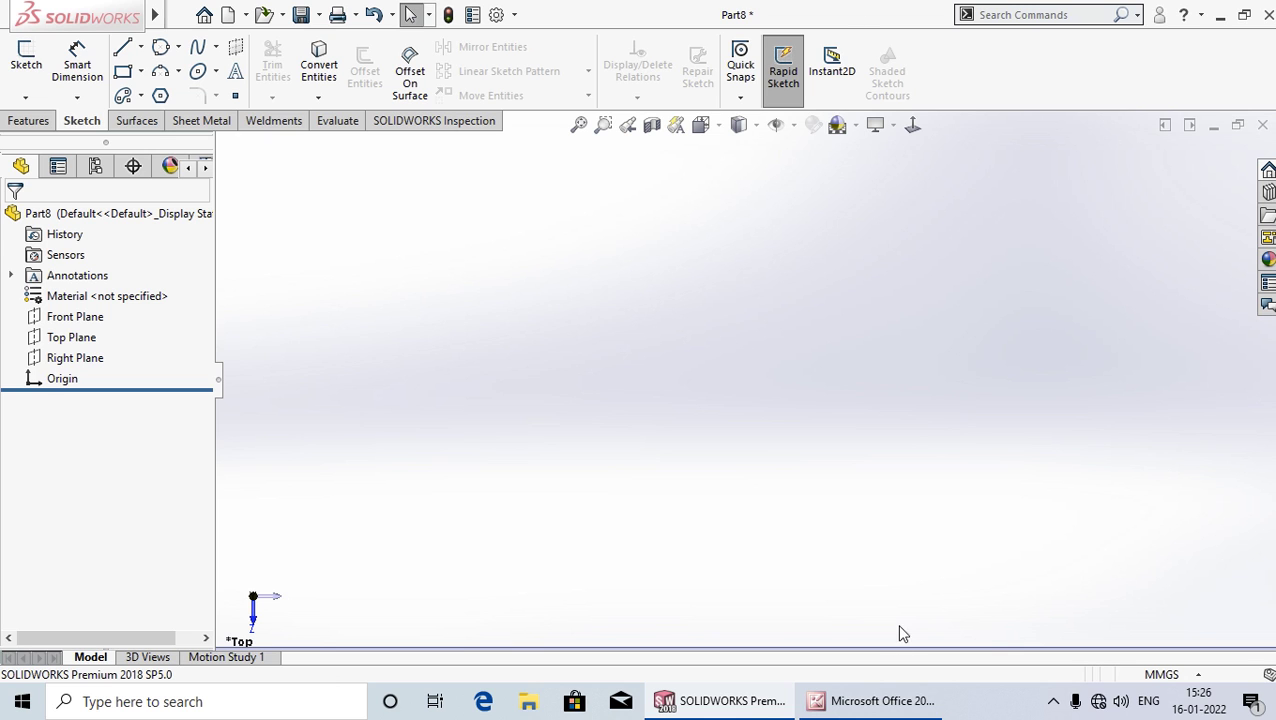
Step: After checking the reference drawing, start a sketch on the Top Plane and pick the Line tool
click(869, 702)
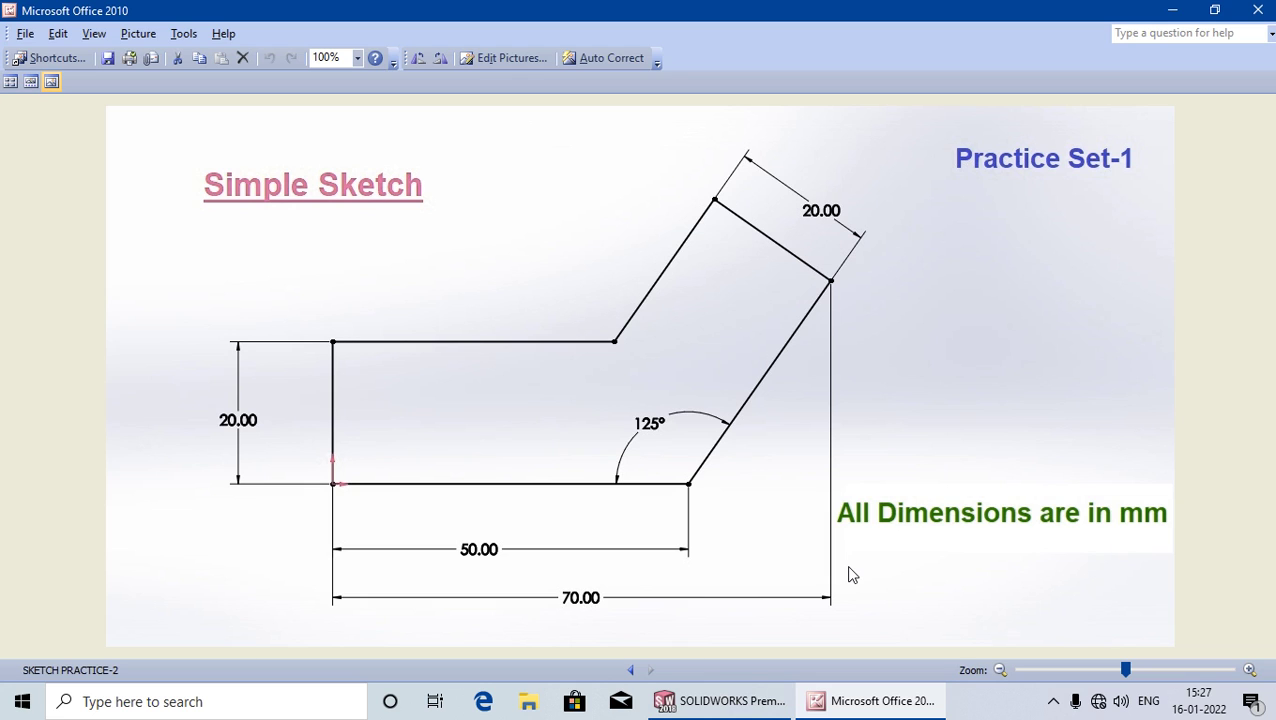
click(737, 703)
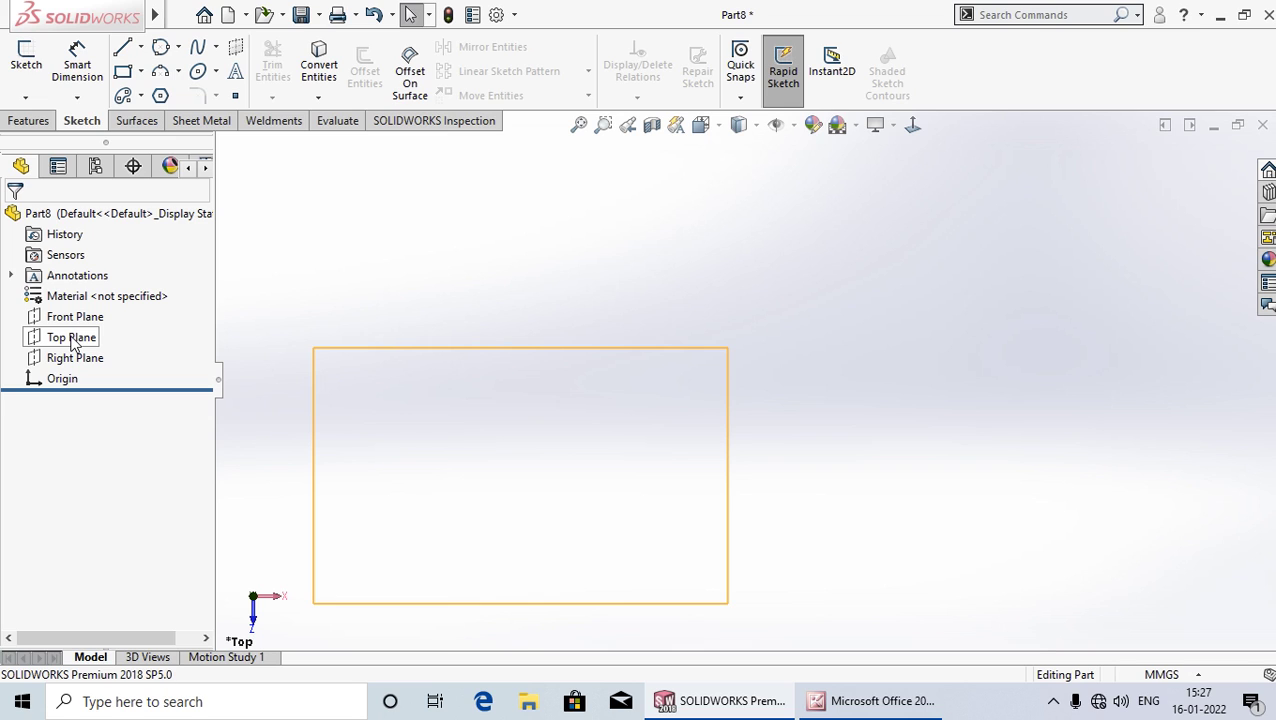
right_click(72, 342)
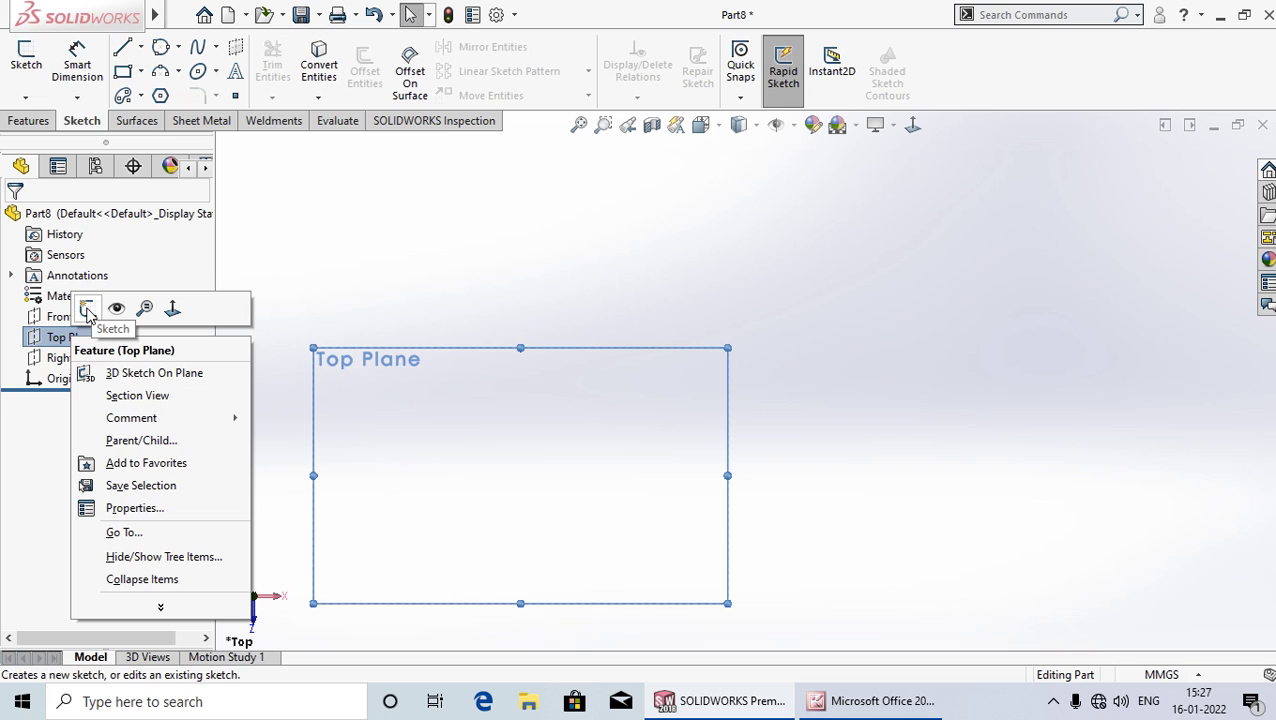
click(88, 312)
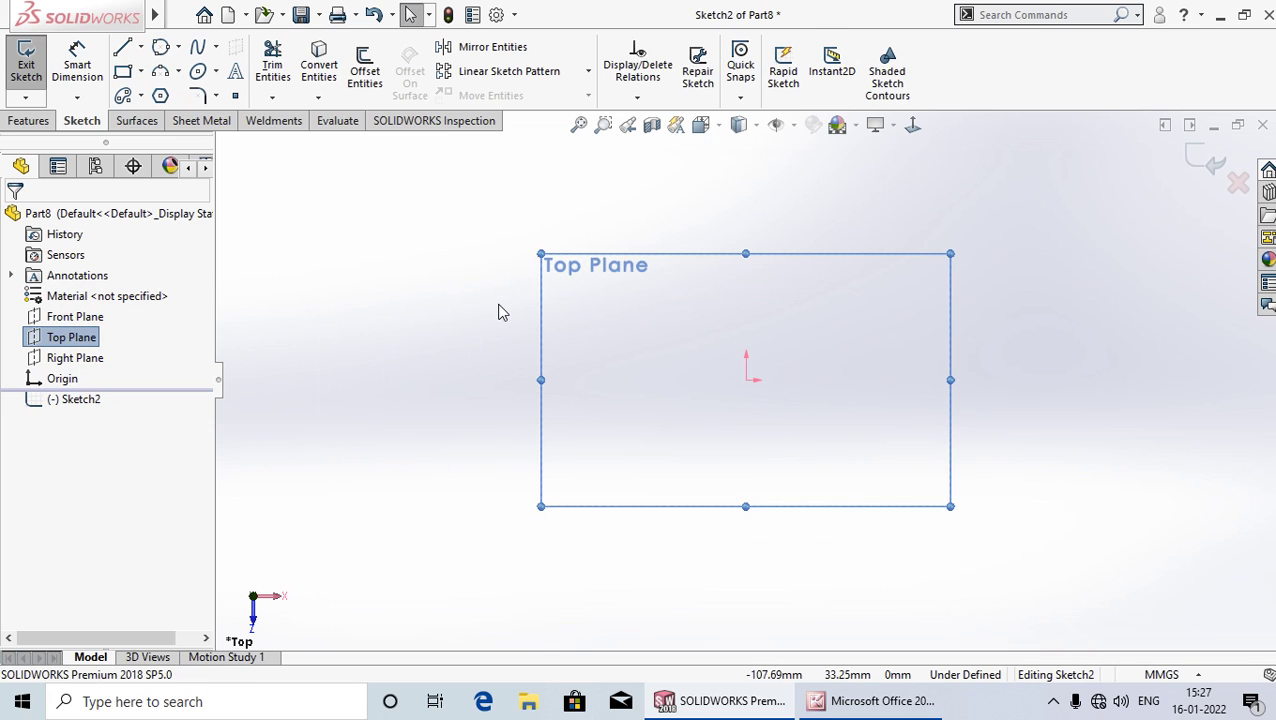
click(440, 318)
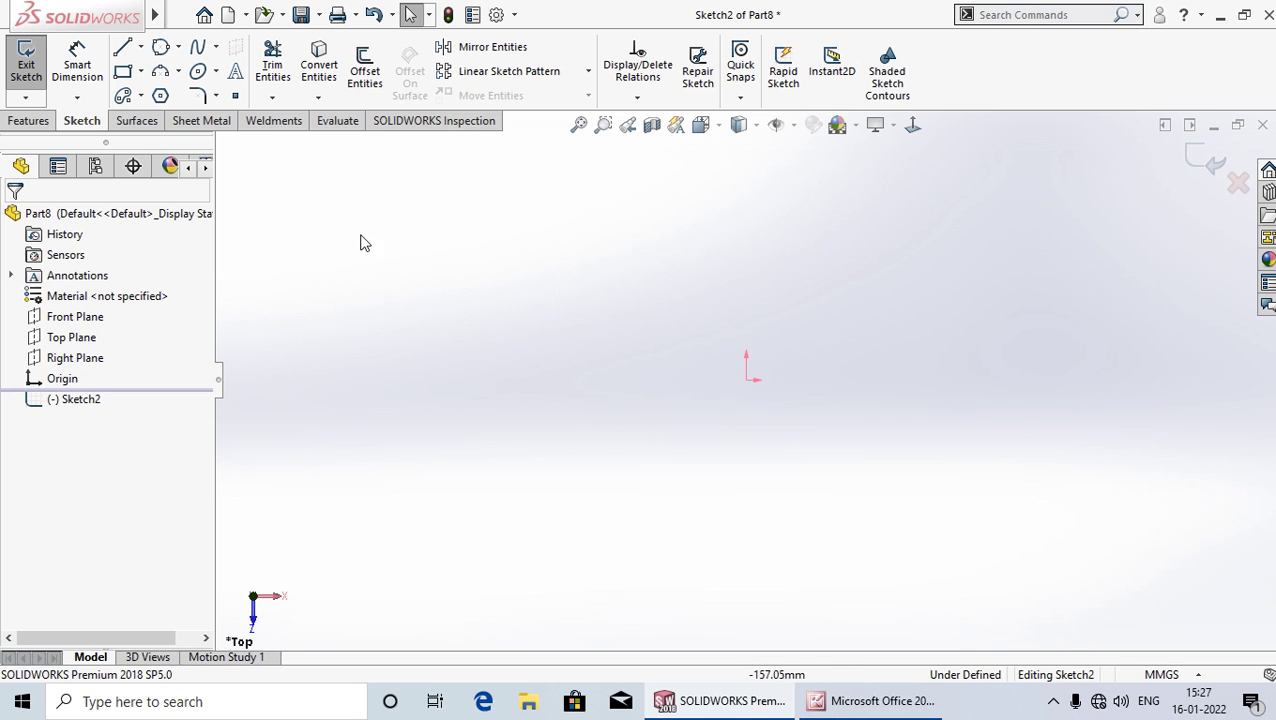
click(131, 52)
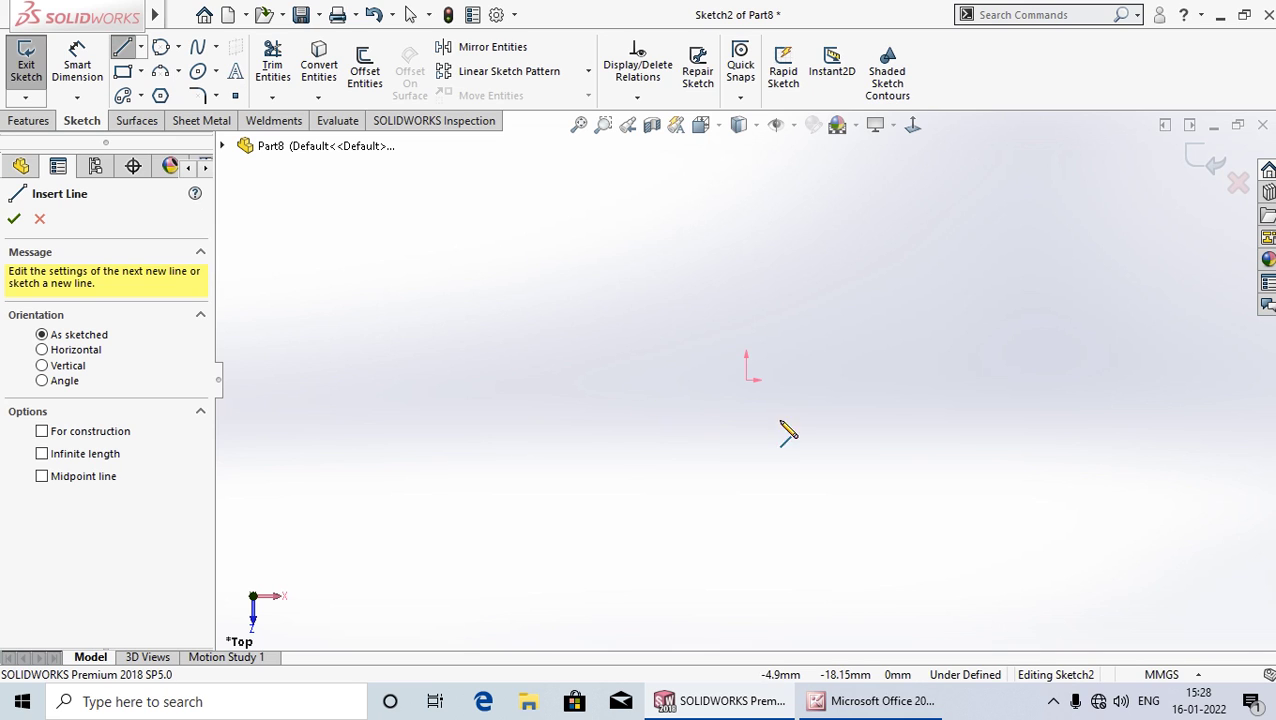
Step: From the origin, draw the bottom horizontal line, the rising slant and the short perpendicular end
click(746, 380)
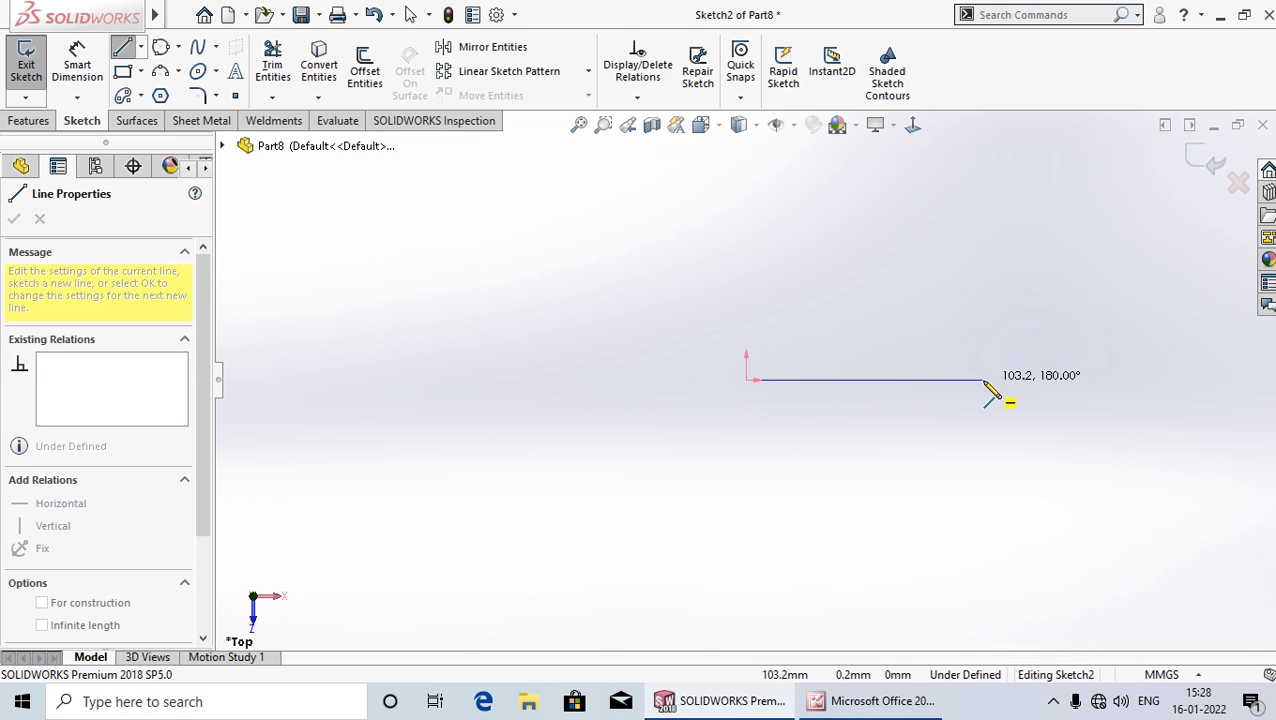
key(alt+Tab)
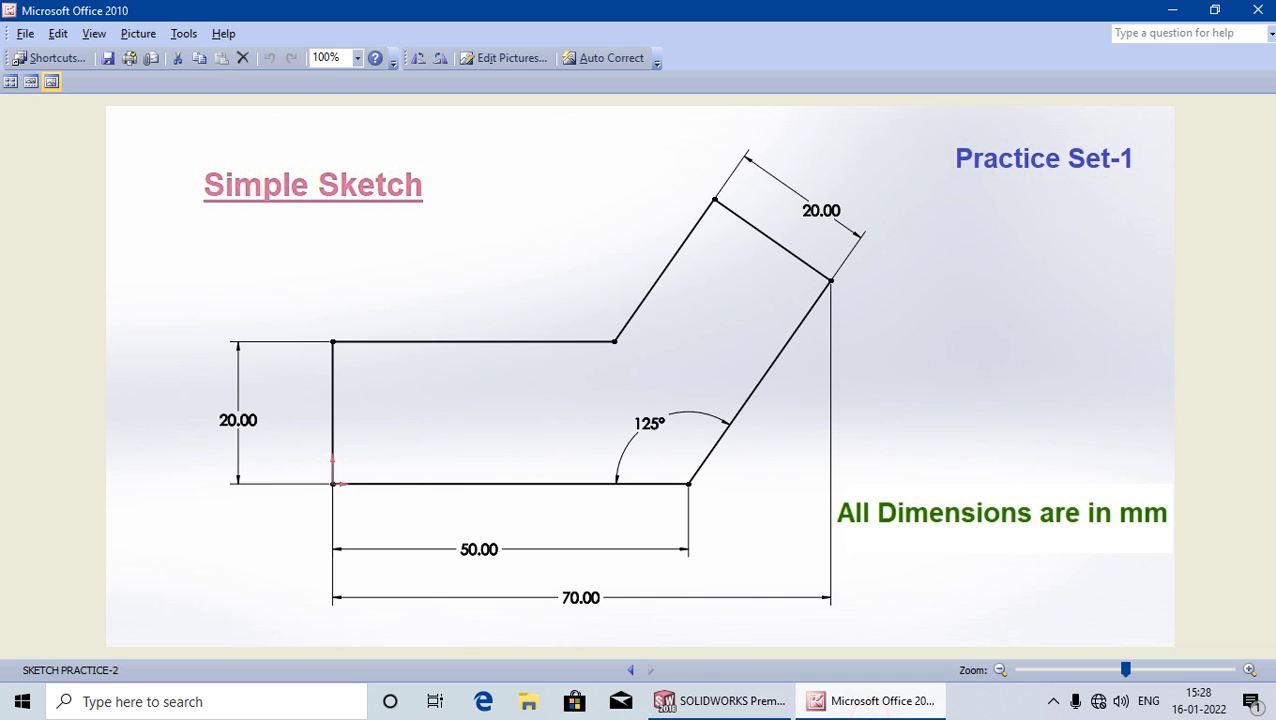
key(alt+Tab)
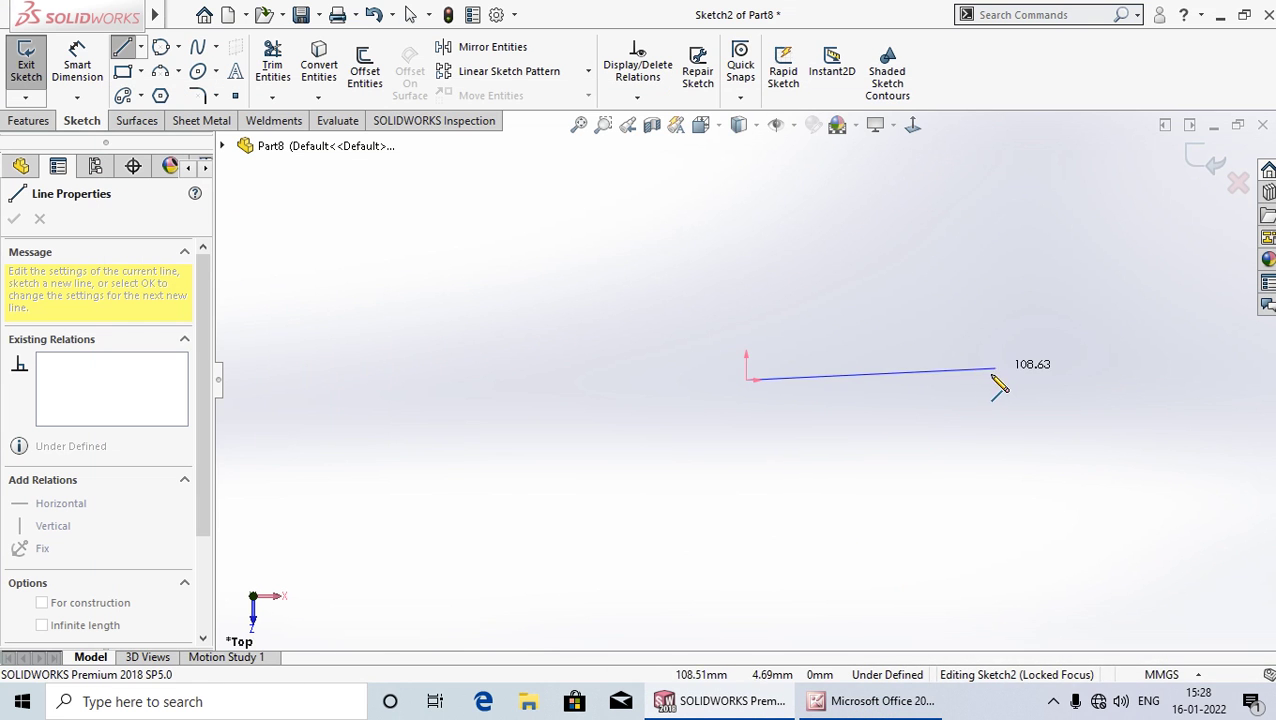
click(975, 380)
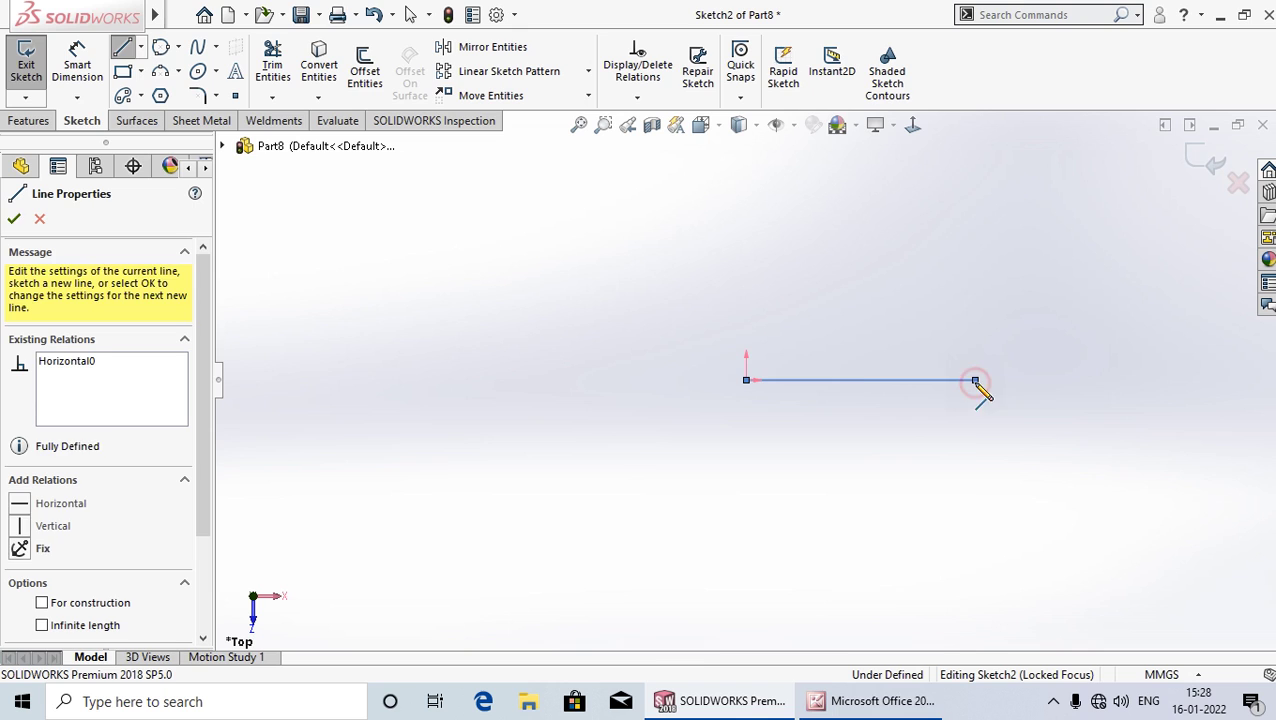
click(882, 703)
click(877, 703)
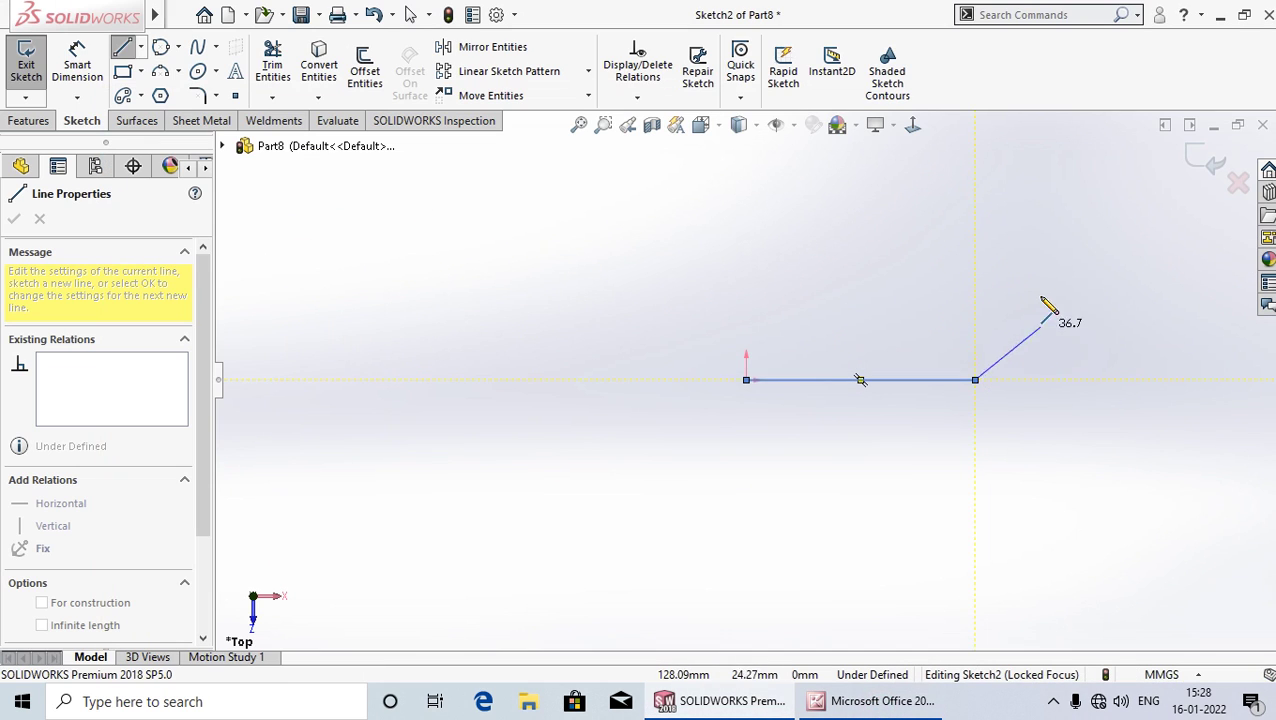
click(1048, 263)
click(880, 702)
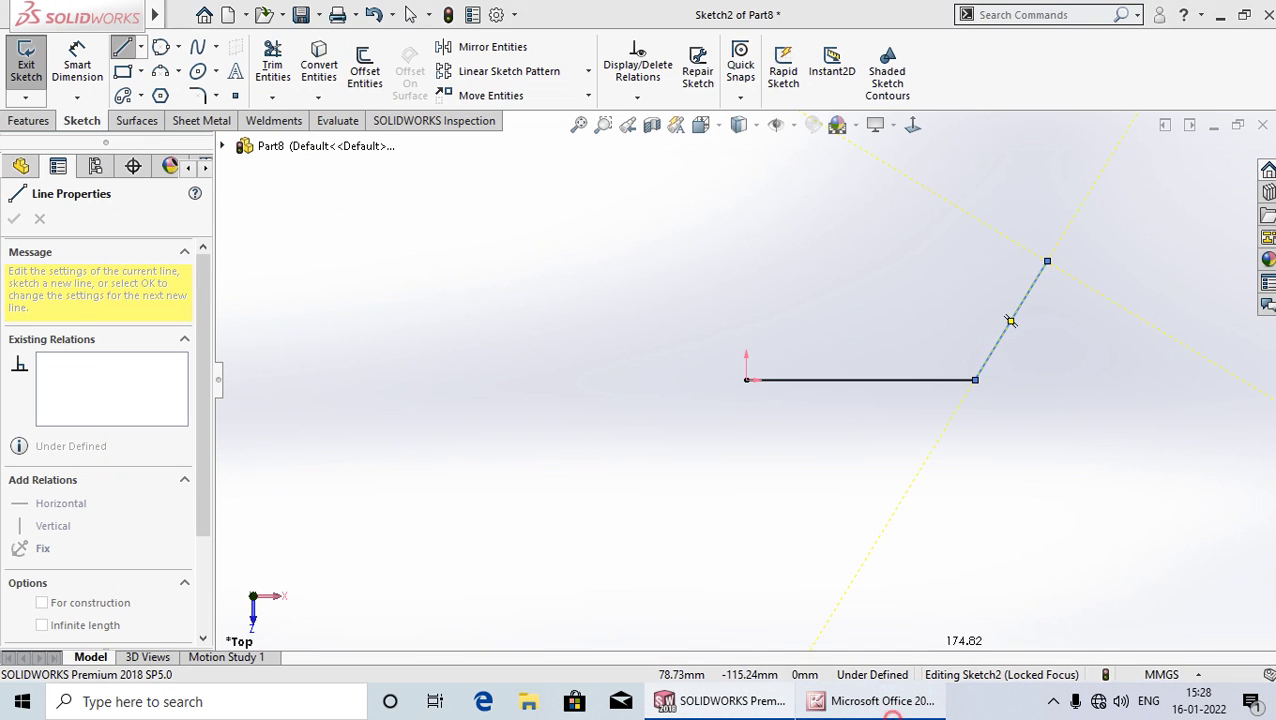
click(880, 702)
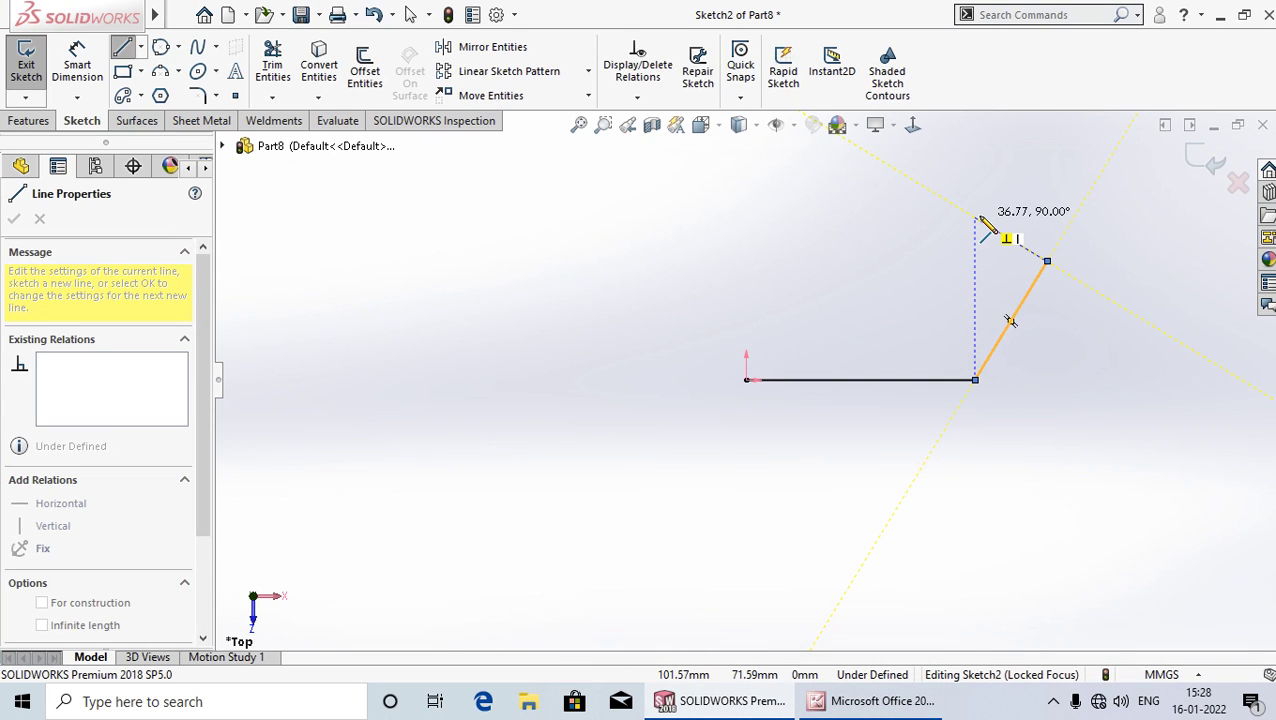
click(977, 215)
Step: Finish the outline with the inner slant, top horizontal line and vertical line back to the origin
click(882, 703)
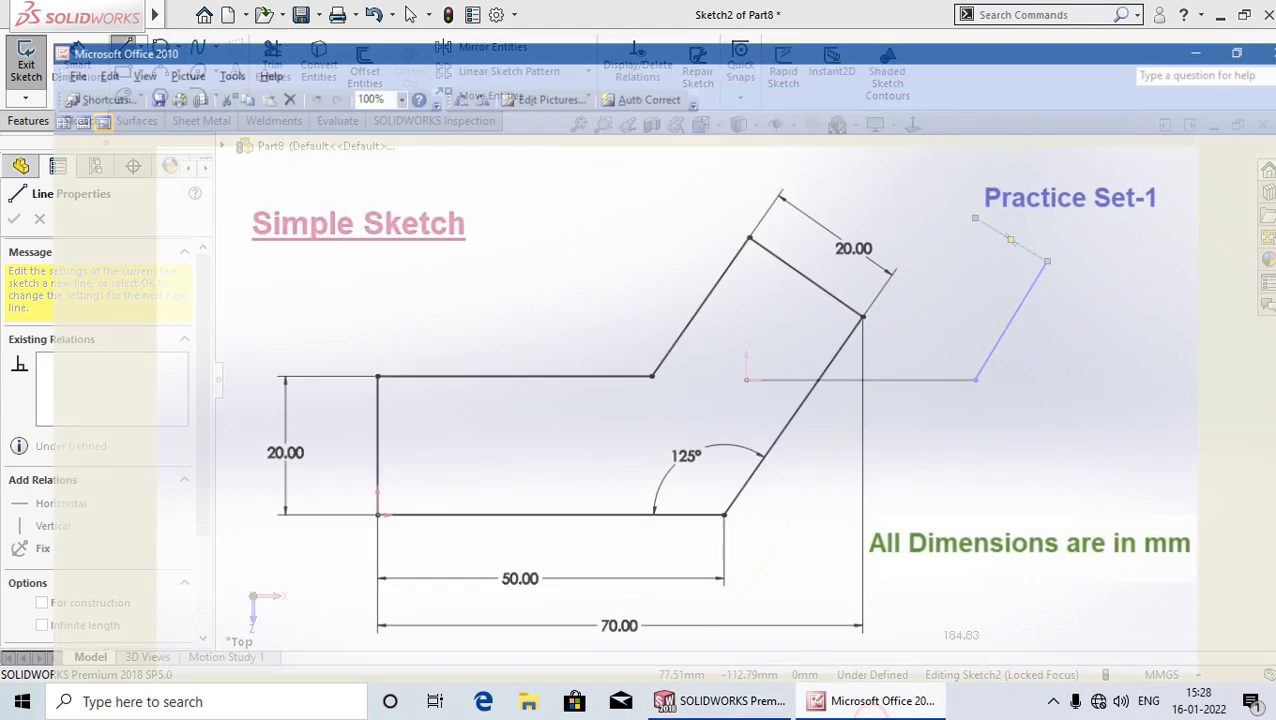
click(880, 702)
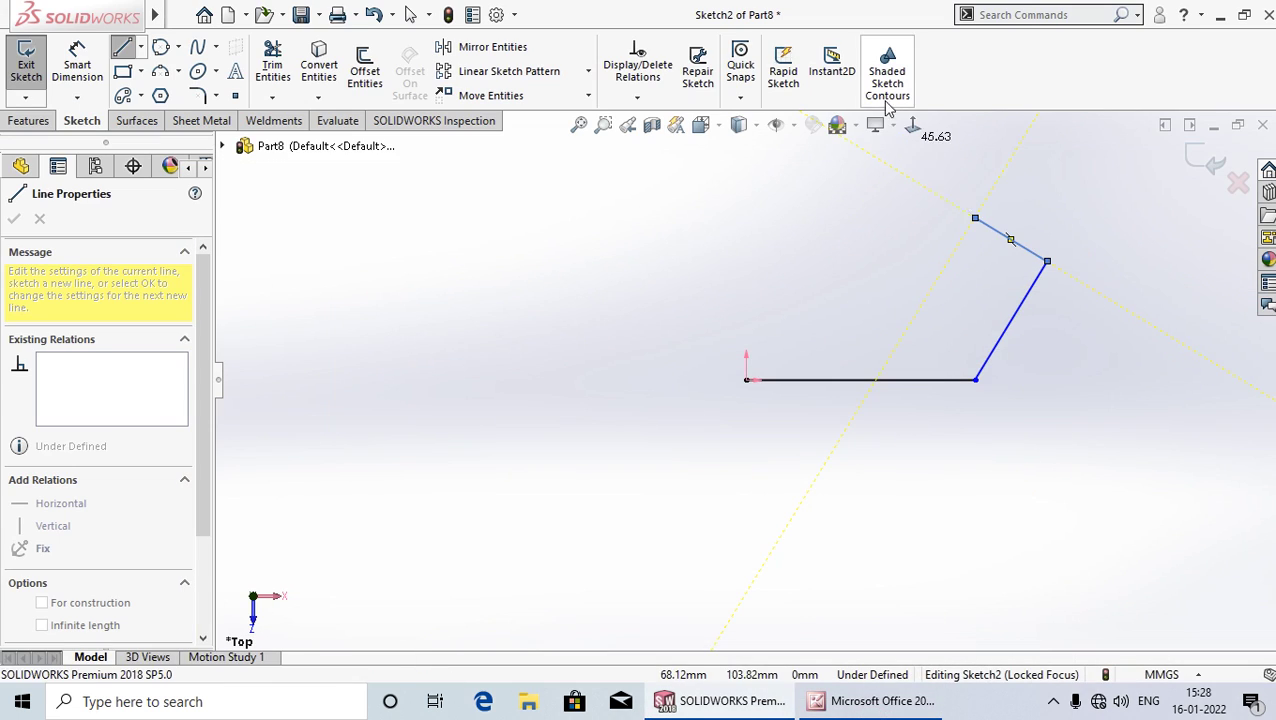
click(928, 300)
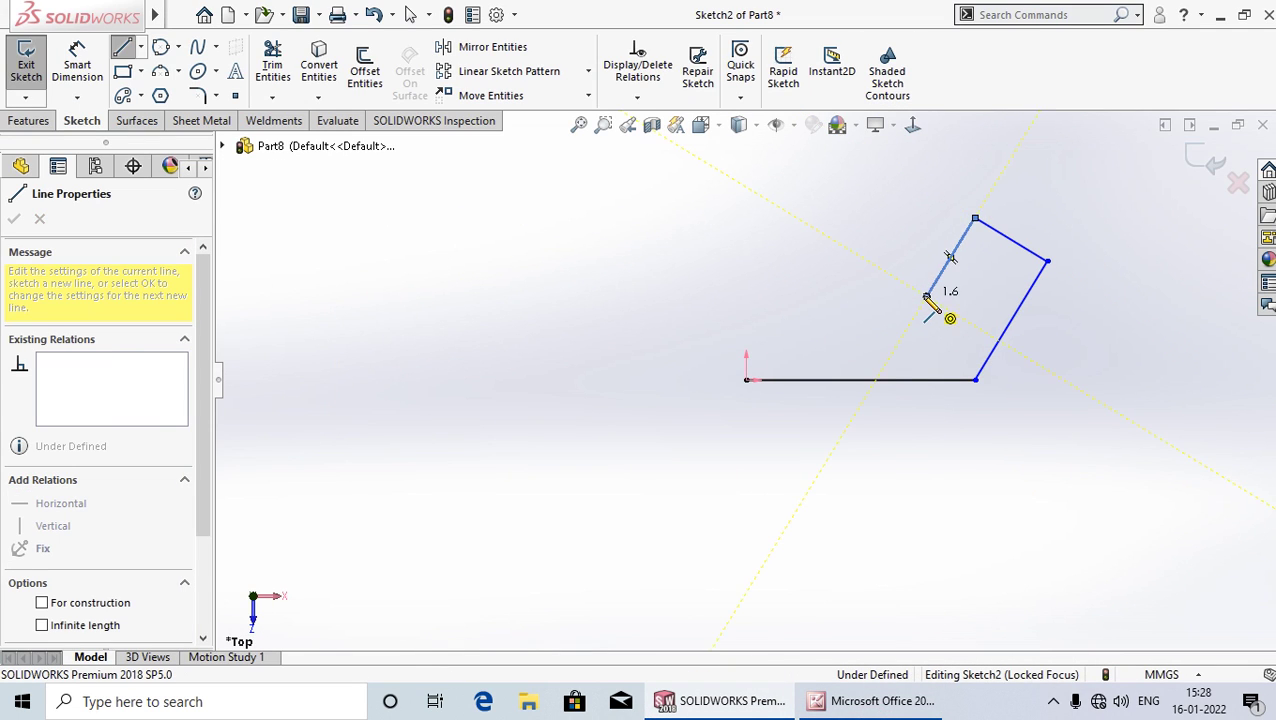
click(884, 703)
click(884, 703)
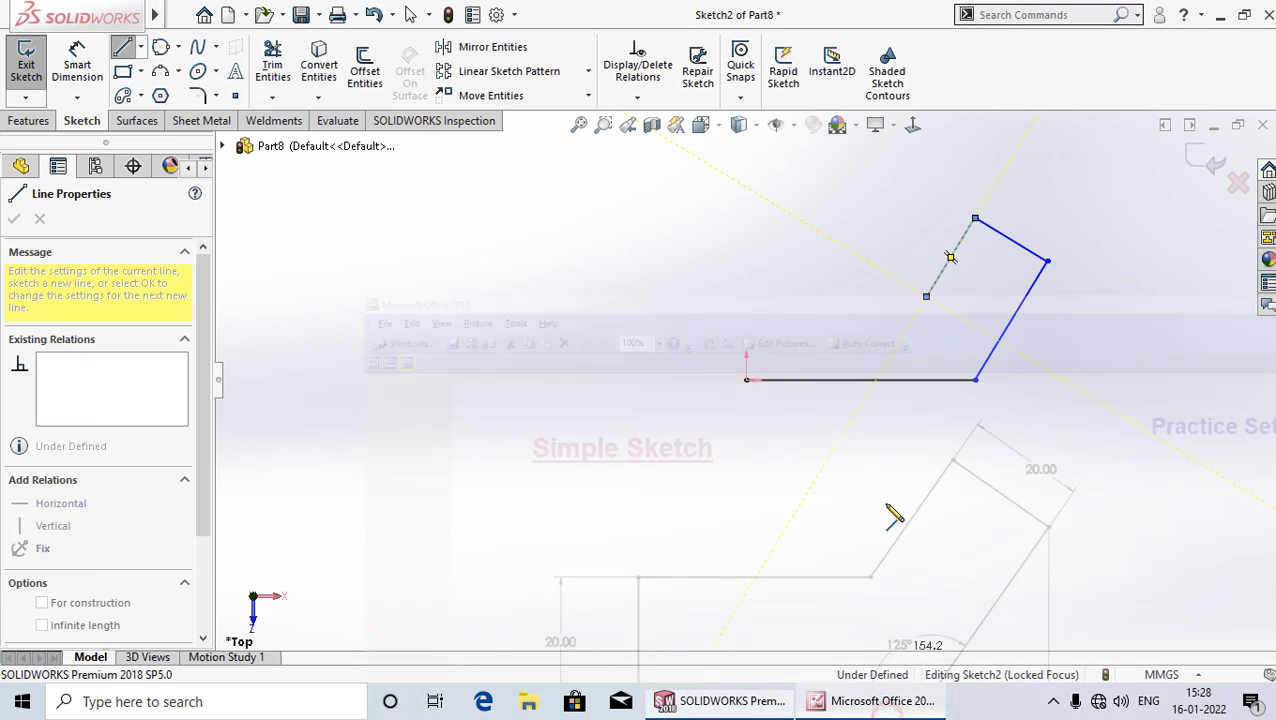
click(746, 296)
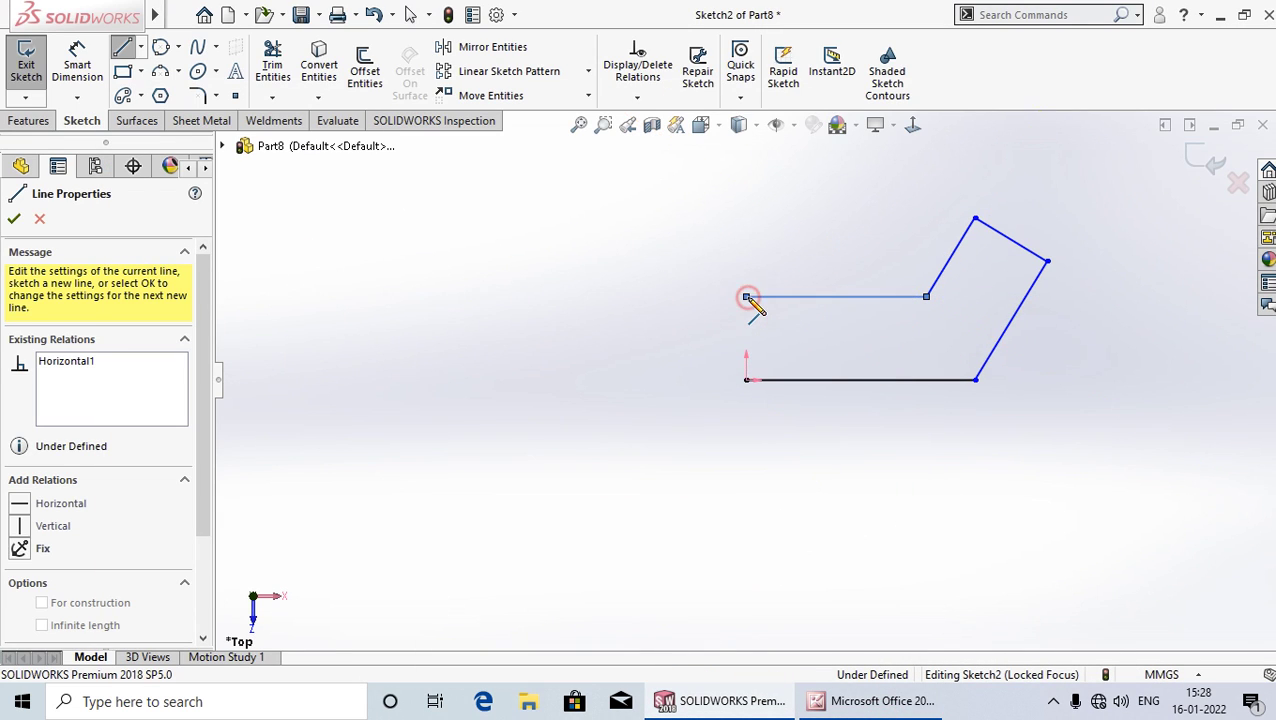
click(850, 695)
click(858, 703)
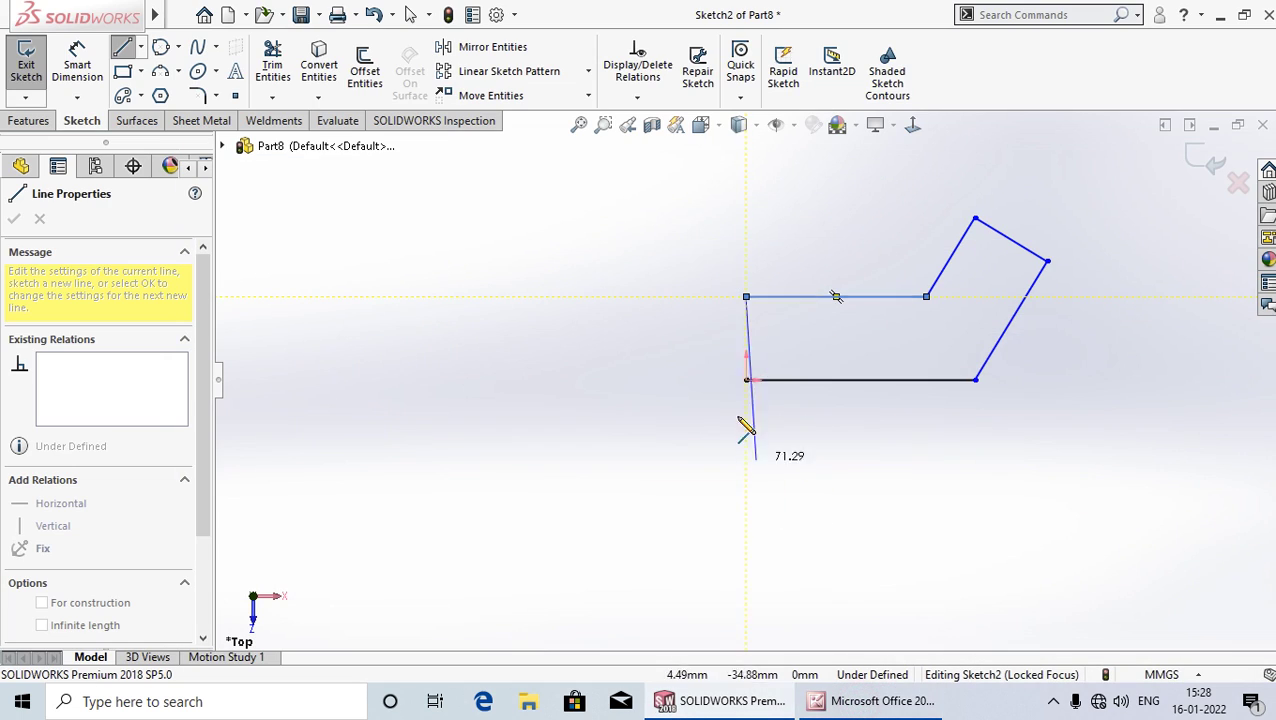
click(748, 381)
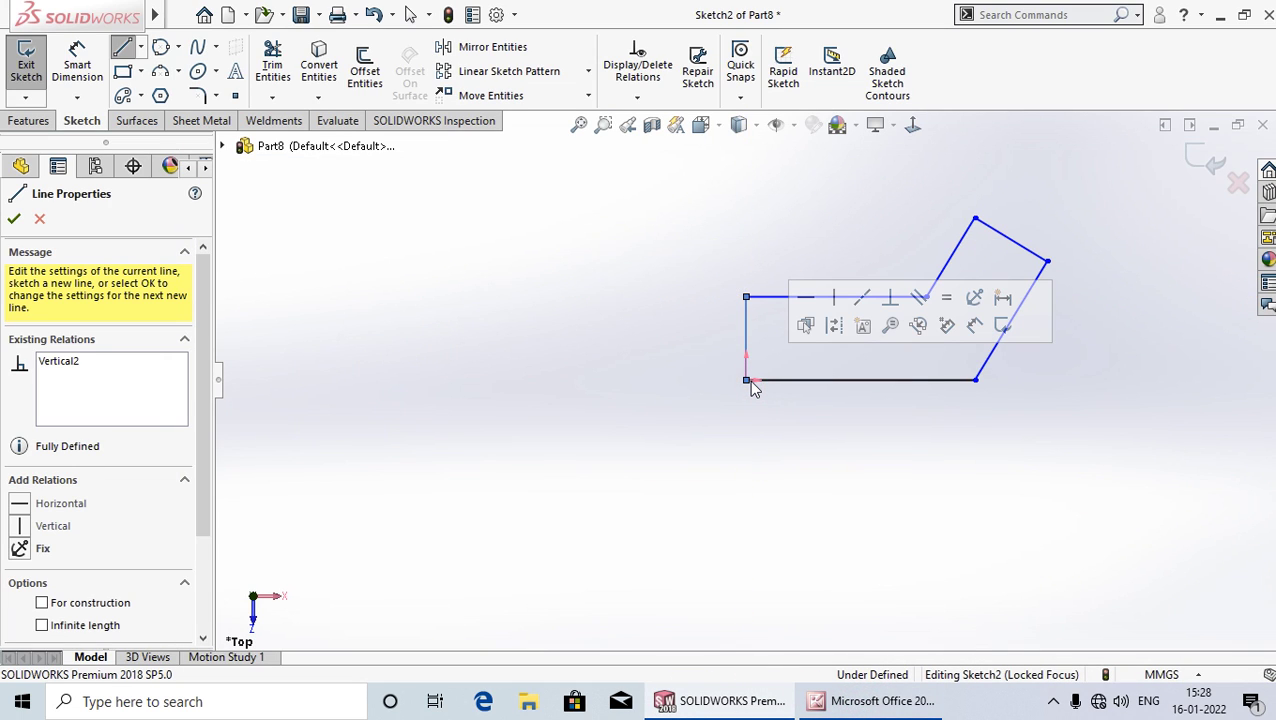
Step: Stop drawing lines, zoom in on the profile and switch to Smart Dimension
right_click(757, 390)
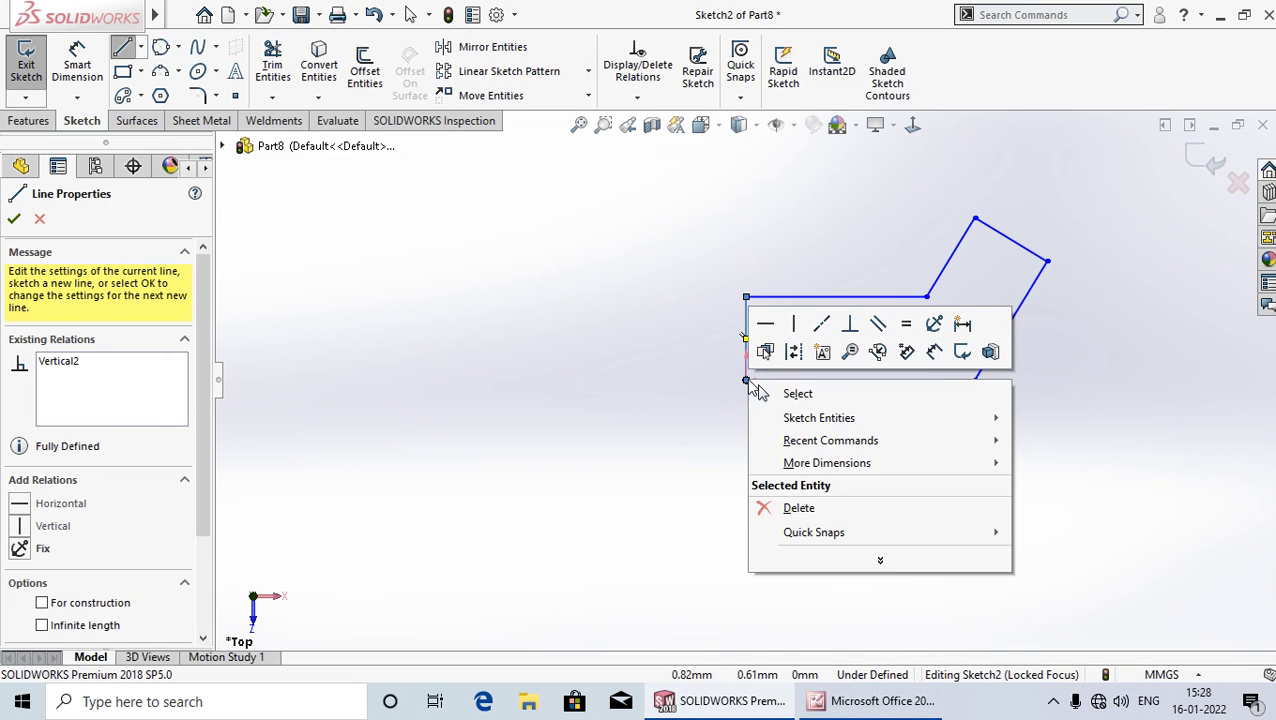
click(770, 394)
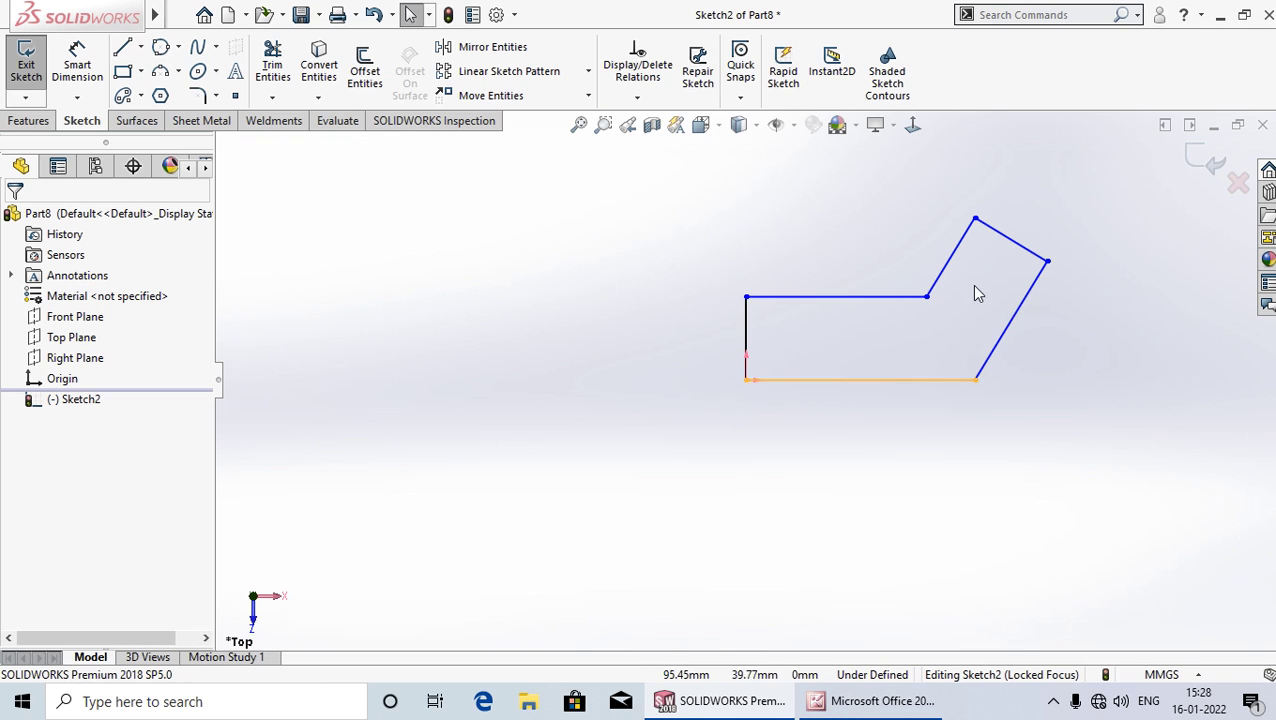
scroll(900, 323, down, 2)
scroll(820, 345, down, 2)
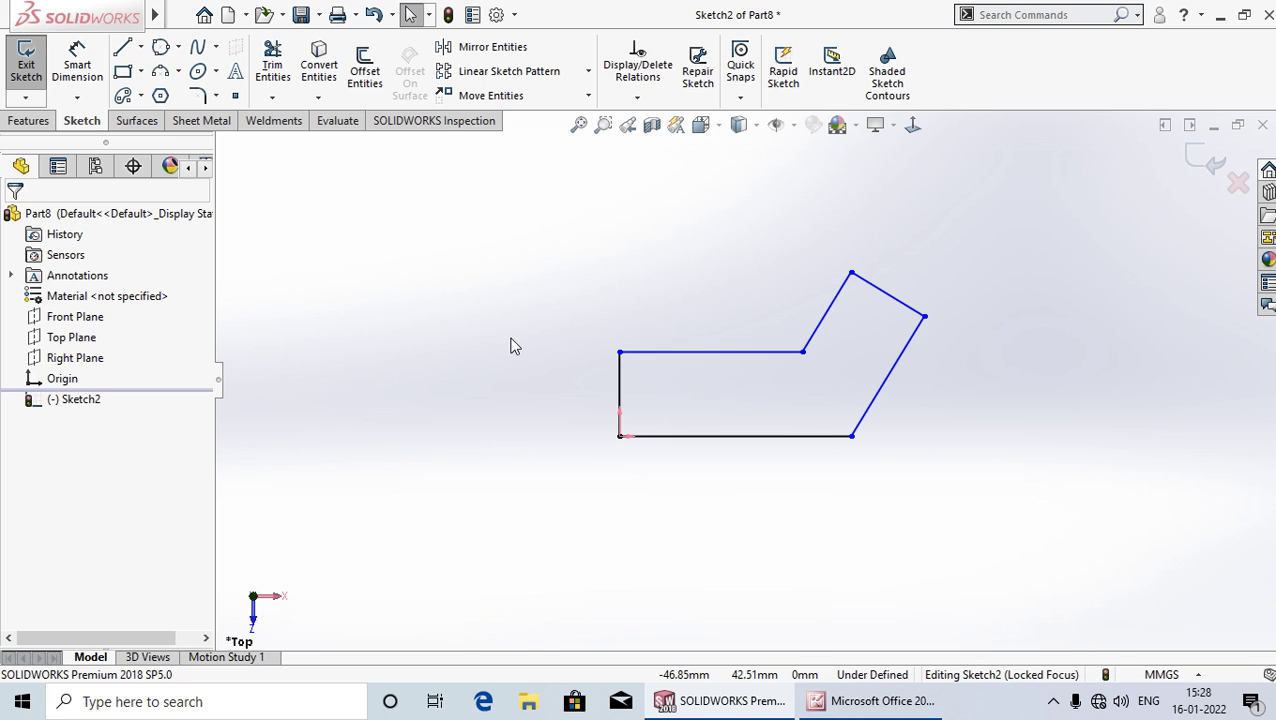
click(77, 62)
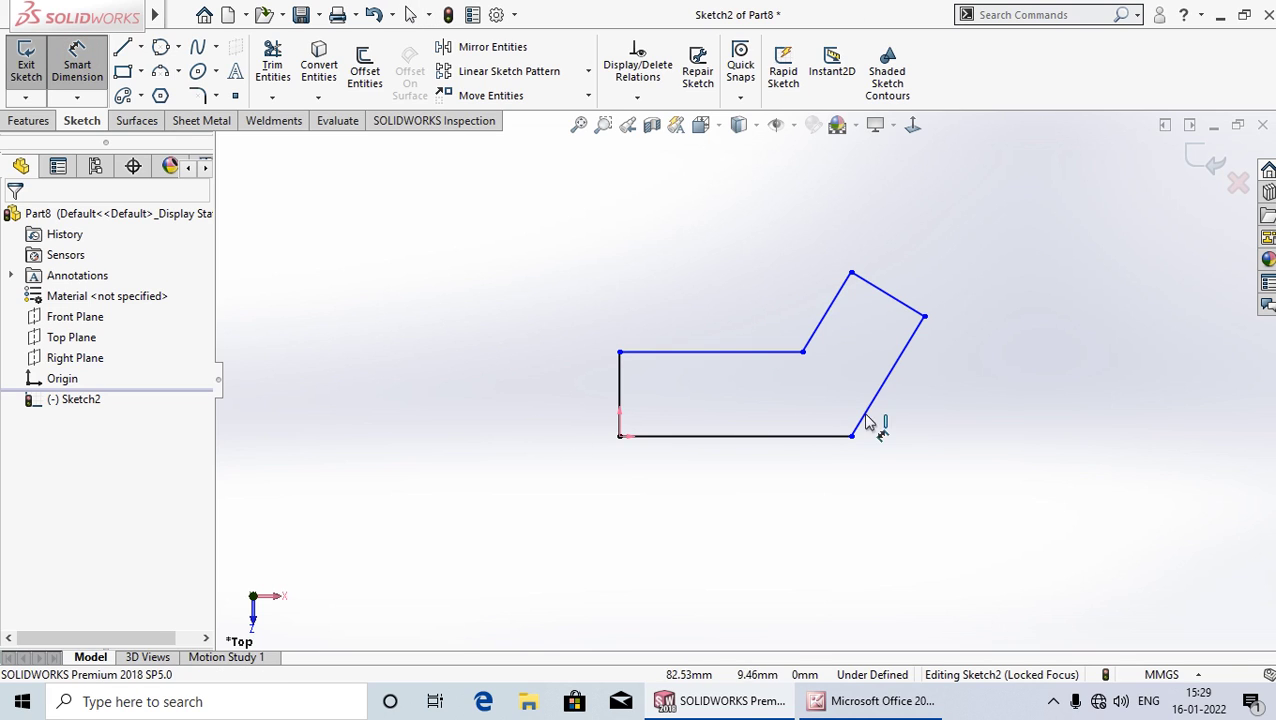
Step: Dimension the bottom line to 50 and the overall width to 70
click(793, 438)
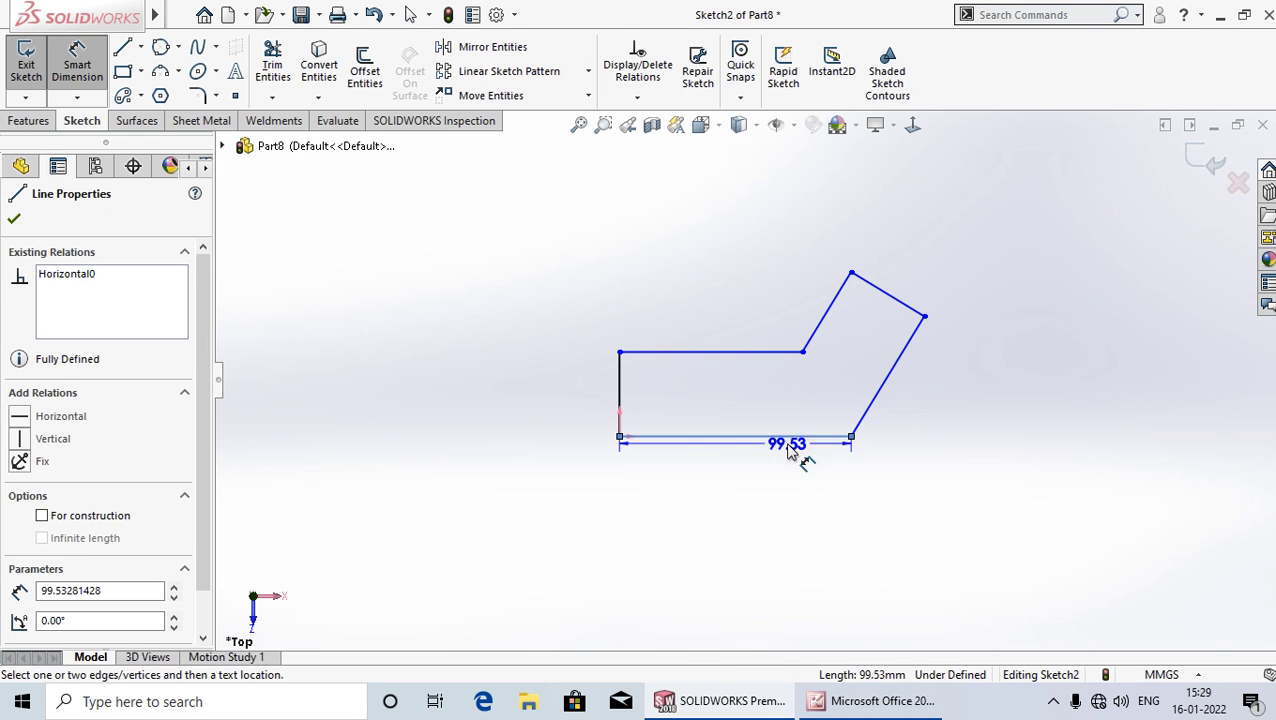
click(880, 700)
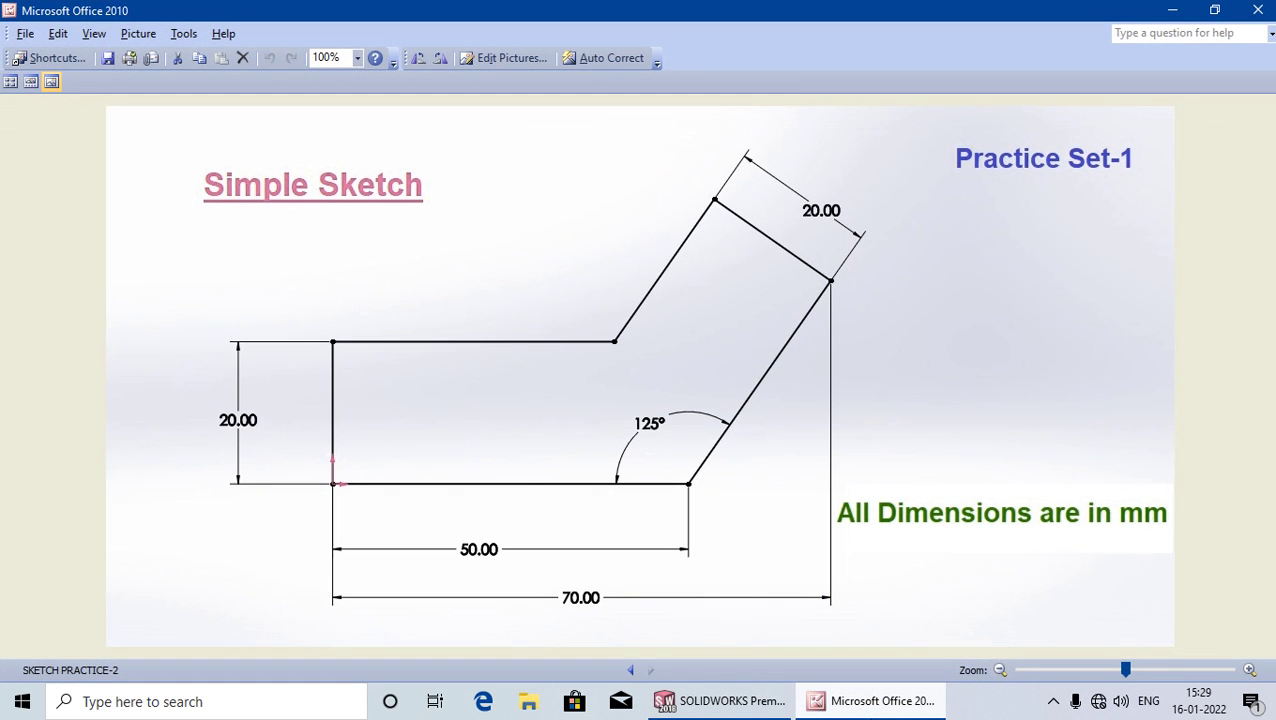
click(720, 700)
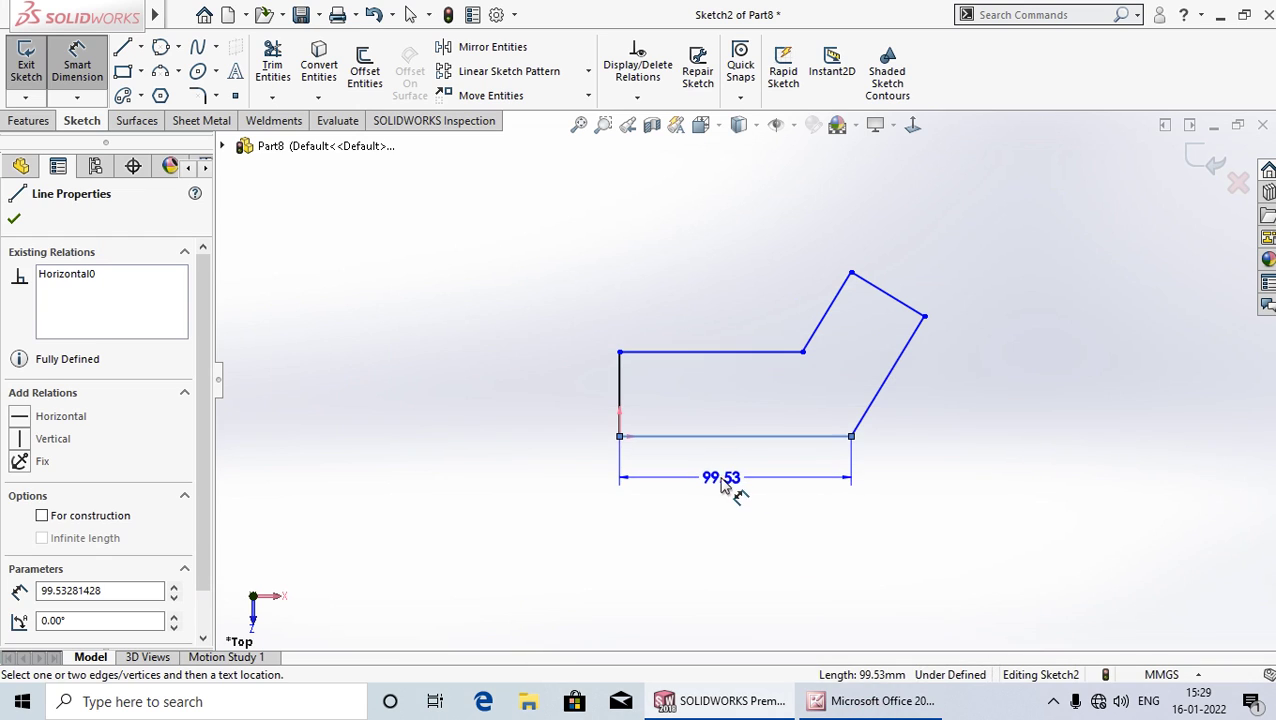
click(735, 490)
text(5)
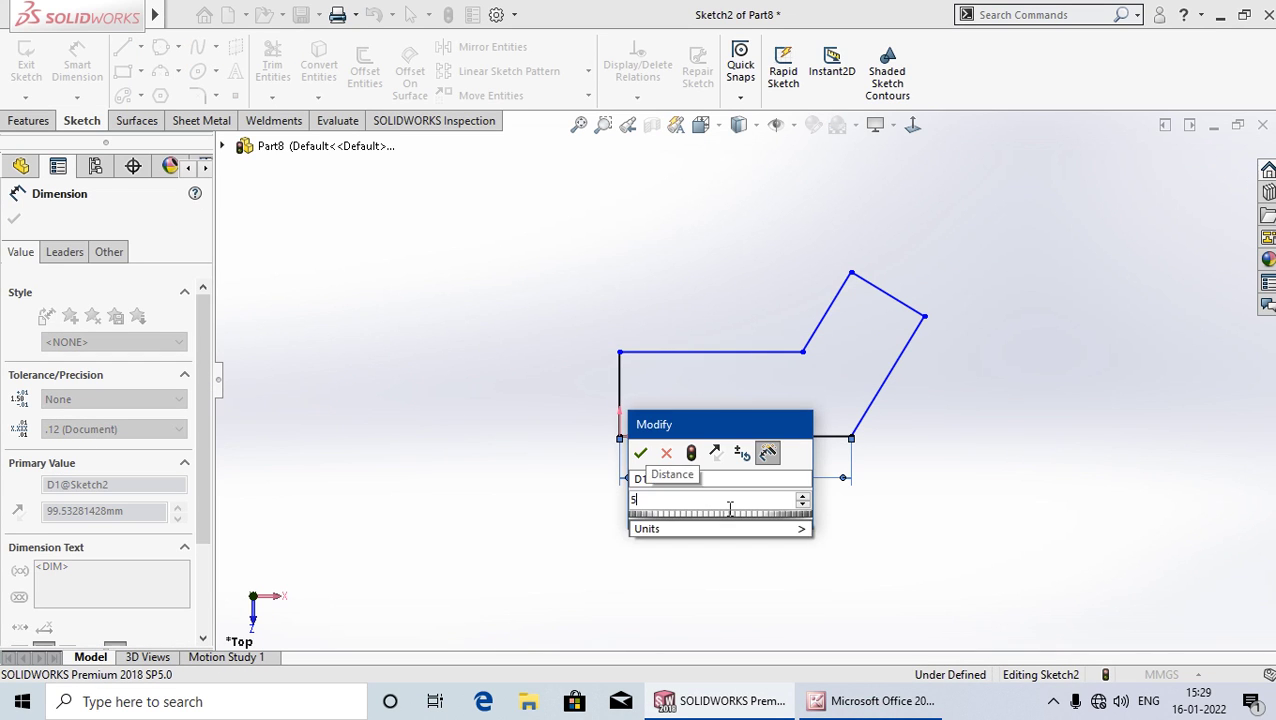
text(0)
key(Return)
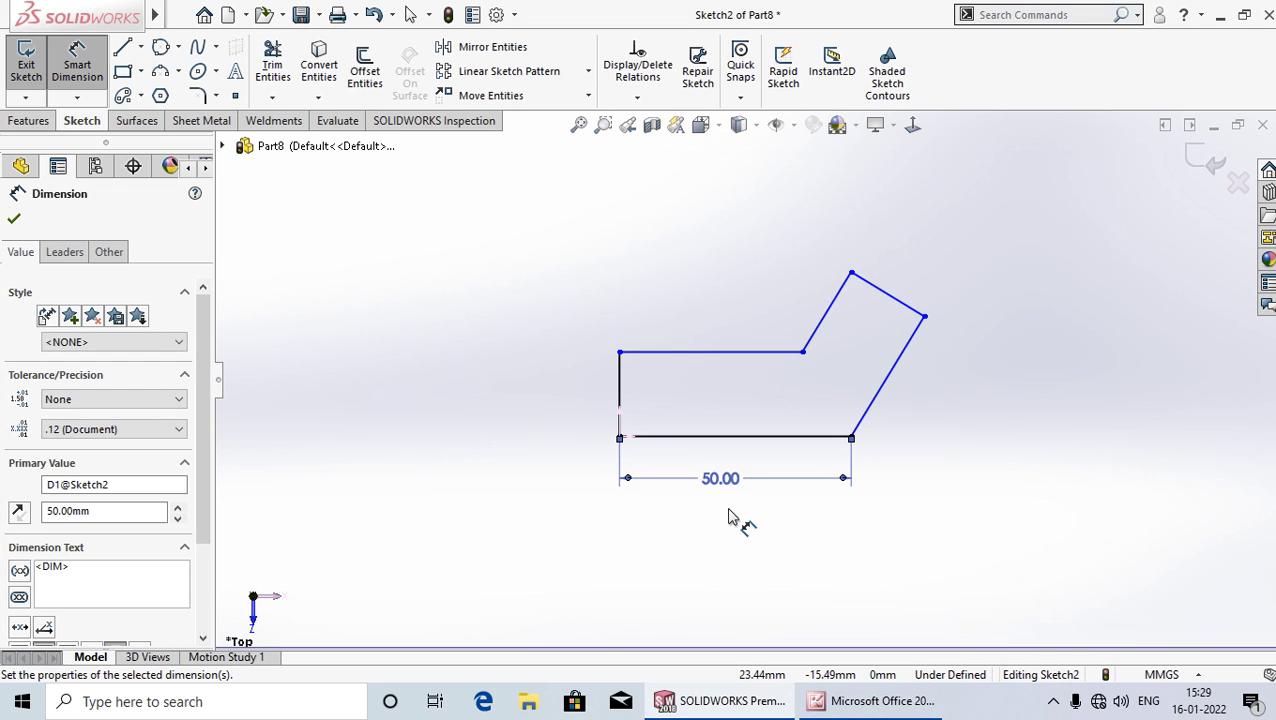
click(738, 520)
click(880, 700)
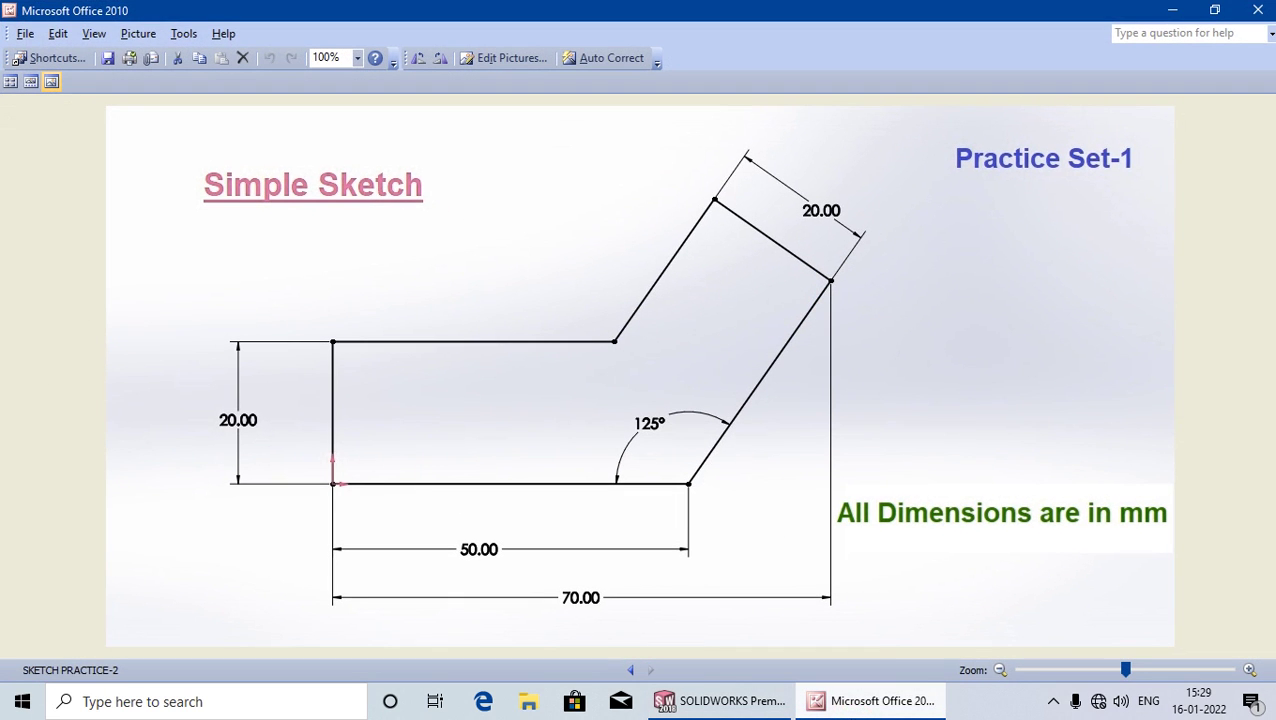
click(720, 700)
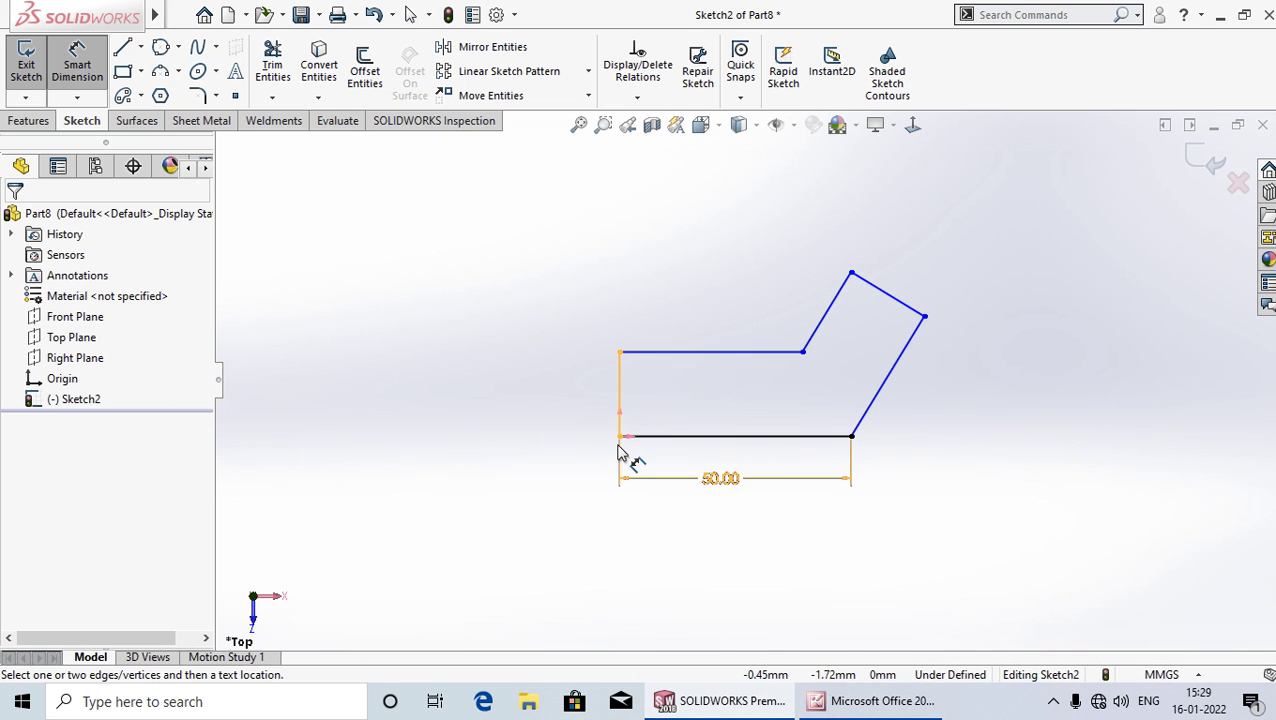
click(620, 437)
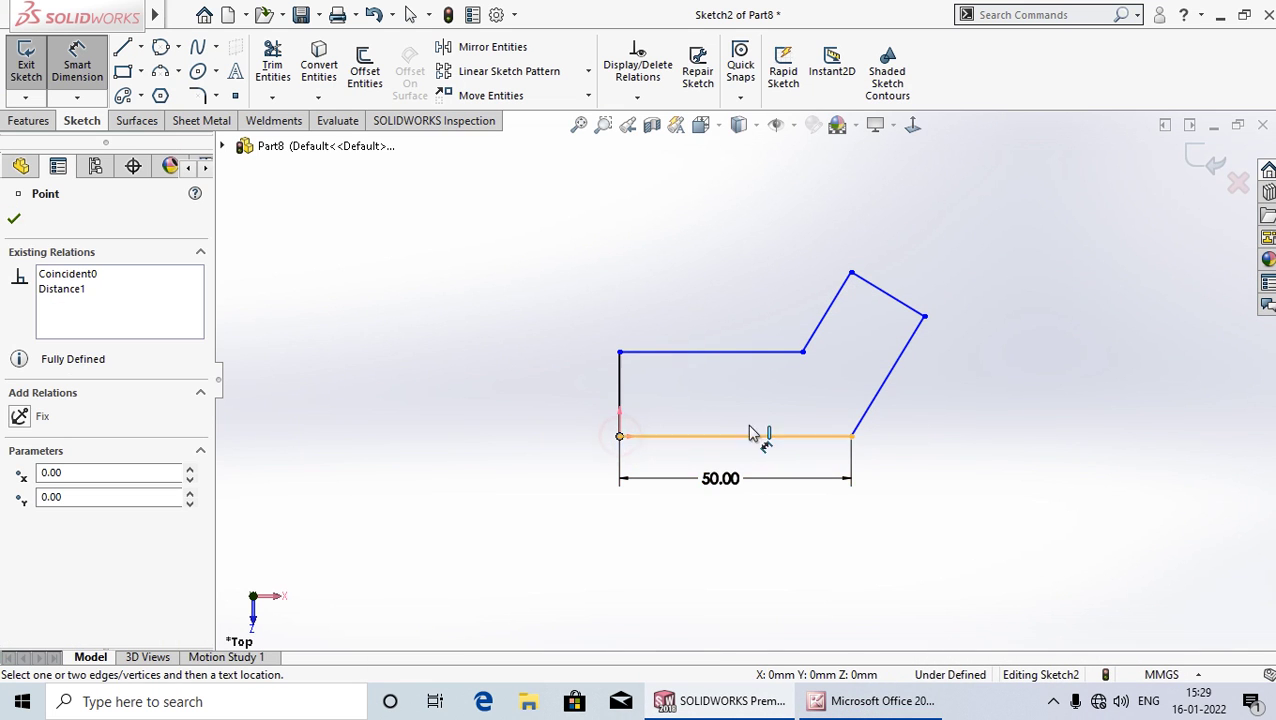
click(924, 316)
click(822, 545)
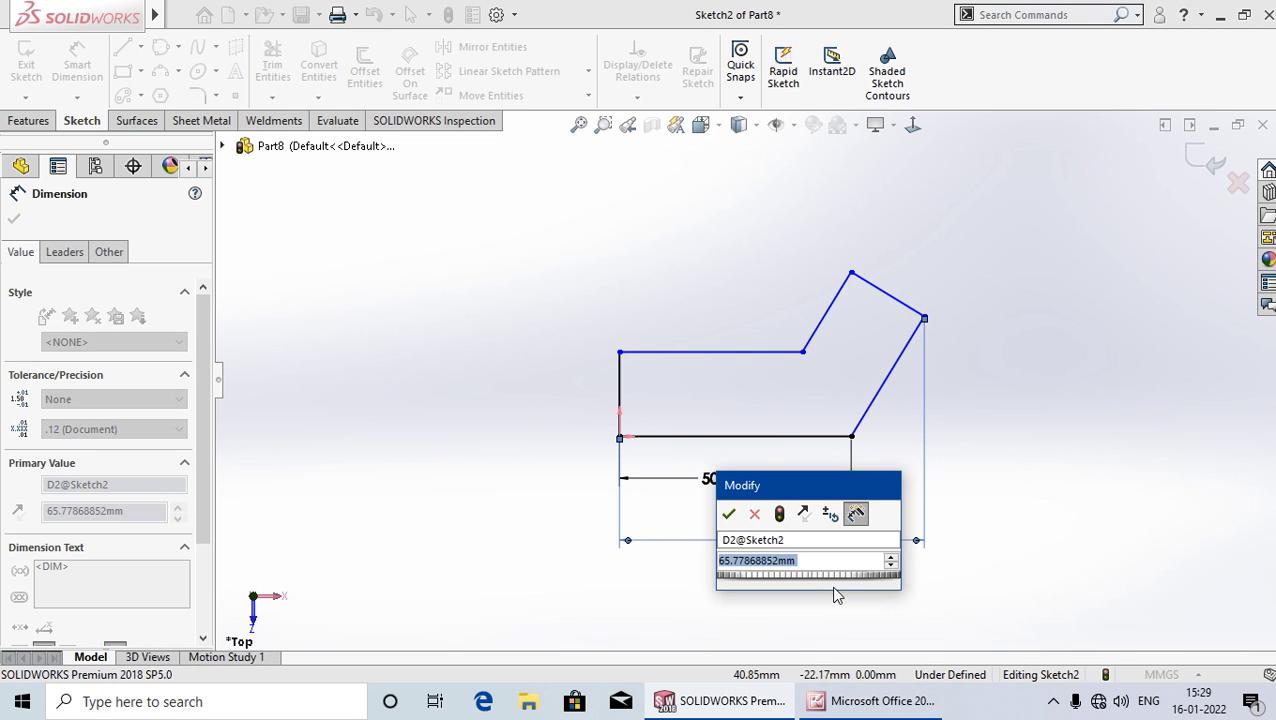
text(70)
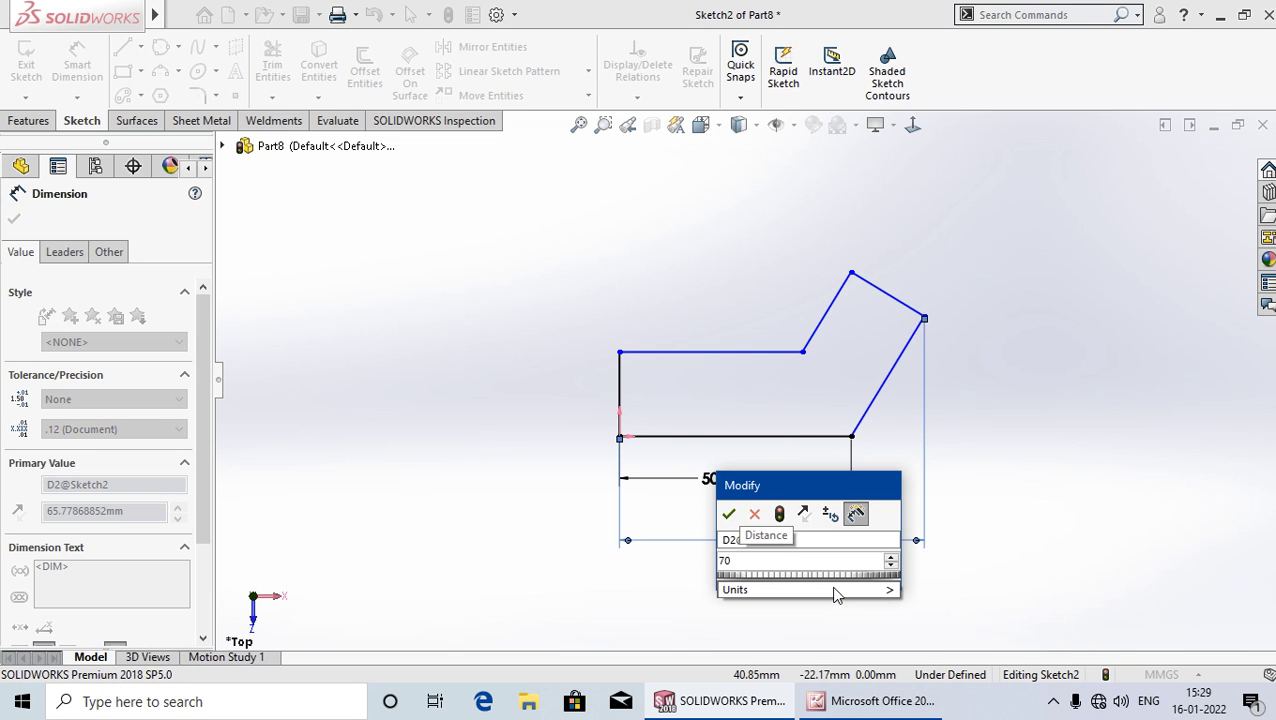
key(Return)
click(1008, 530)
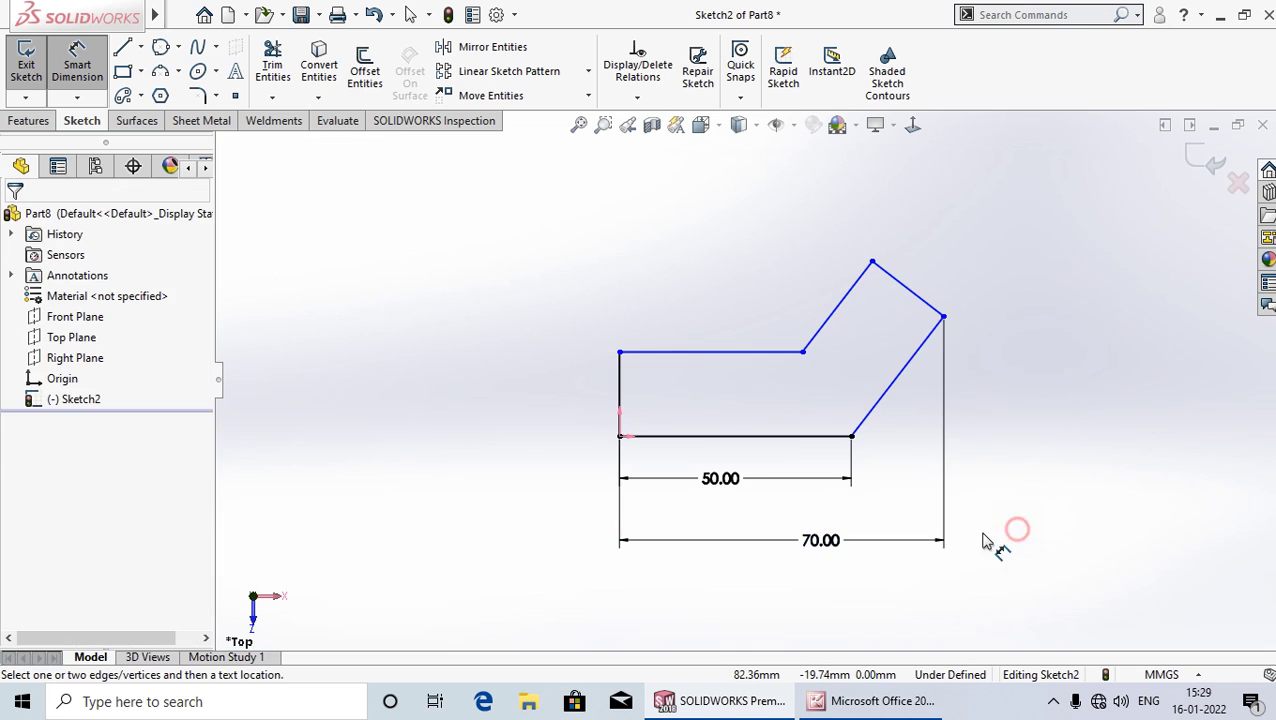
Step: Set the angle between the bottom line and the slanted line to 125°
click(876, 705)
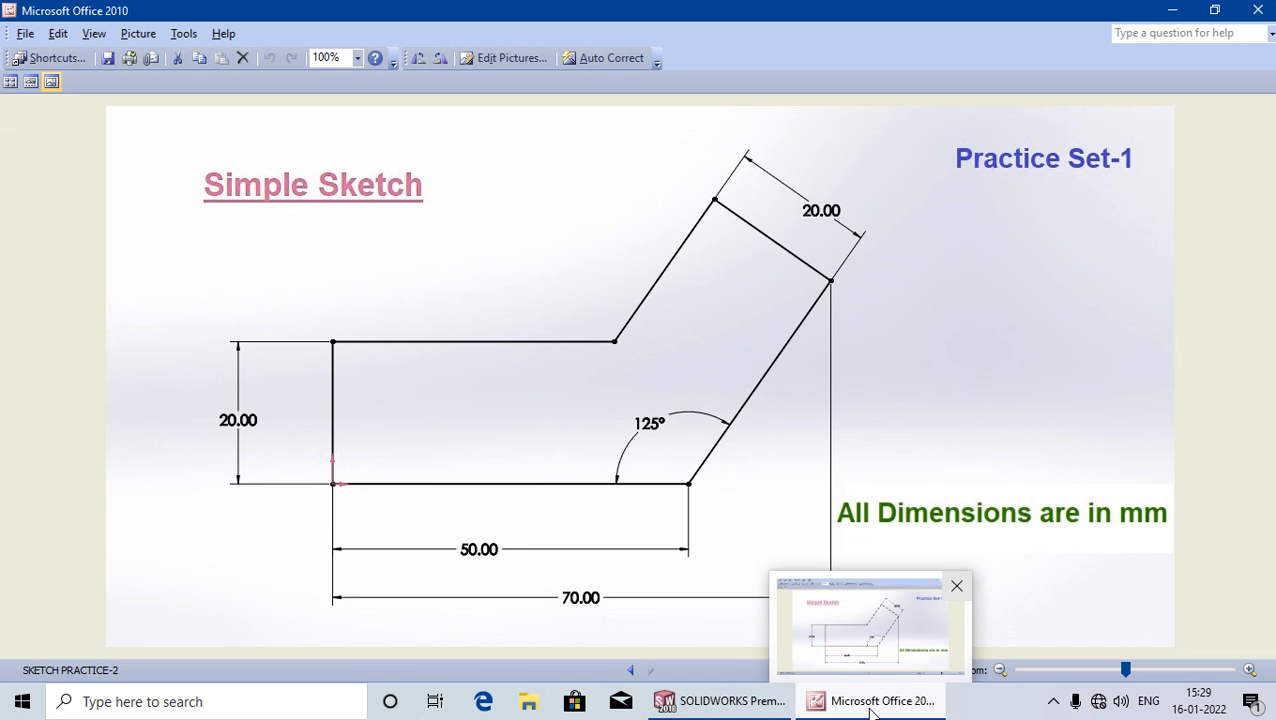
click(748, 708)
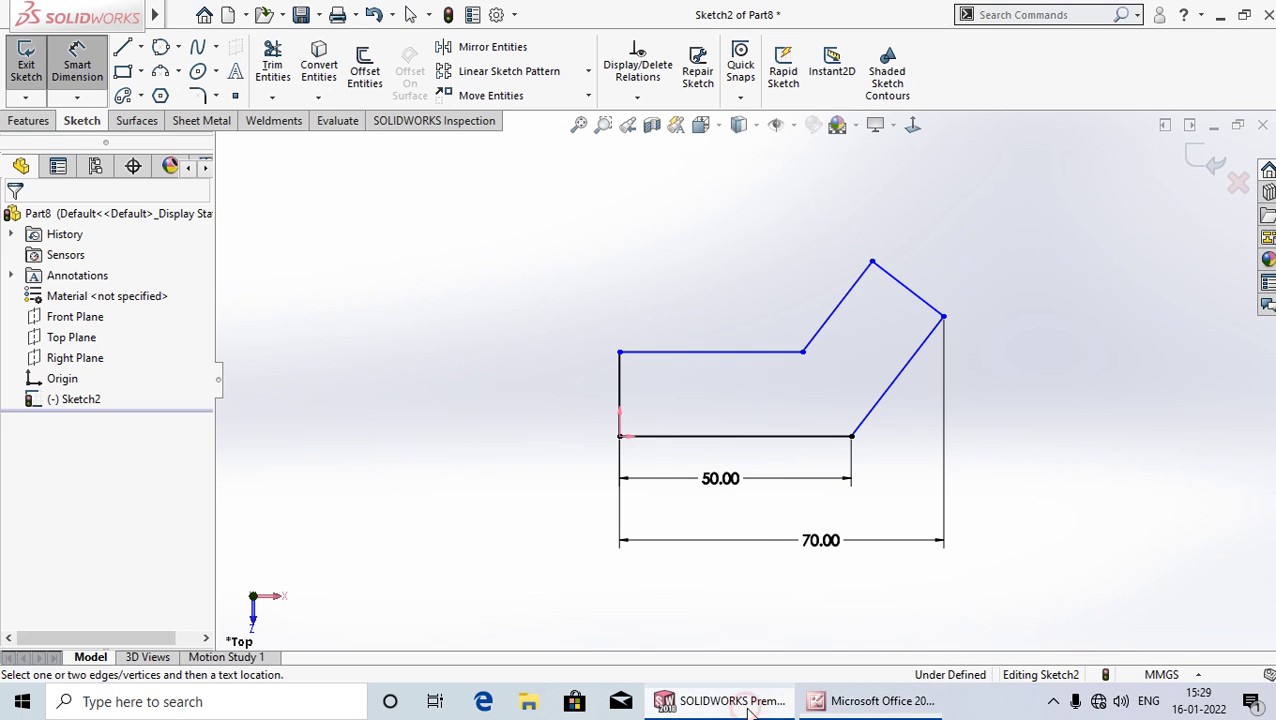
click(802, 437)
click(866, 416)
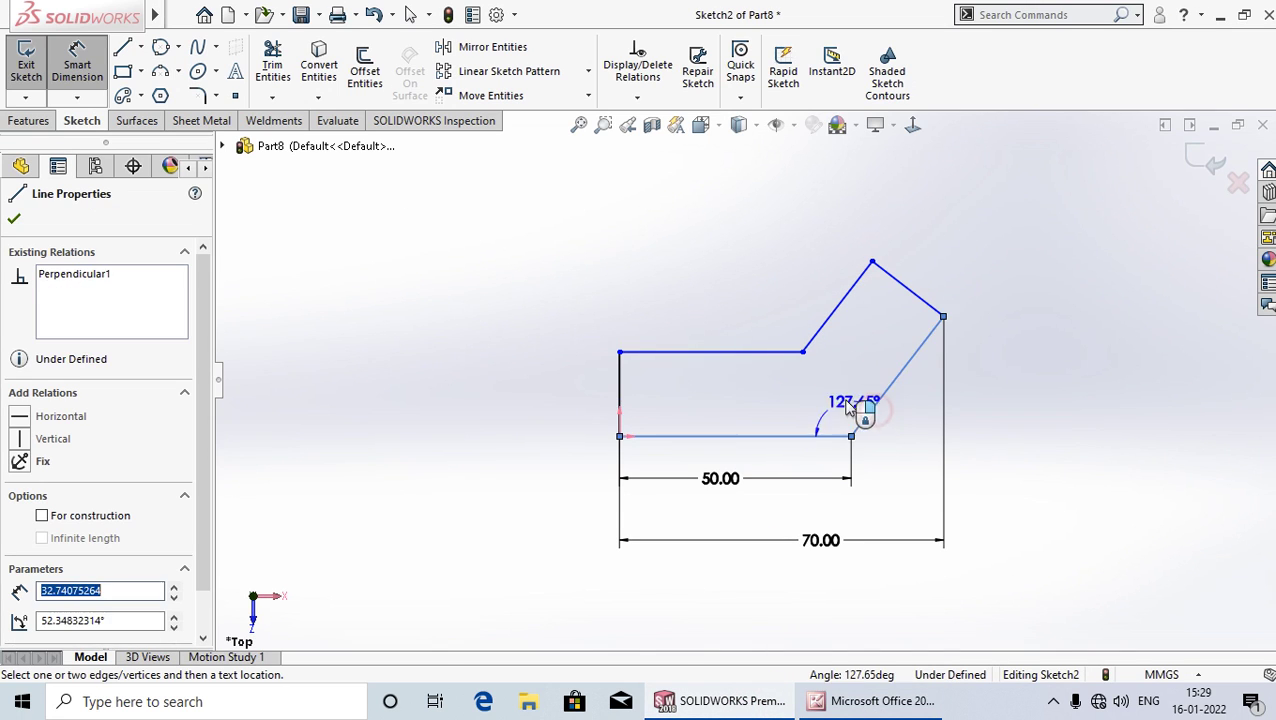
click(830, 400)
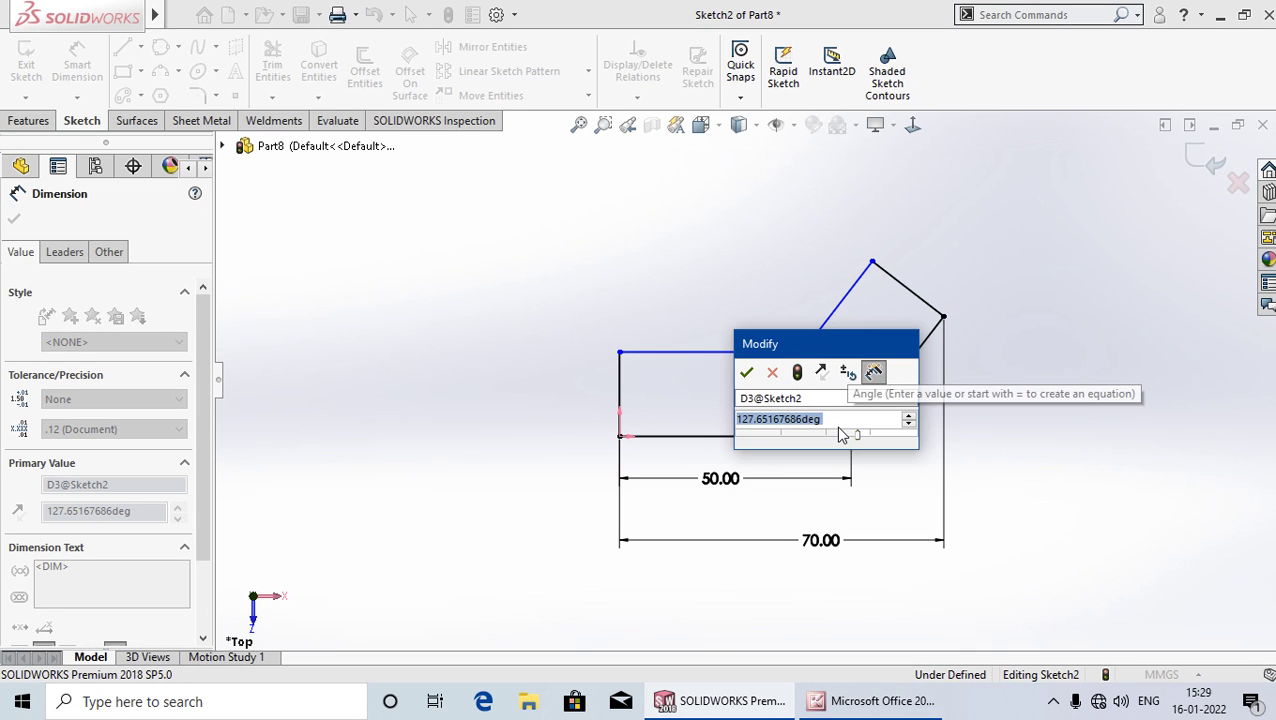
text(125)
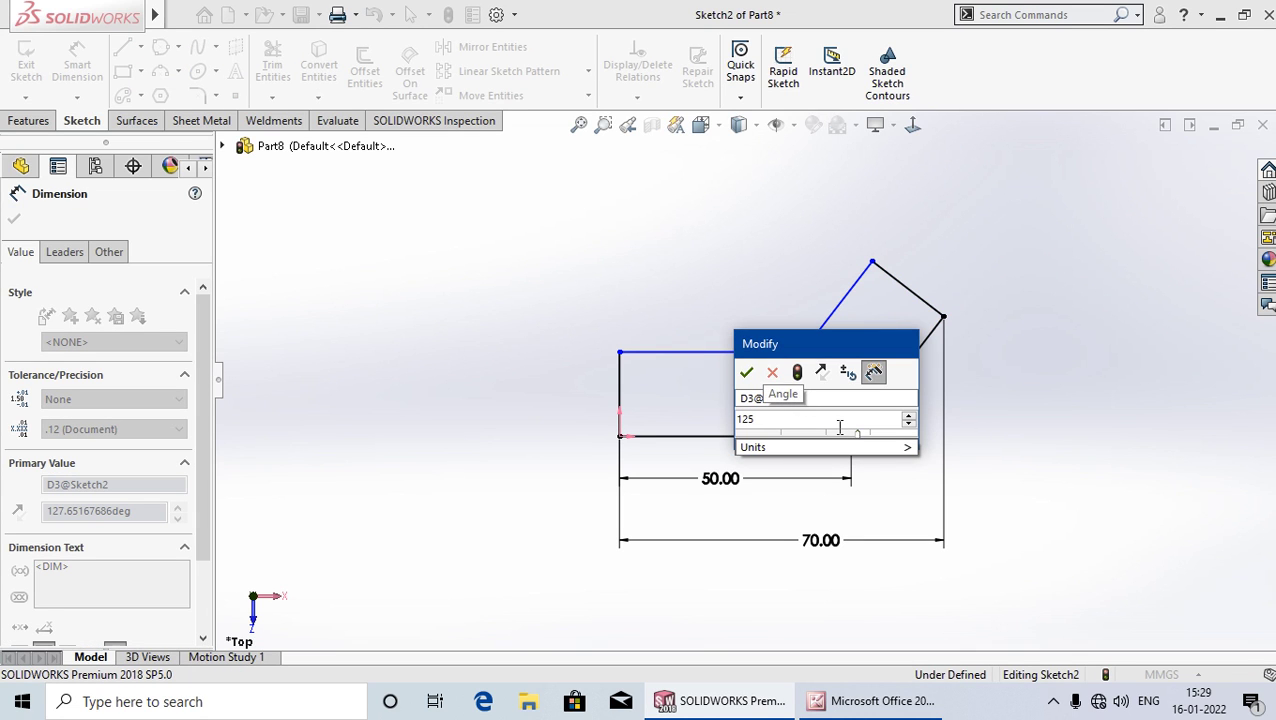
key(Return)
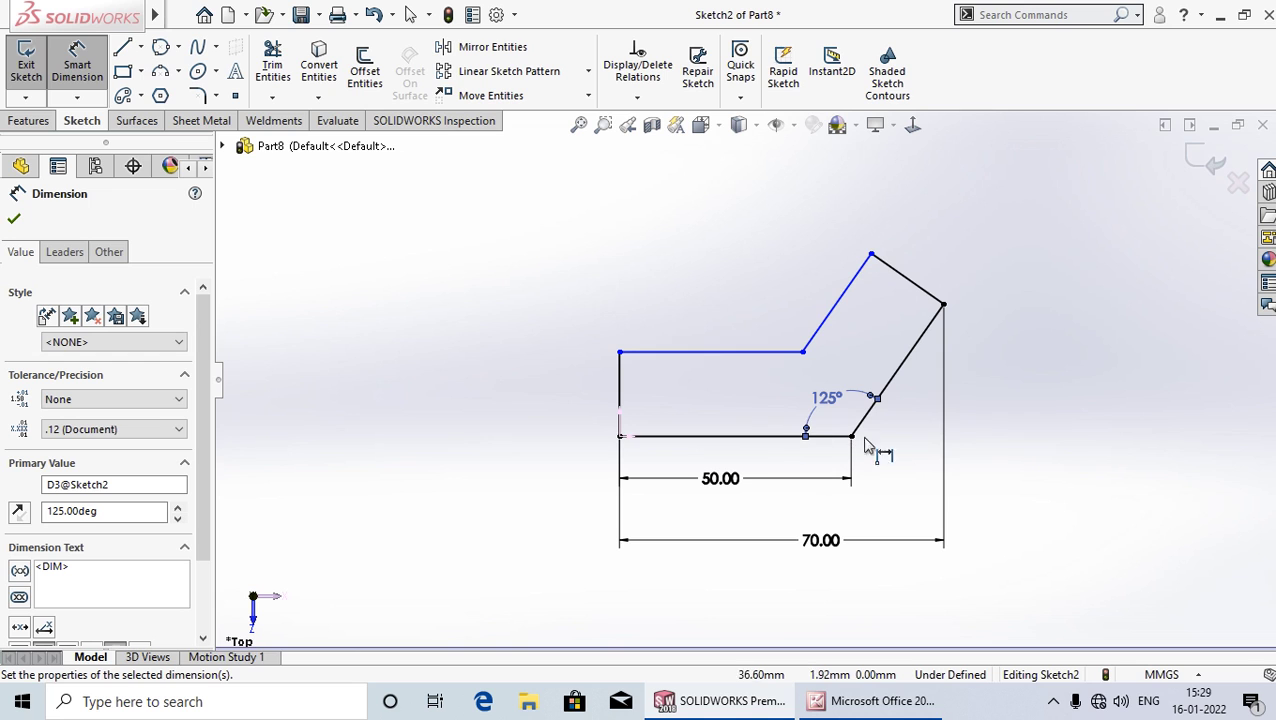
click(1063, 529)
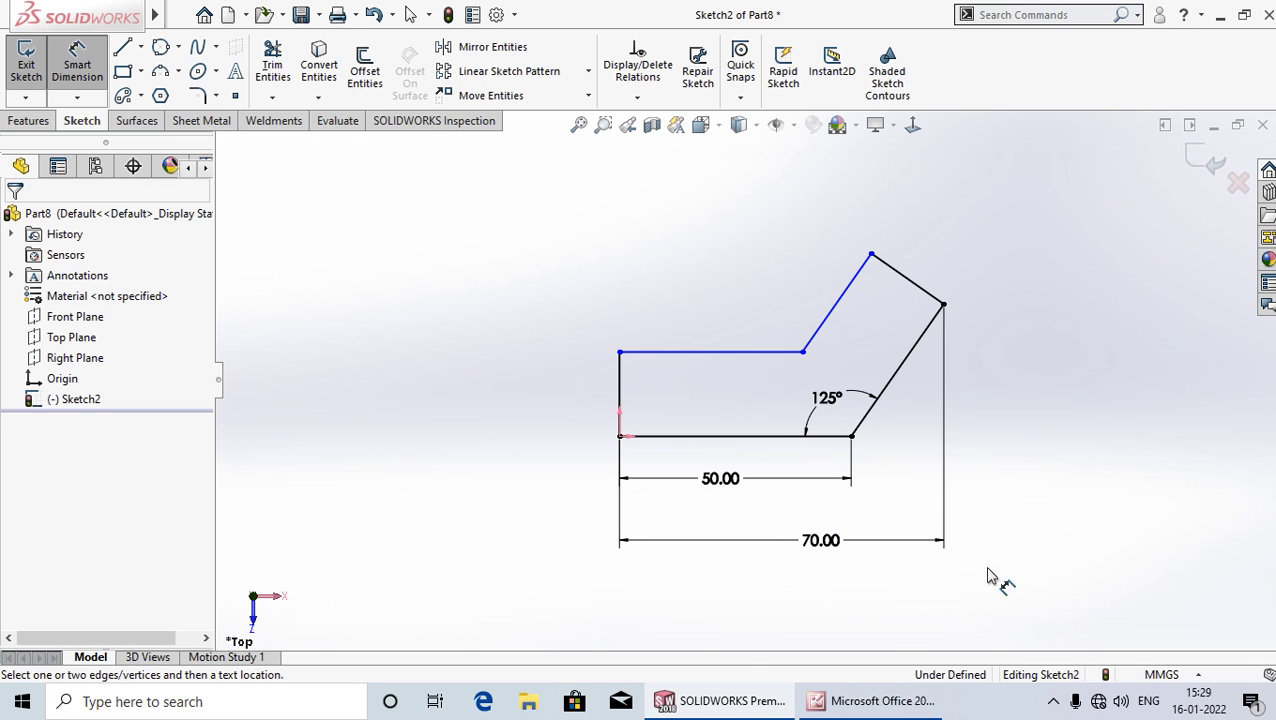
Step: Dimension the short slanted end to 20 and the left vertical height to 20
click(876, 704)
click(878, 705)
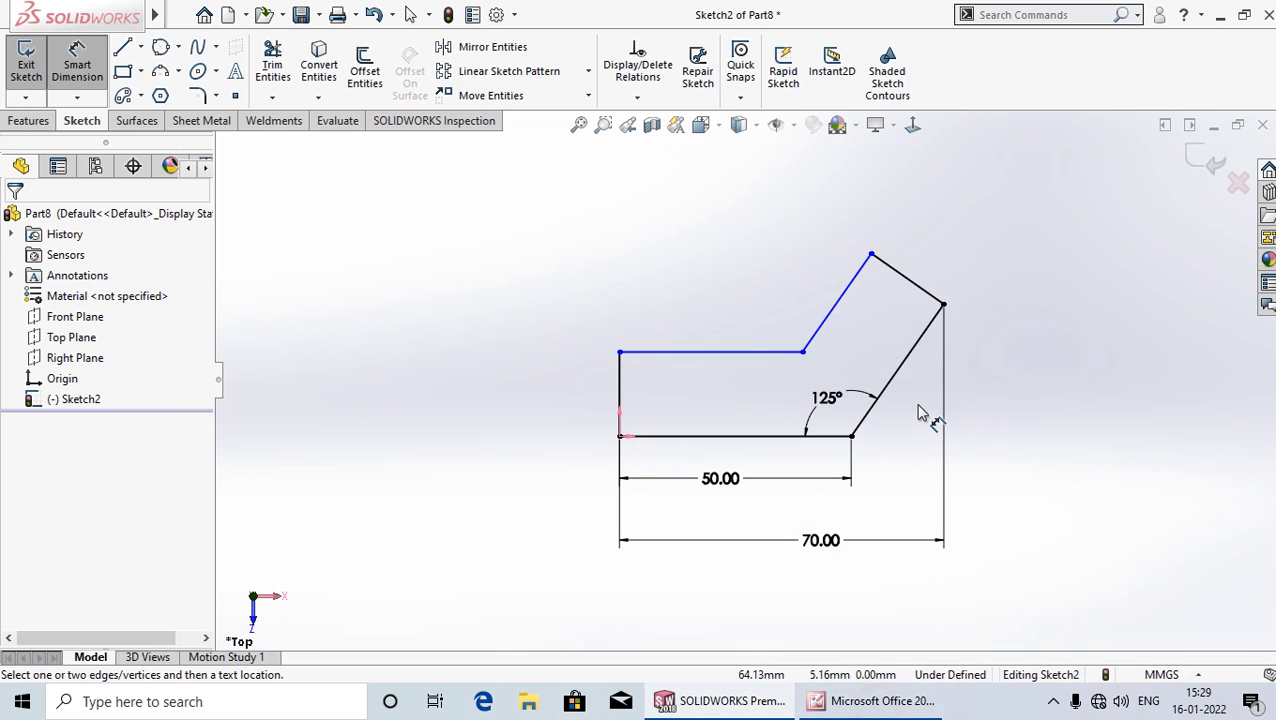
click(922, 289)
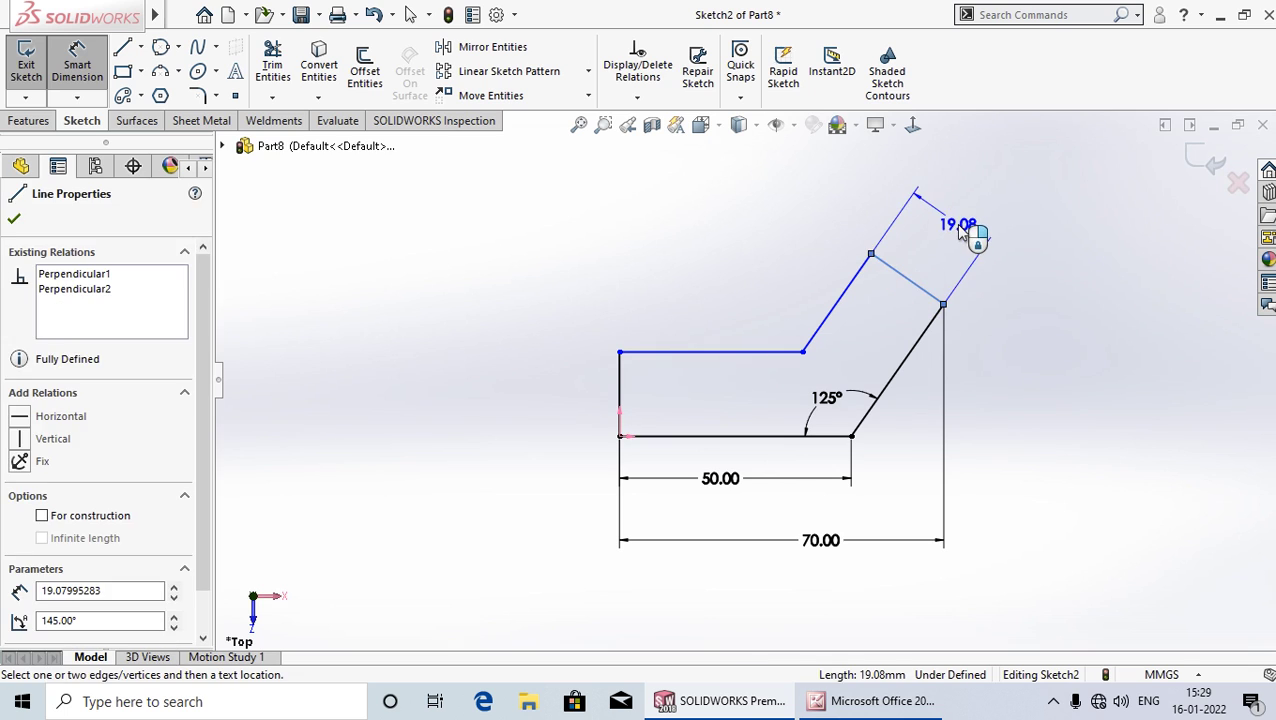
click(978, 298)
text(0)
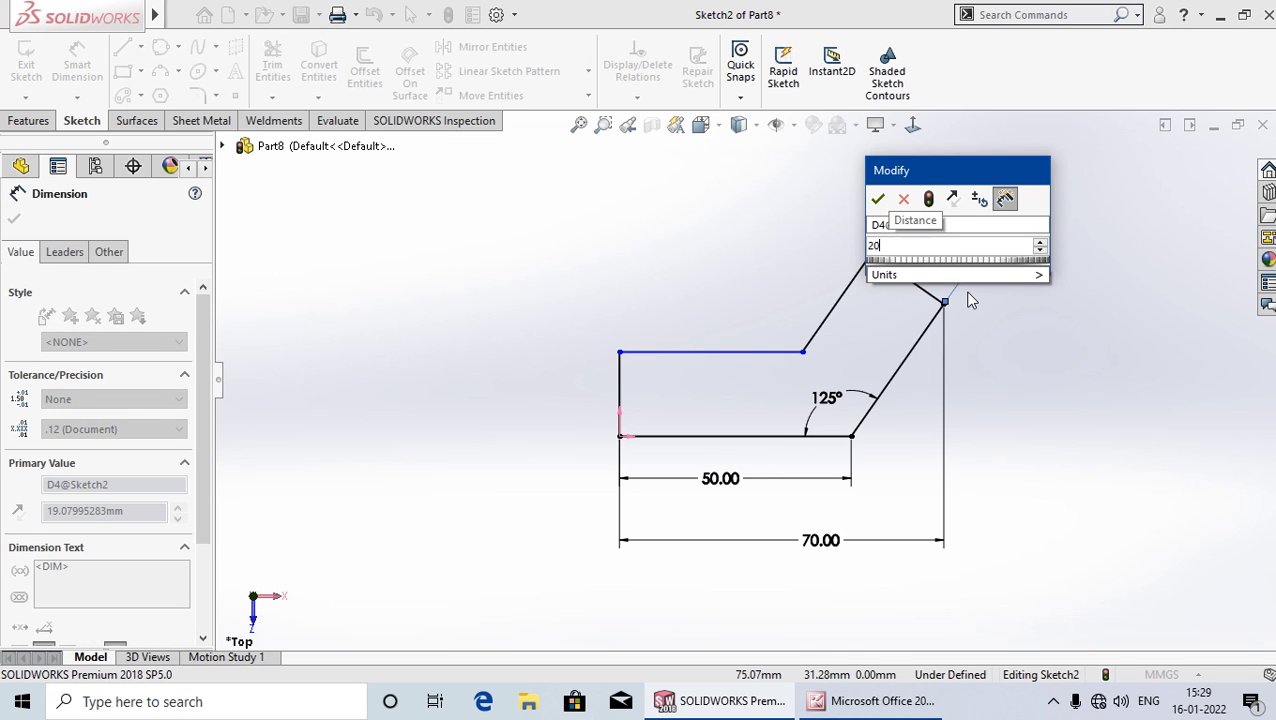
key(Return)
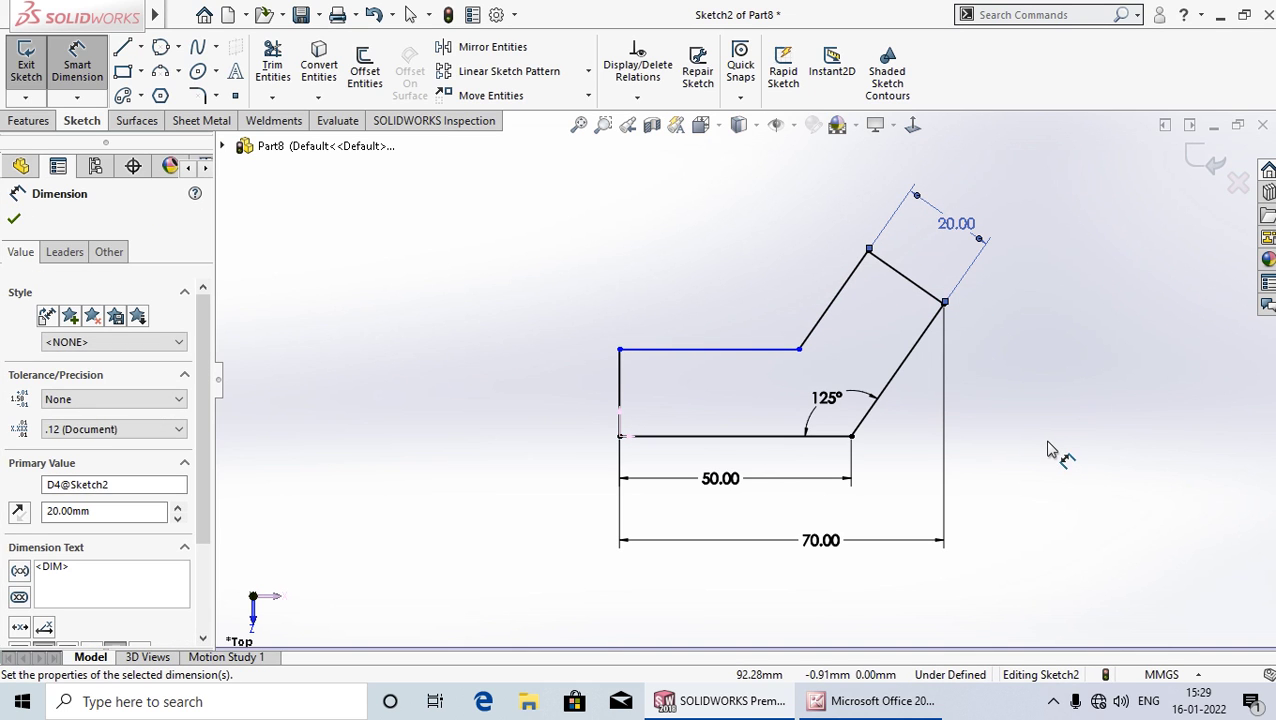
click(1048, 445)
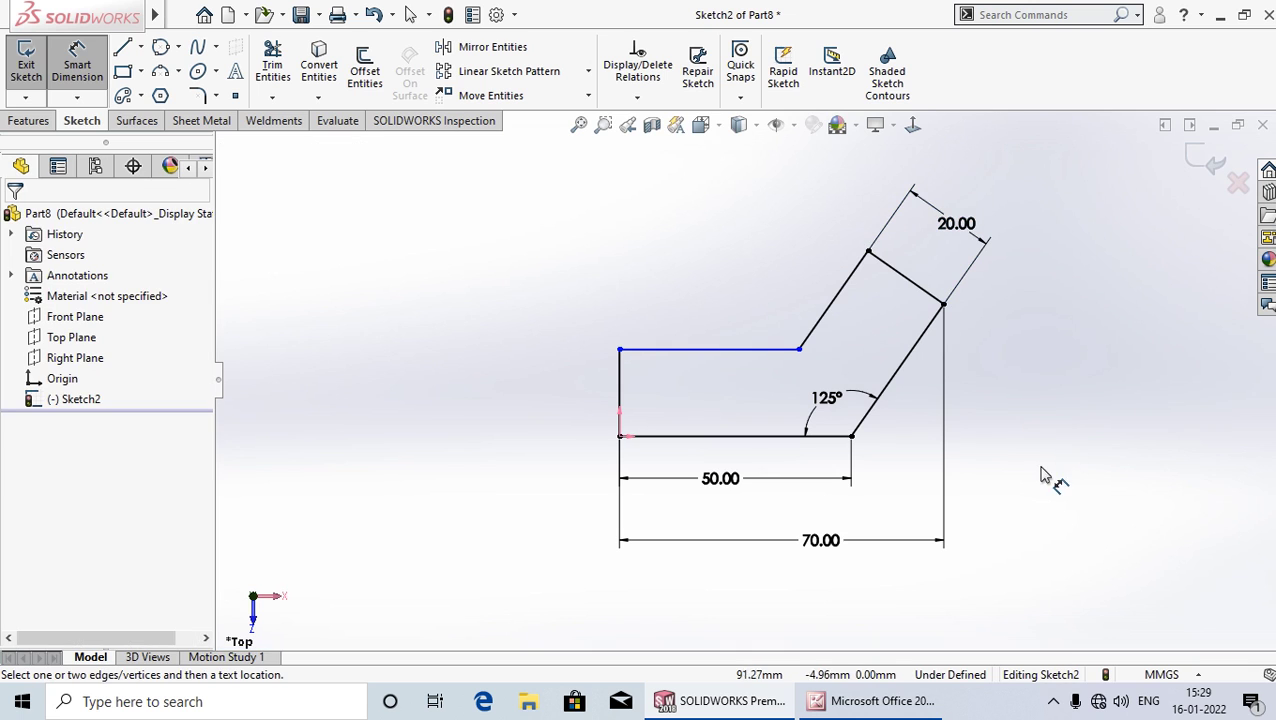
click(880, 700)
click(880, 700)
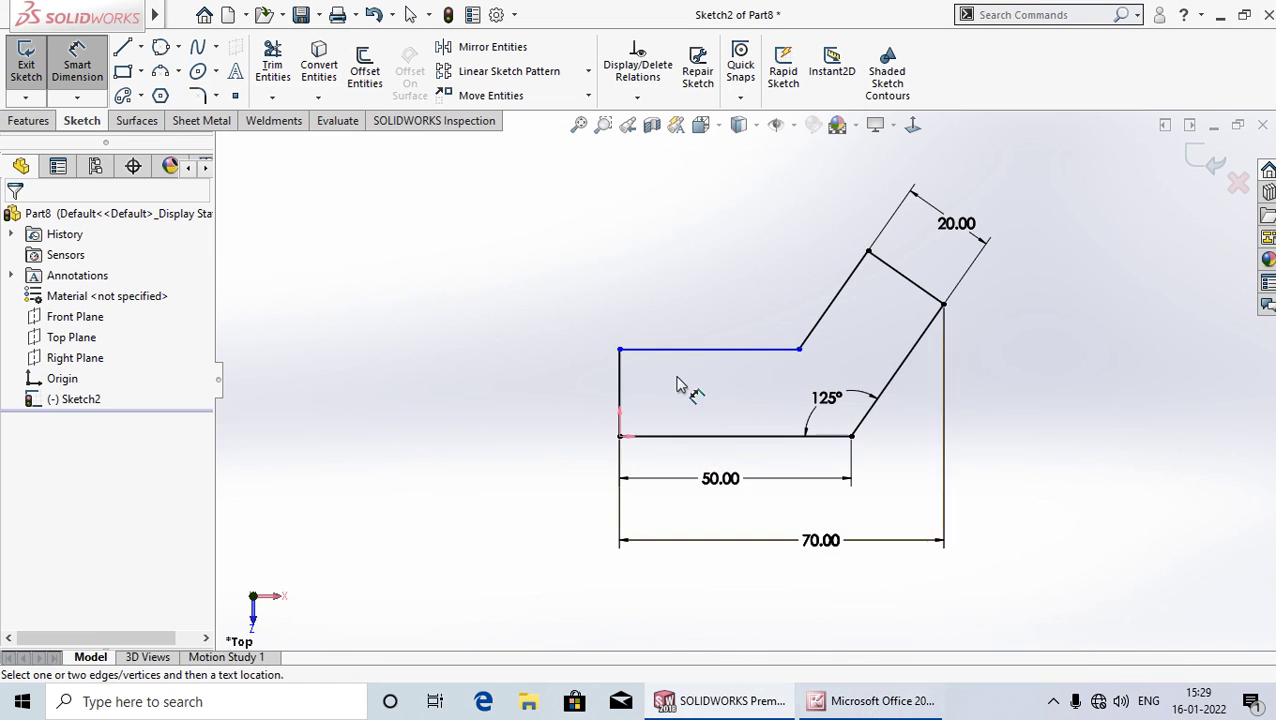
click(610, 373)
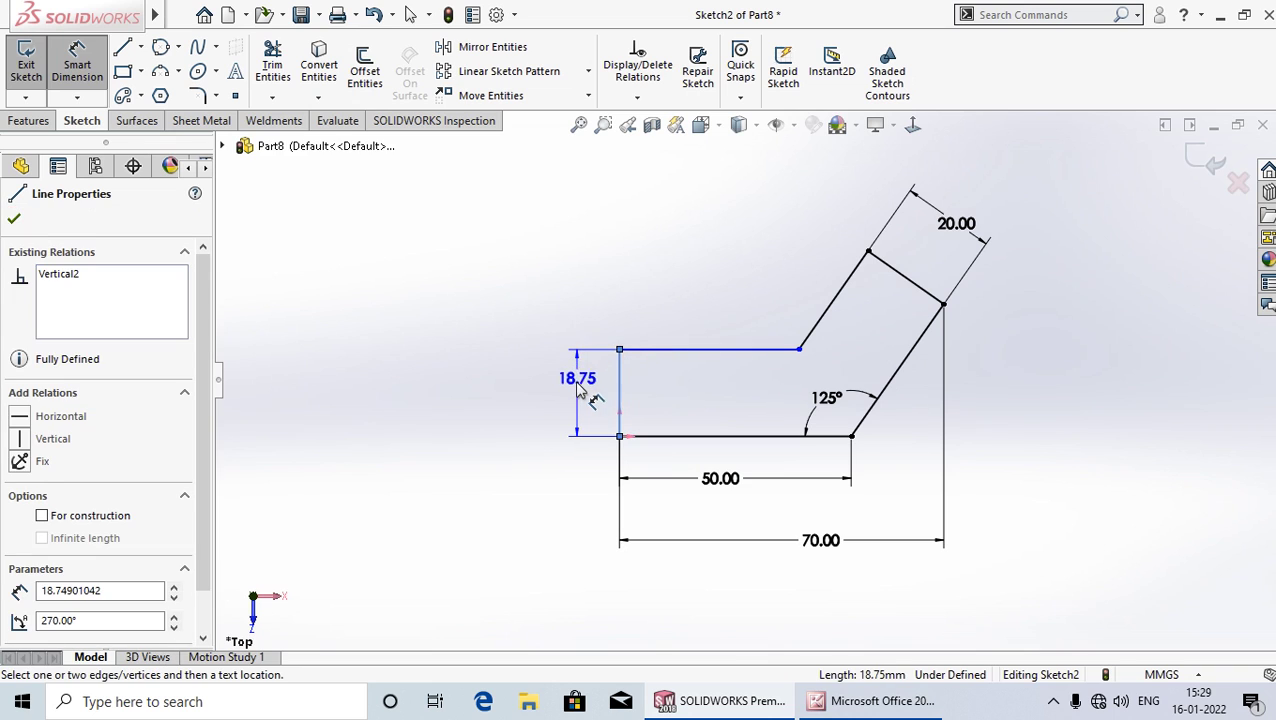
click(575, 405)
text(2)
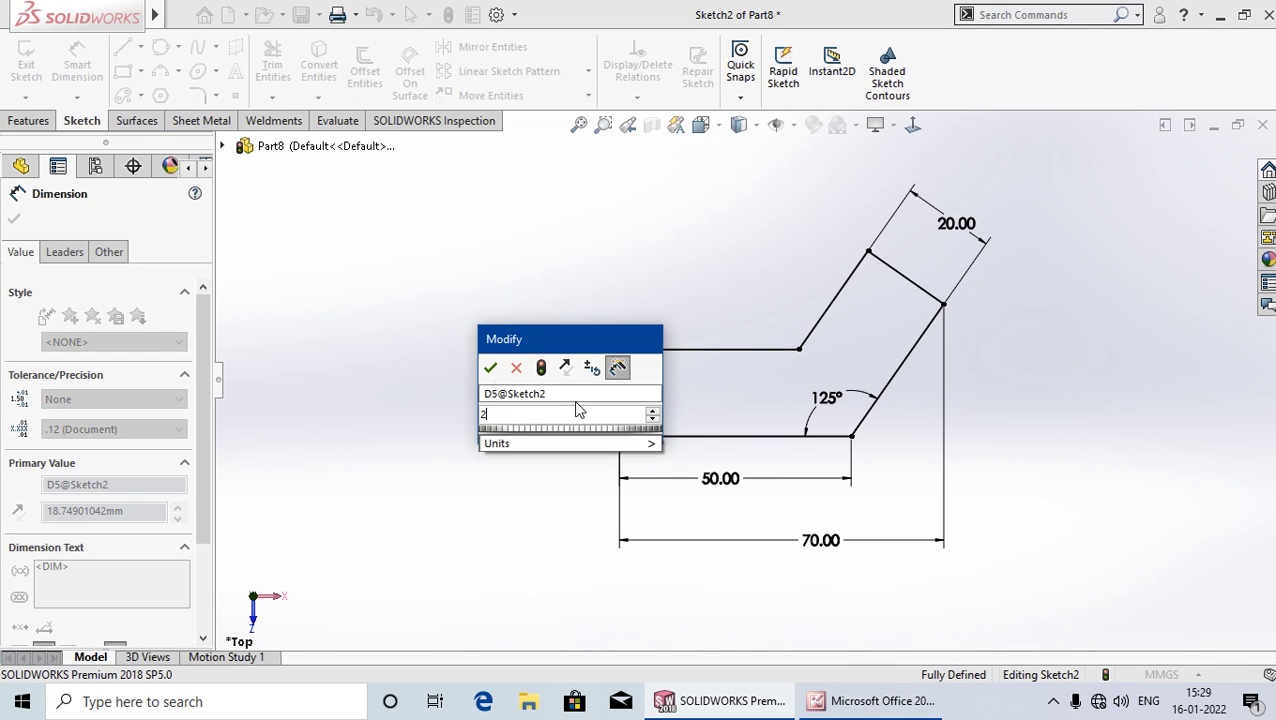
text(0)
key(Return)
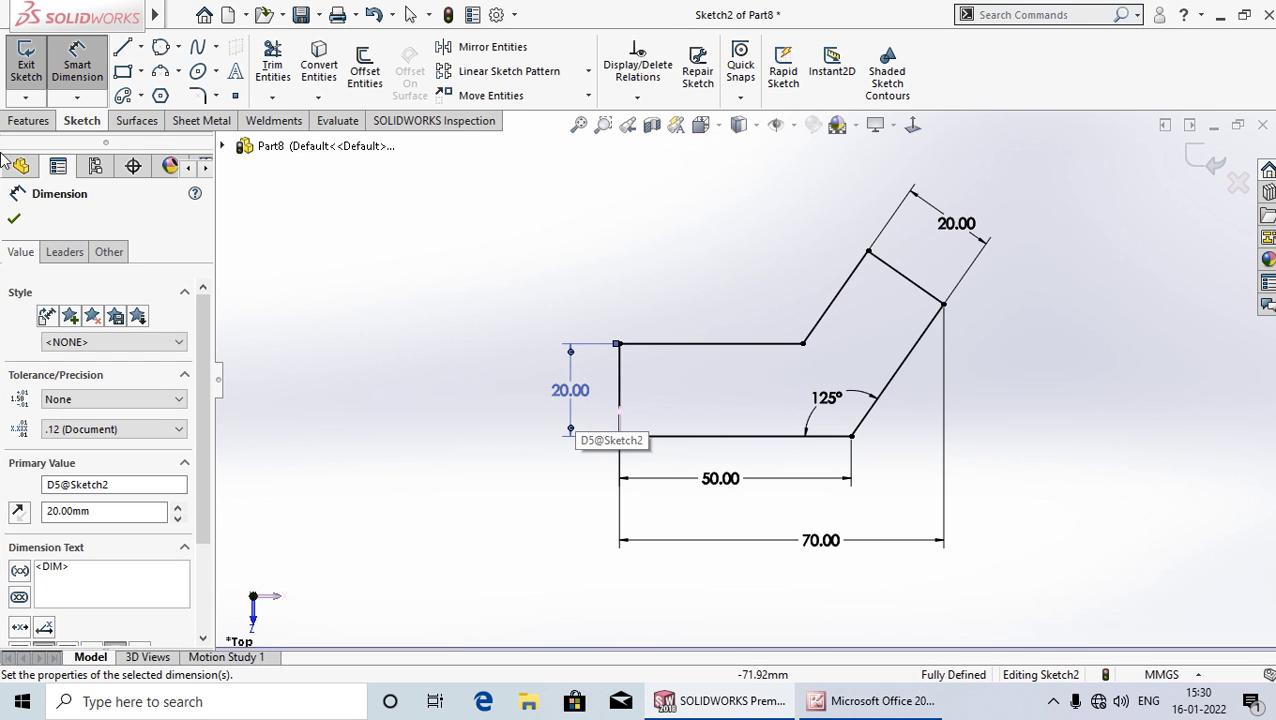
click(14, 219)
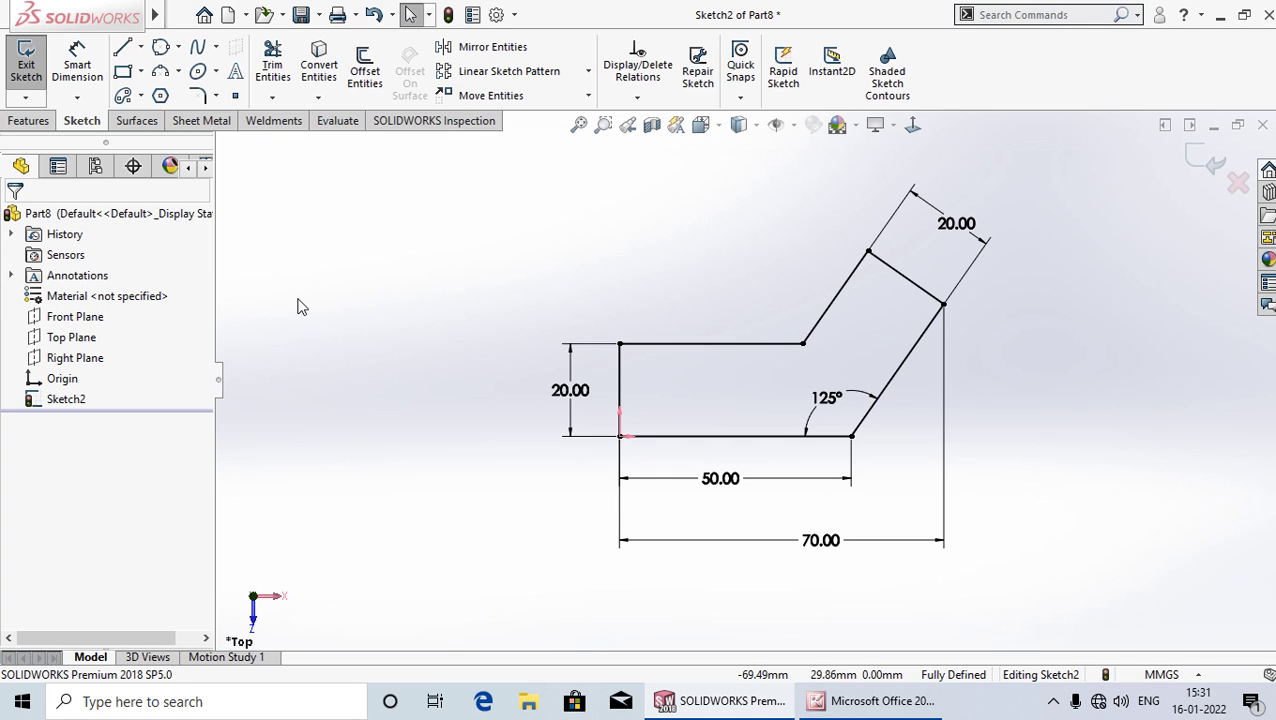
key(ctrl+s)
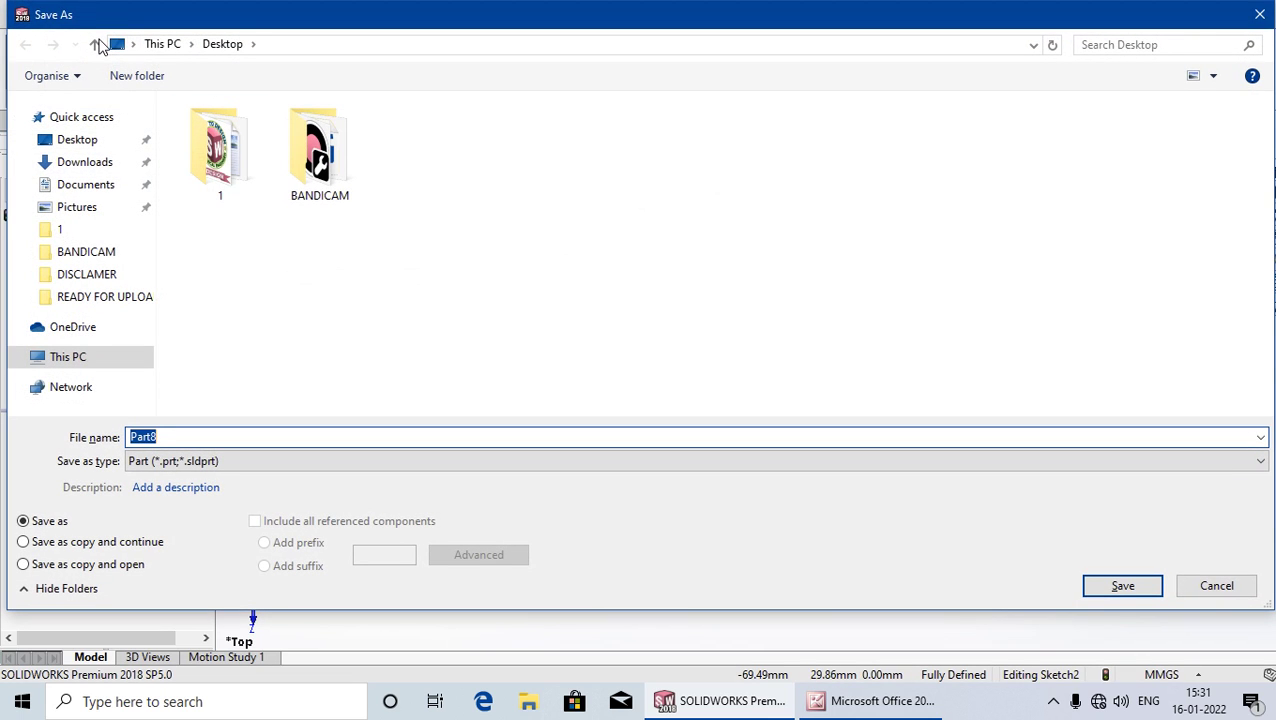
Step: Save the part as SKETCH PRACTICE-1 in the SKETCH LACTURE folder on drive D:
click(95, 46)
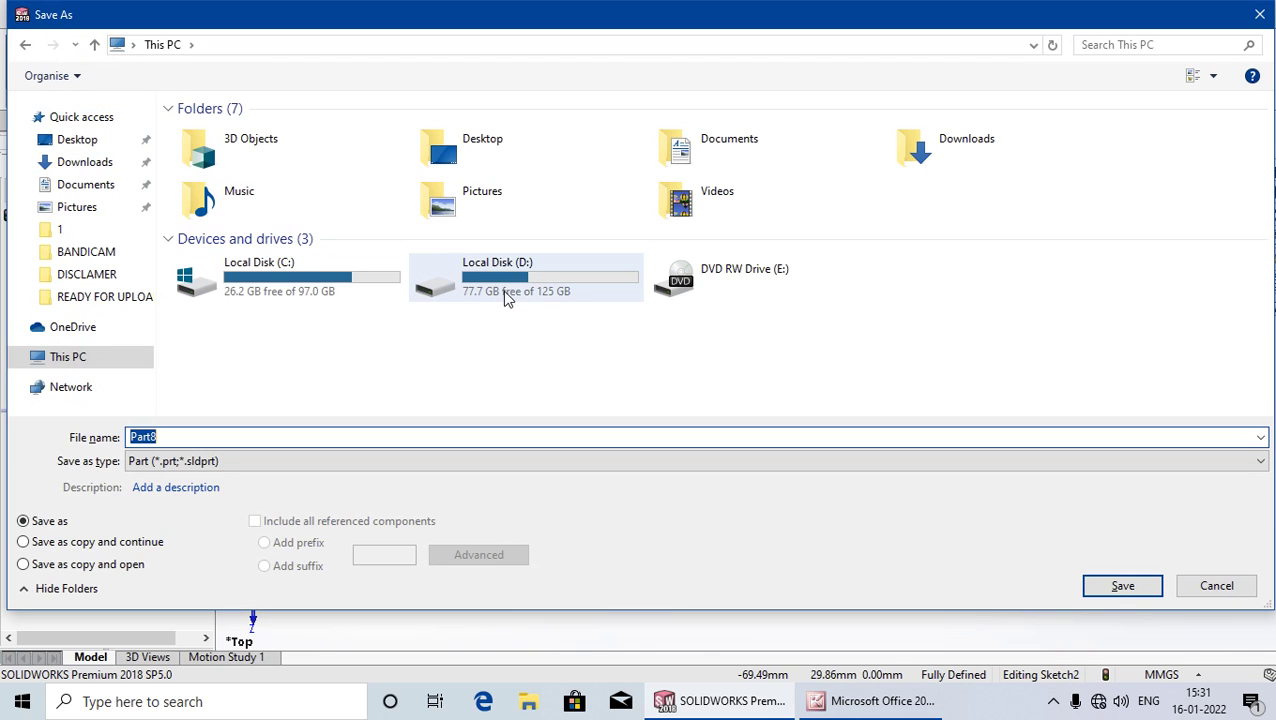
double_click(540, 284)
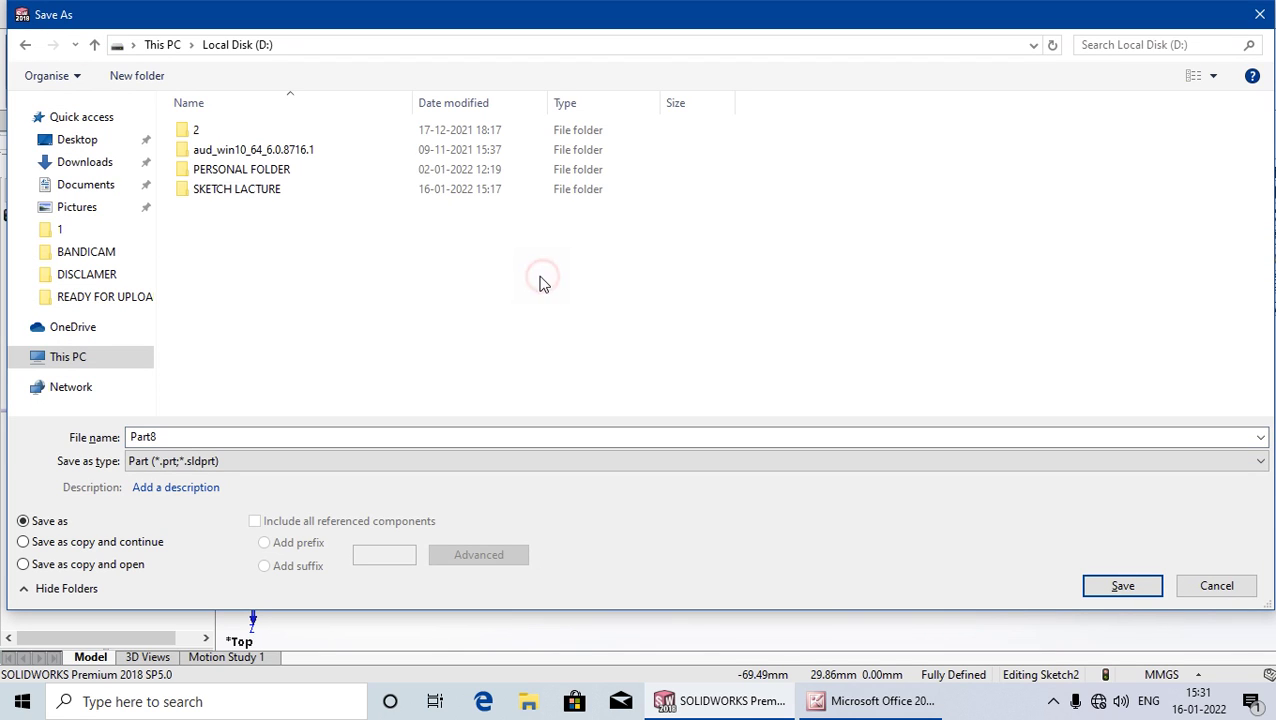
double_click(304, 192)
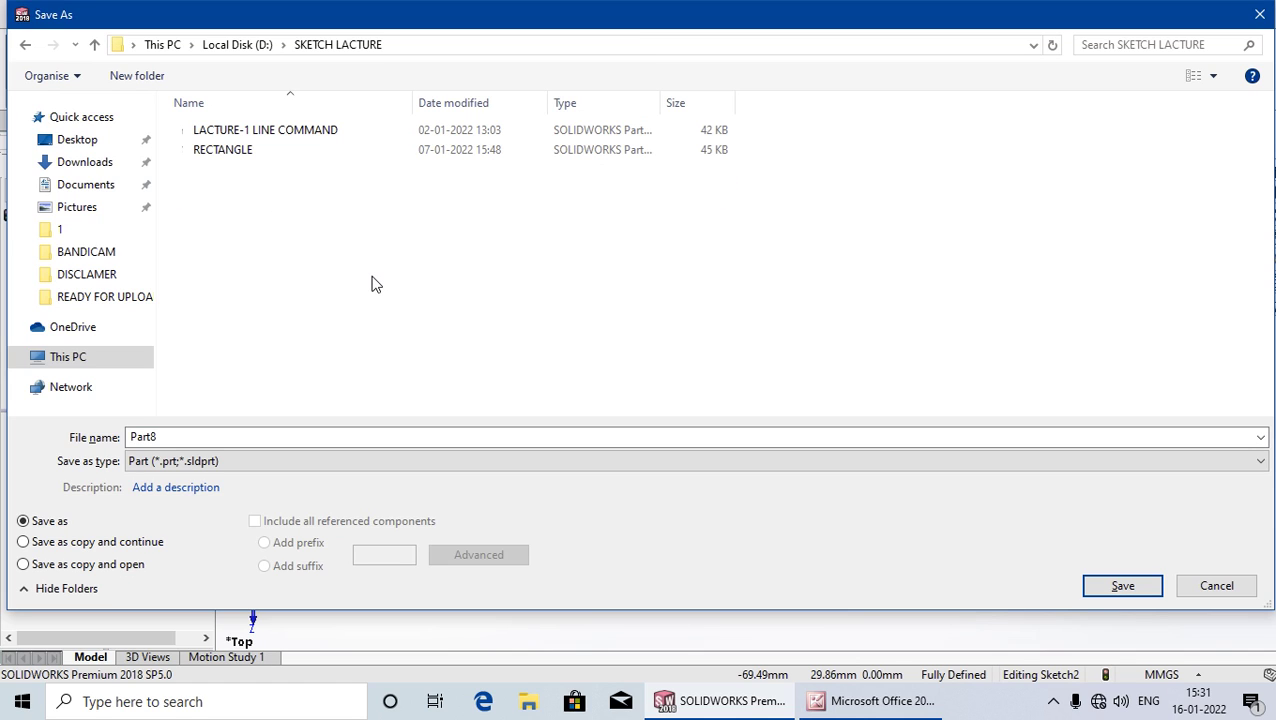
double_click(178, 438)
key(BackSpace)
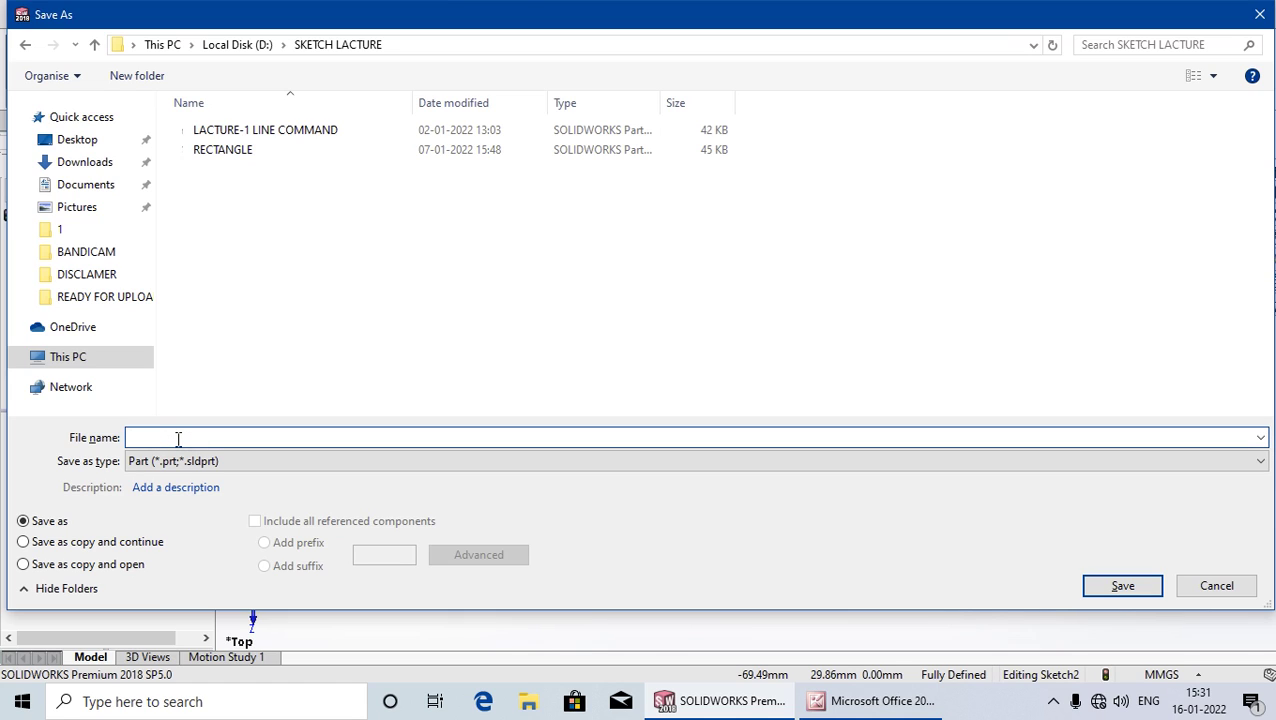
text(S)
text(KETC)
text(H )
text(PRA)
text(C)
text(TIC)
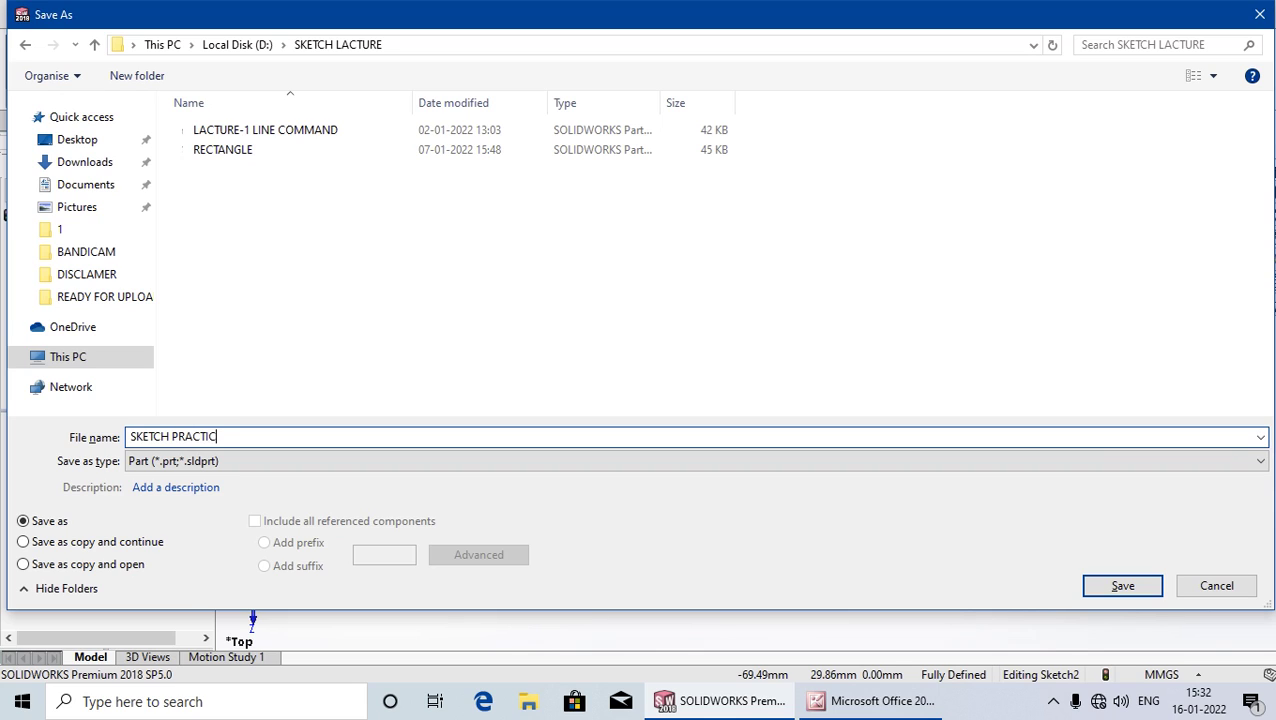
text(E-)
text(1)
click(1122, 588)
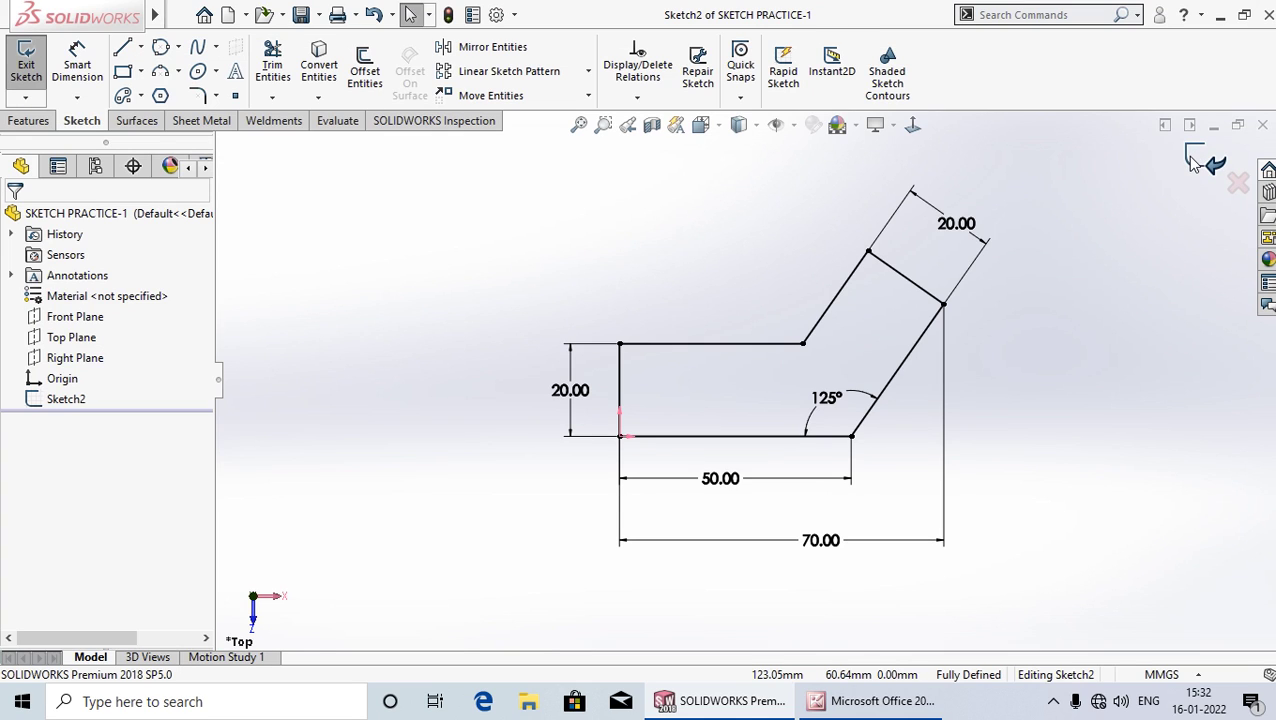
Step: Exit the sketch and close the SKETCH PRACTICE-1 document
click(1197, 160)
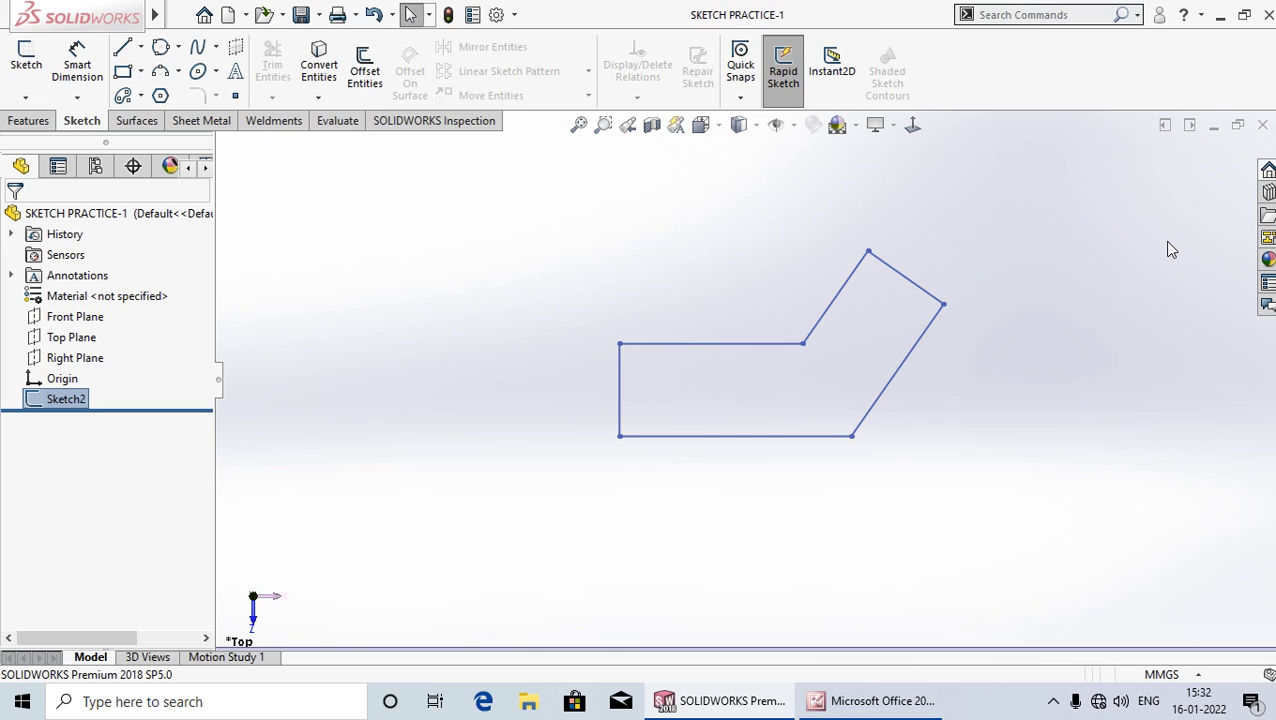
click(1263, 125)
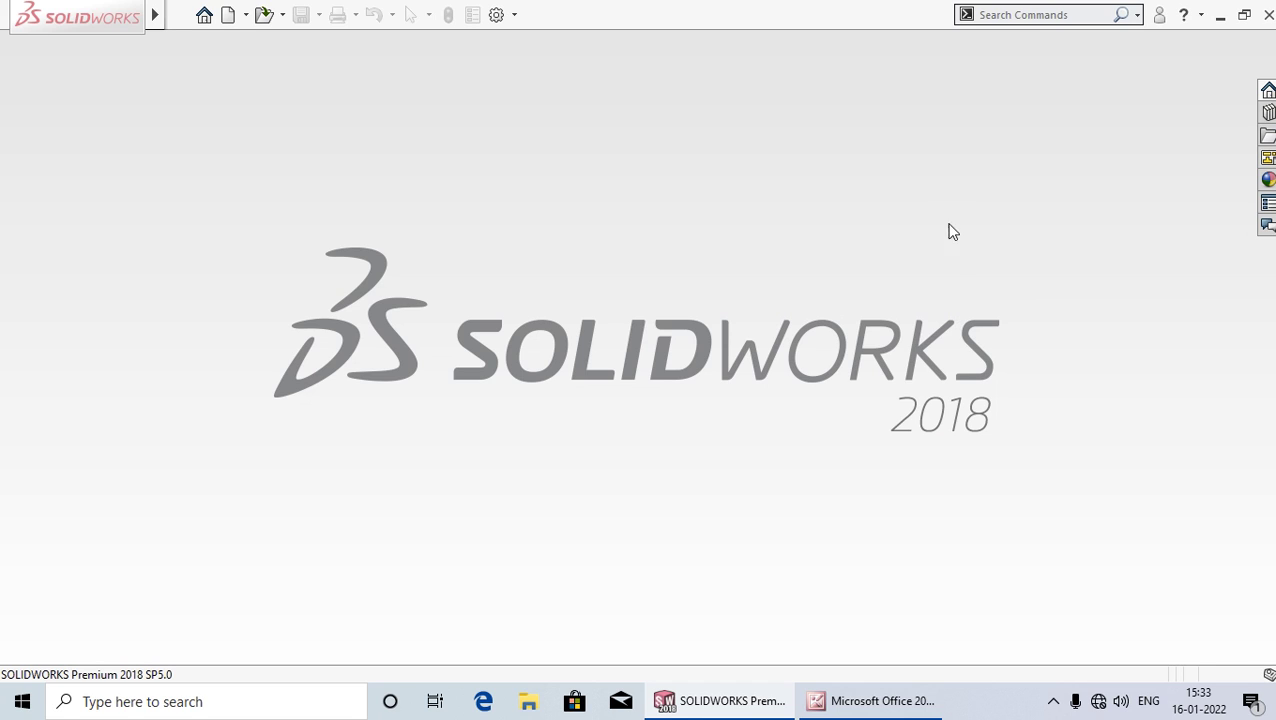
Step: Reopen SKETCH PRACTICE-1 from the SKETCH LACTURE folder on drive D:
click(265, 16)
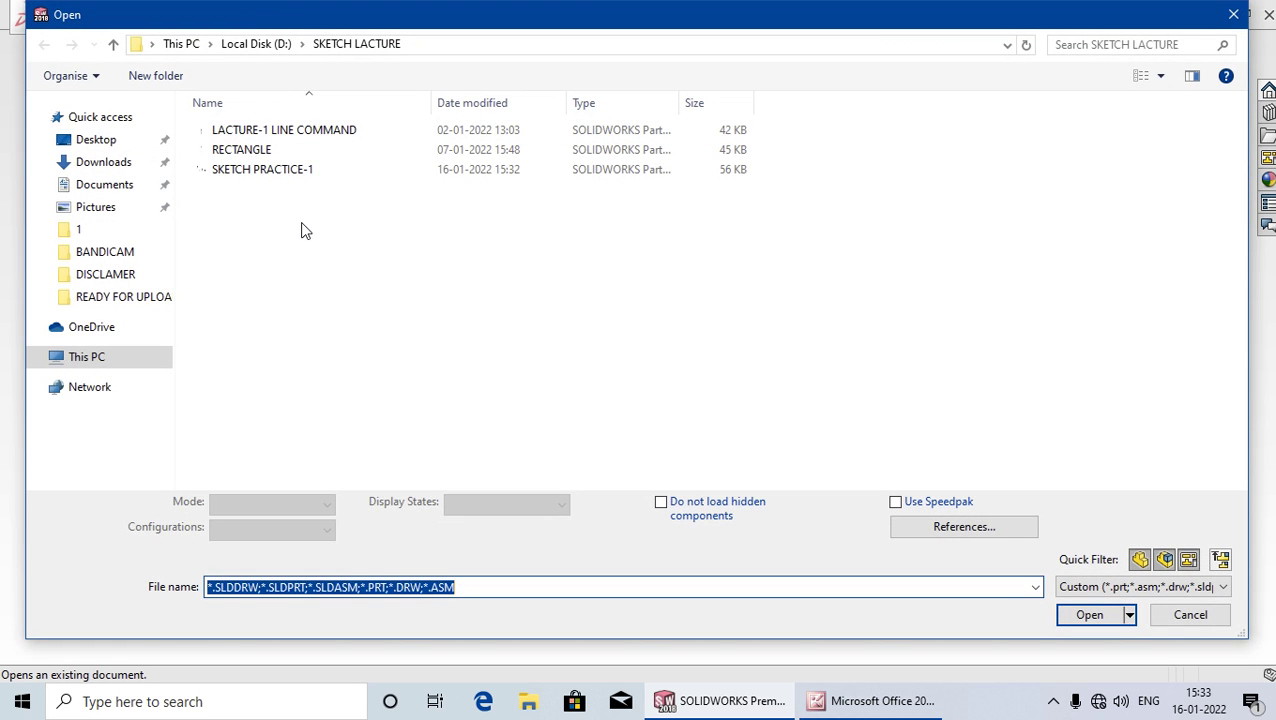
click(112, 45)
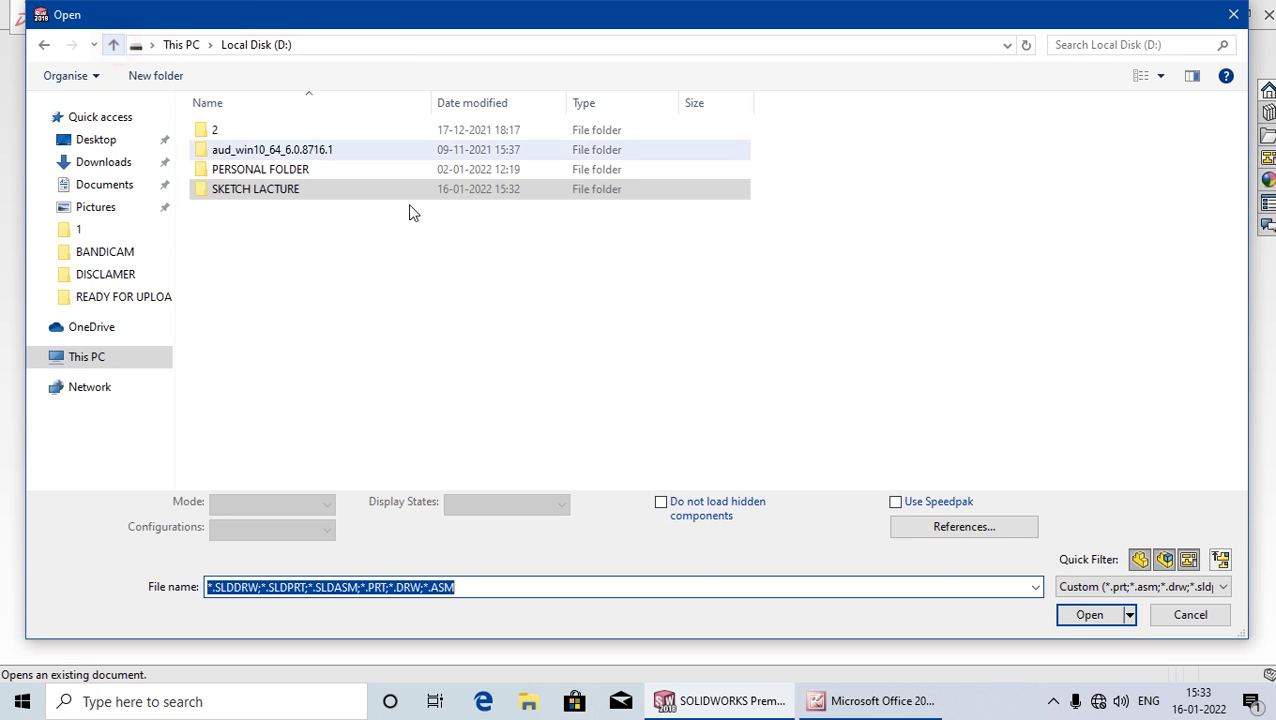
double_click(310, 195)
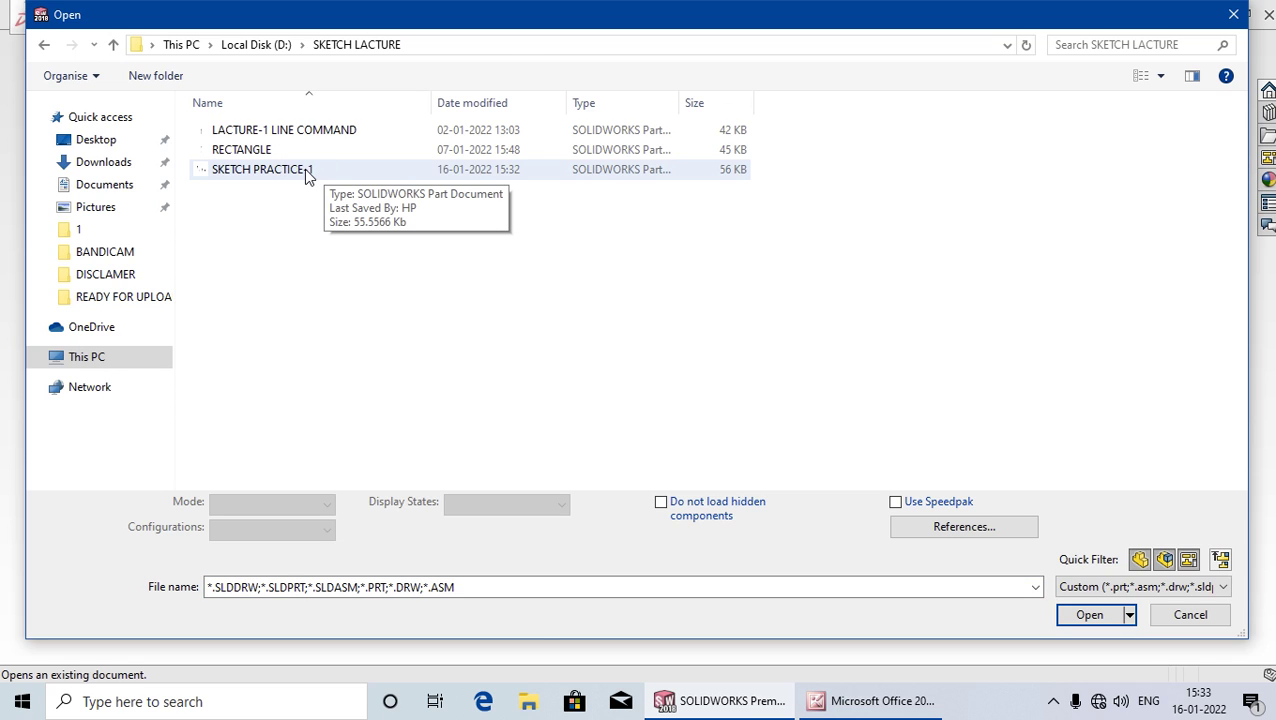
click(305, 169)
click(1090, 593)
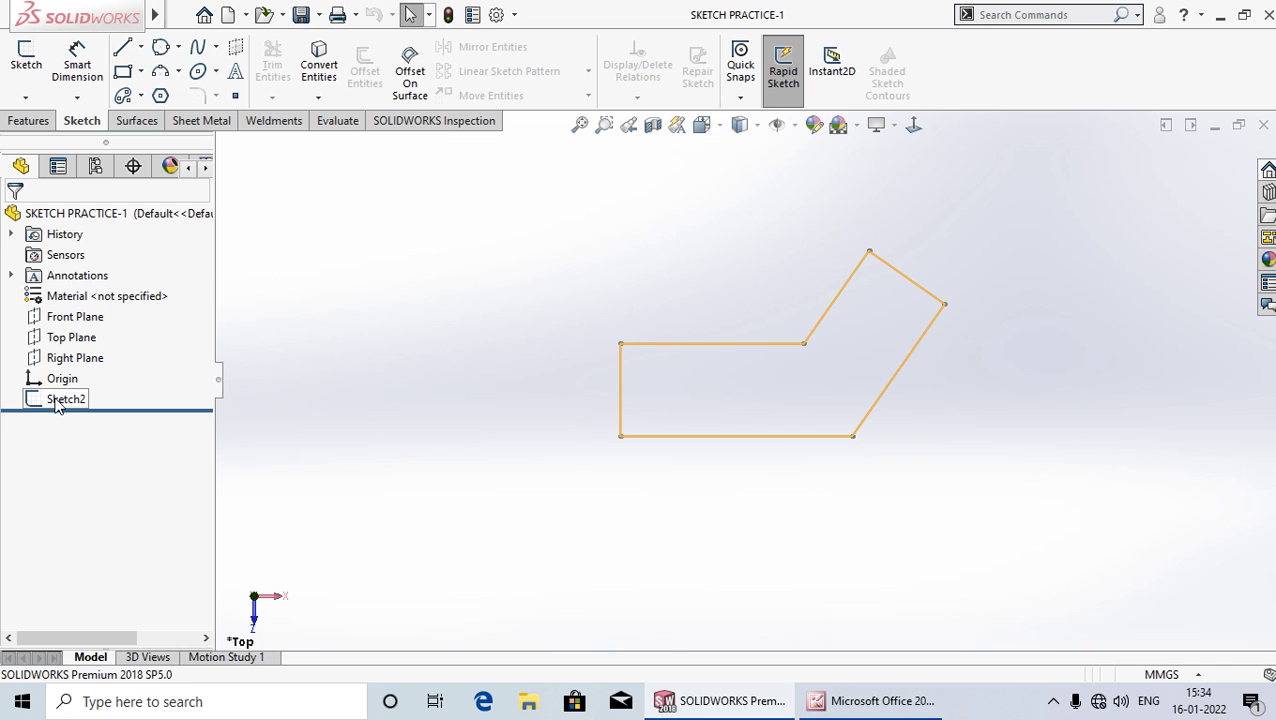
Step: Edit Sketch2 and change the overall length dimension from 70 to 80
right_click(60, 399)
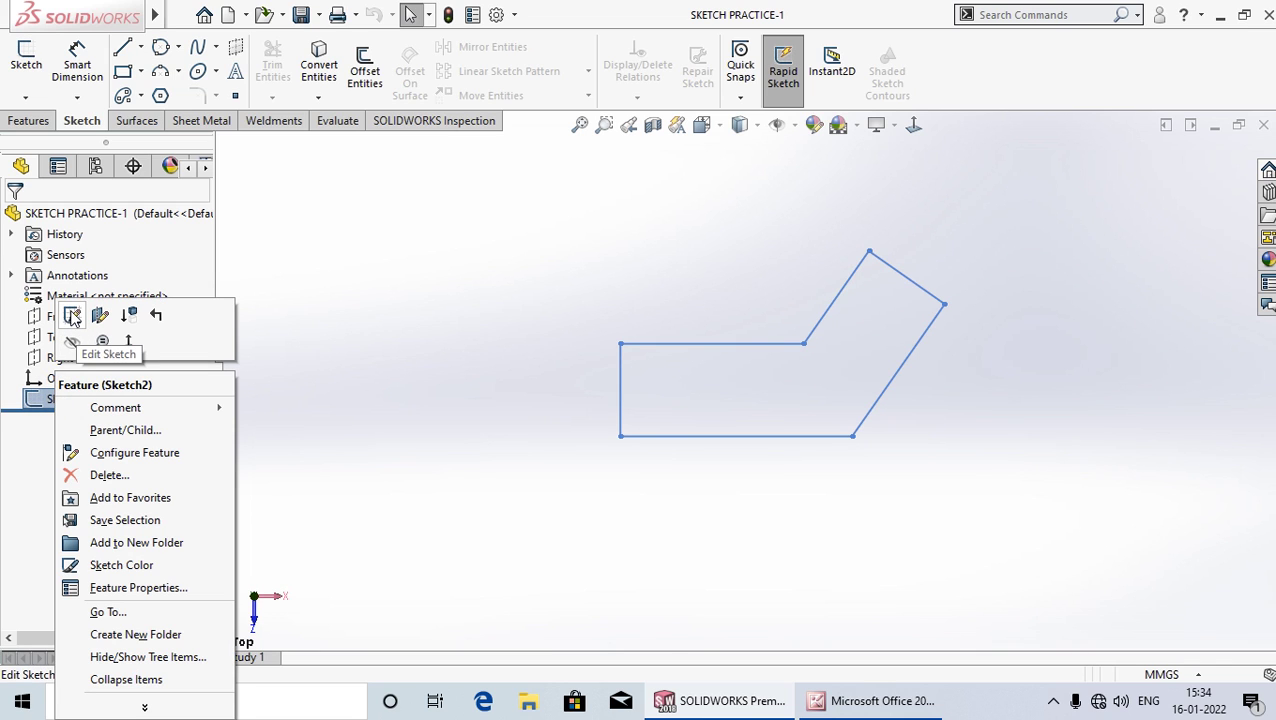
click(72, 316)
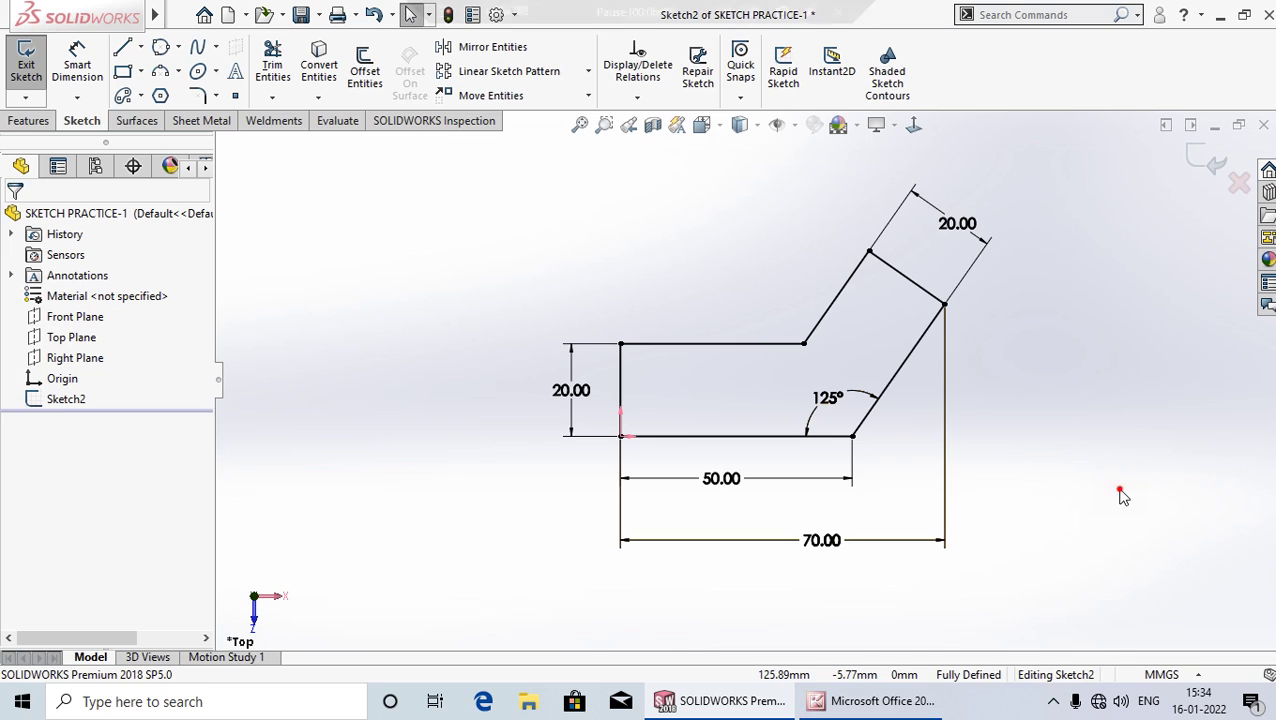
key(ctrl+z)
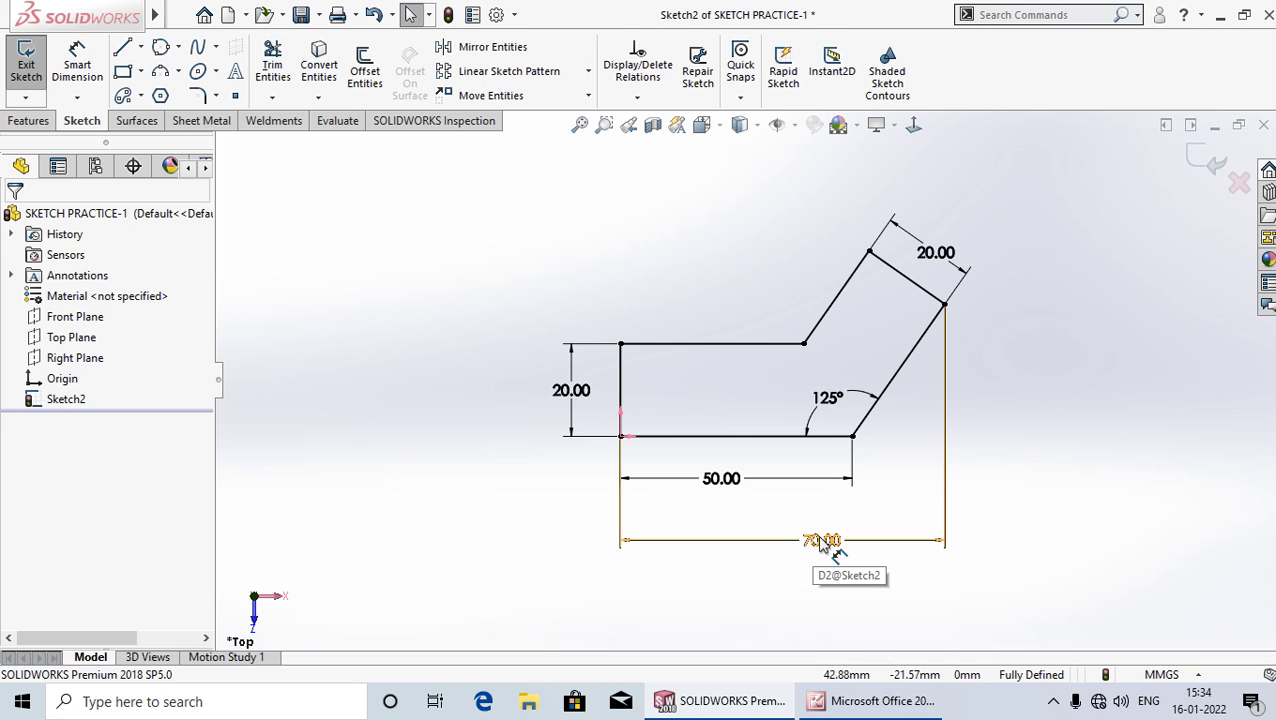
double_click(821, 541)
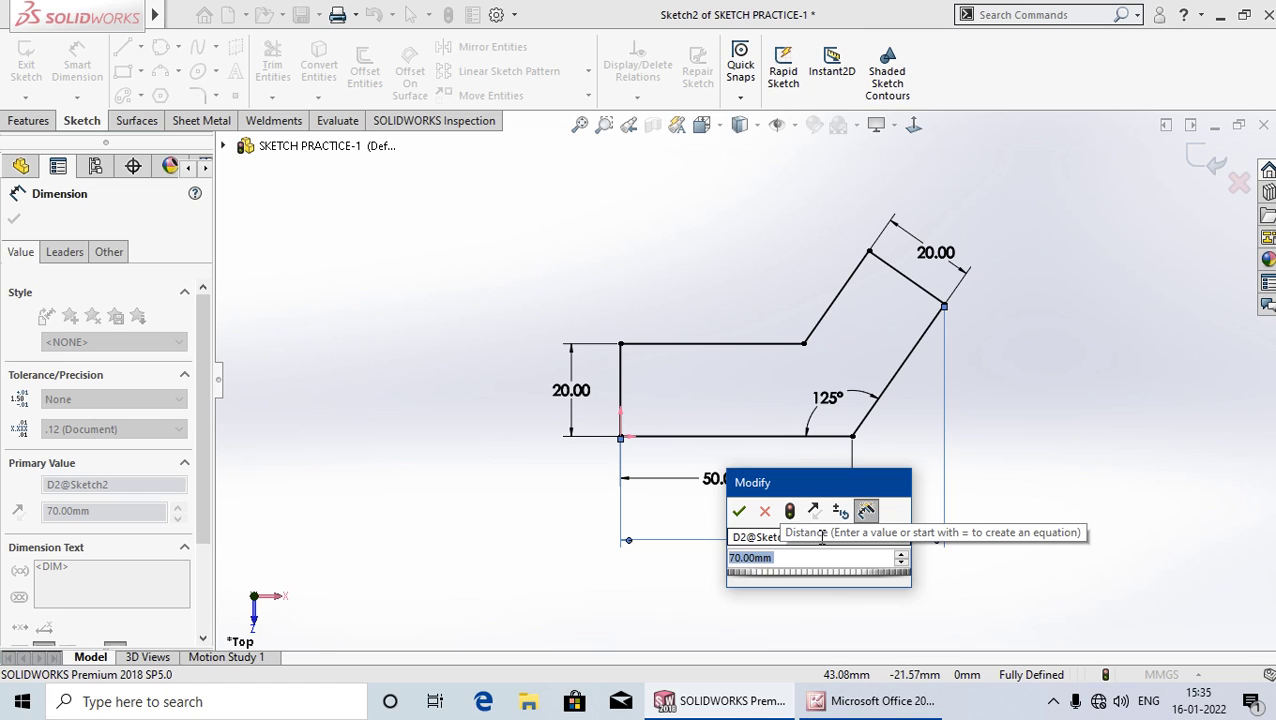
text(8)
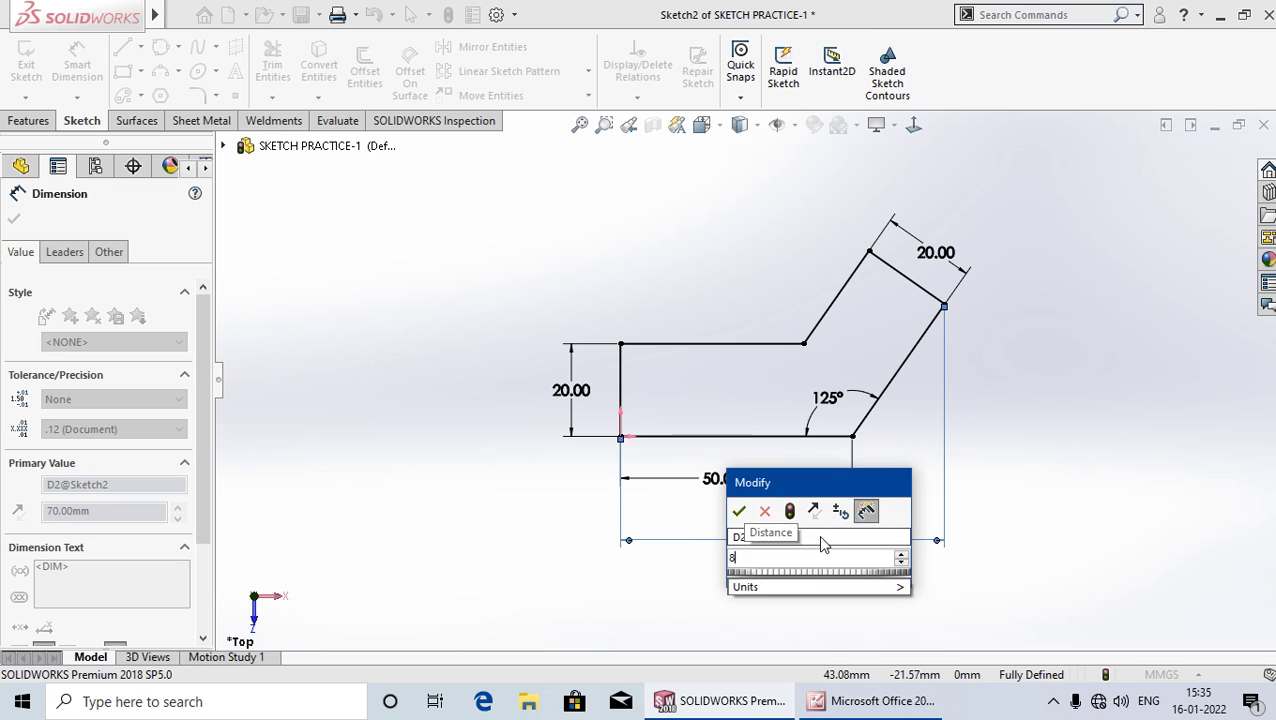
text(0)
key(Return)
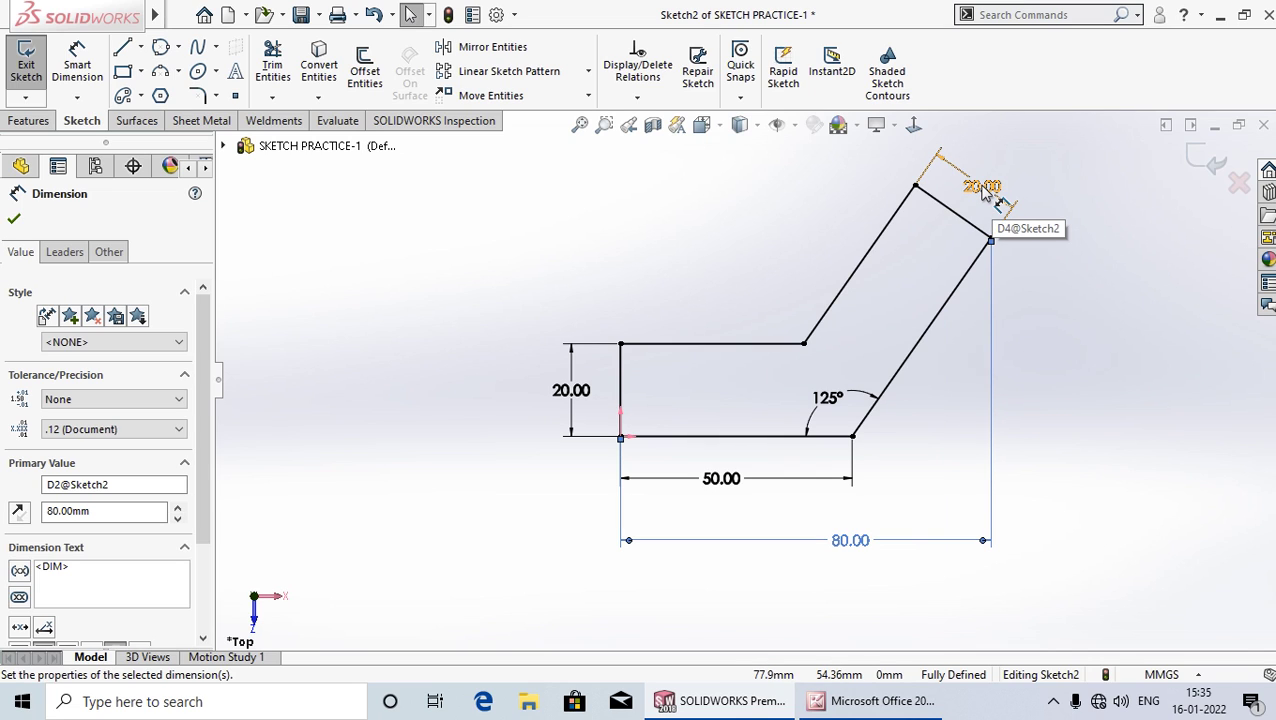
Step: Change the slanted end and the vertical height from 20 to 25, then save with Ctrl+S
double_click(983, 188)
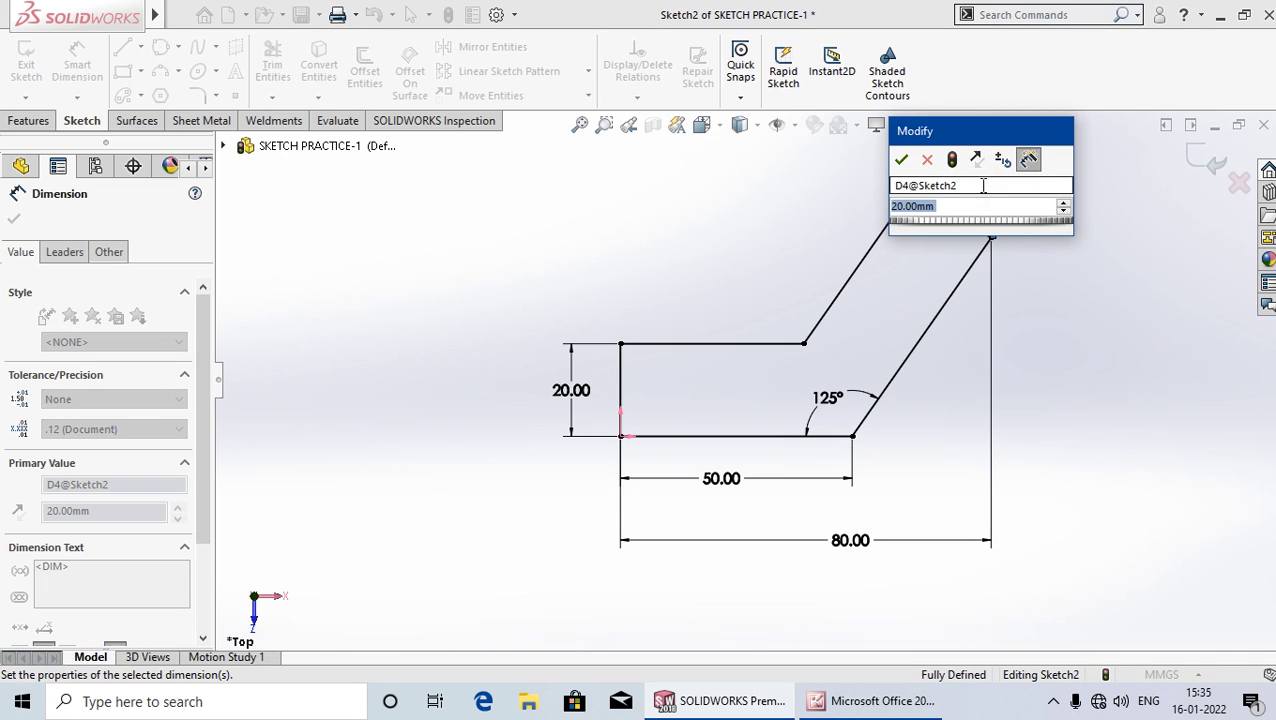
text(25)
key(Return)
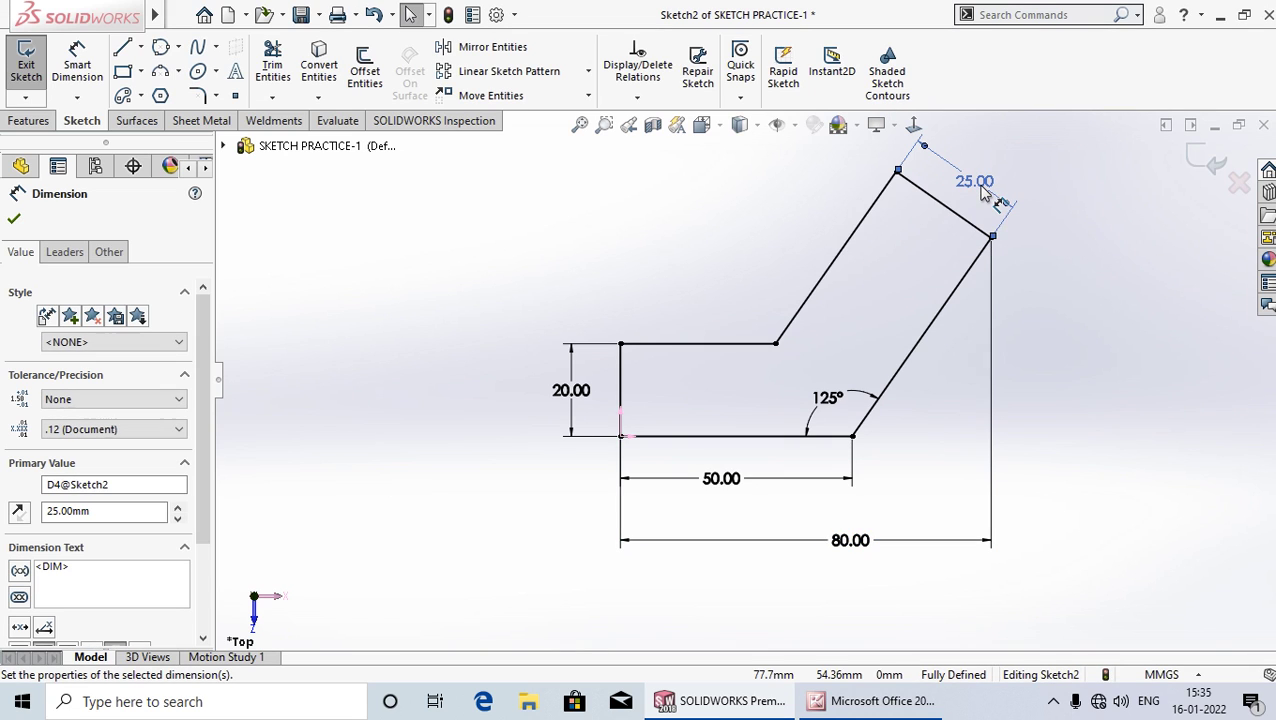
double_click(573, 390)
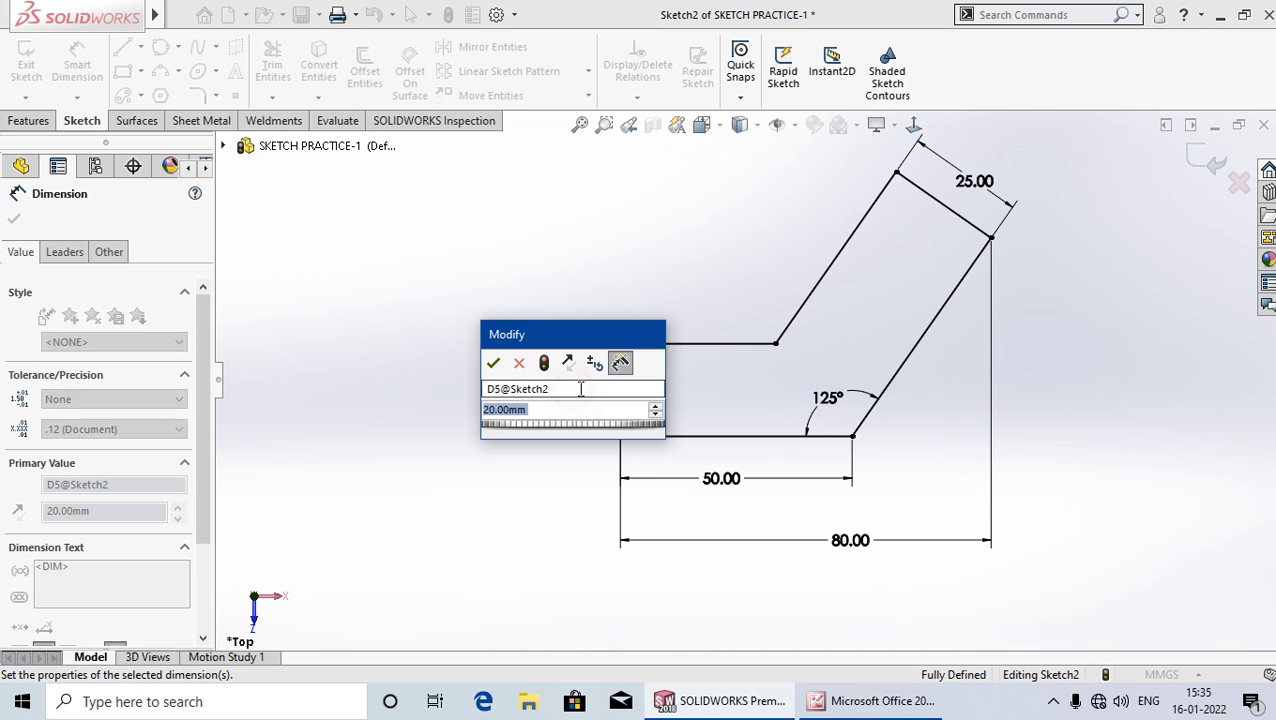
text(25)
key(Return)
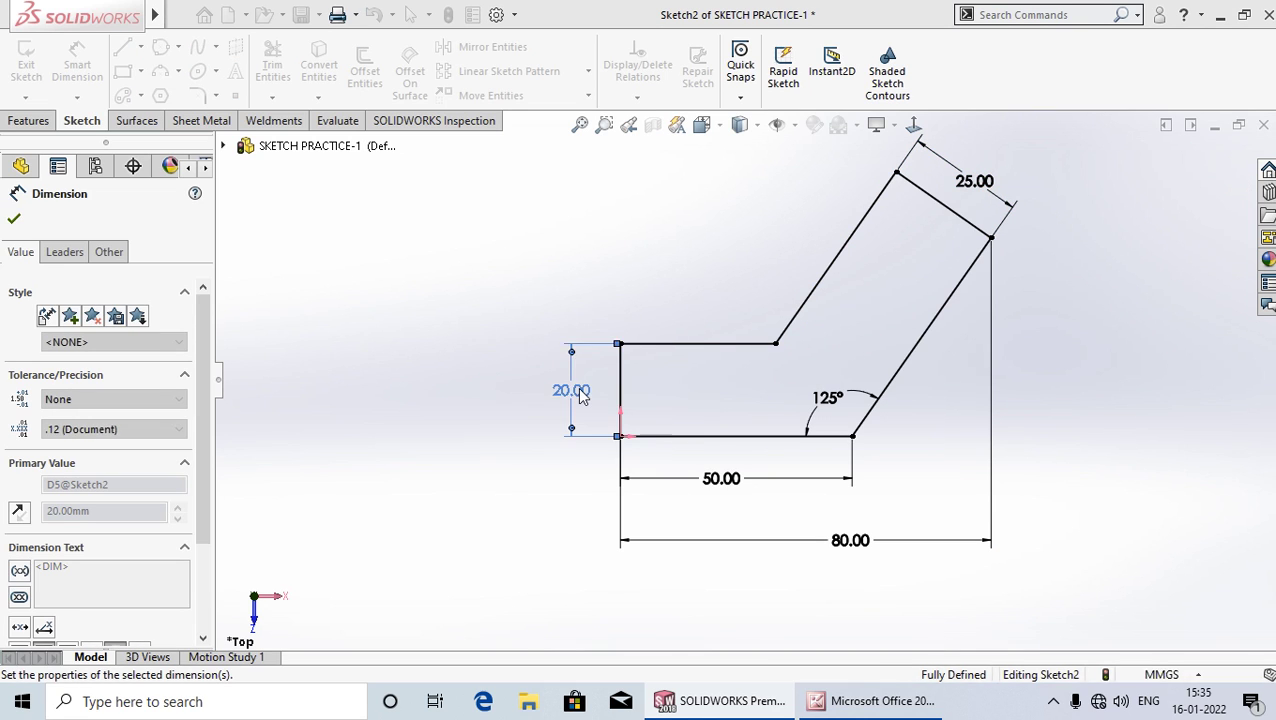
click(13, 219)
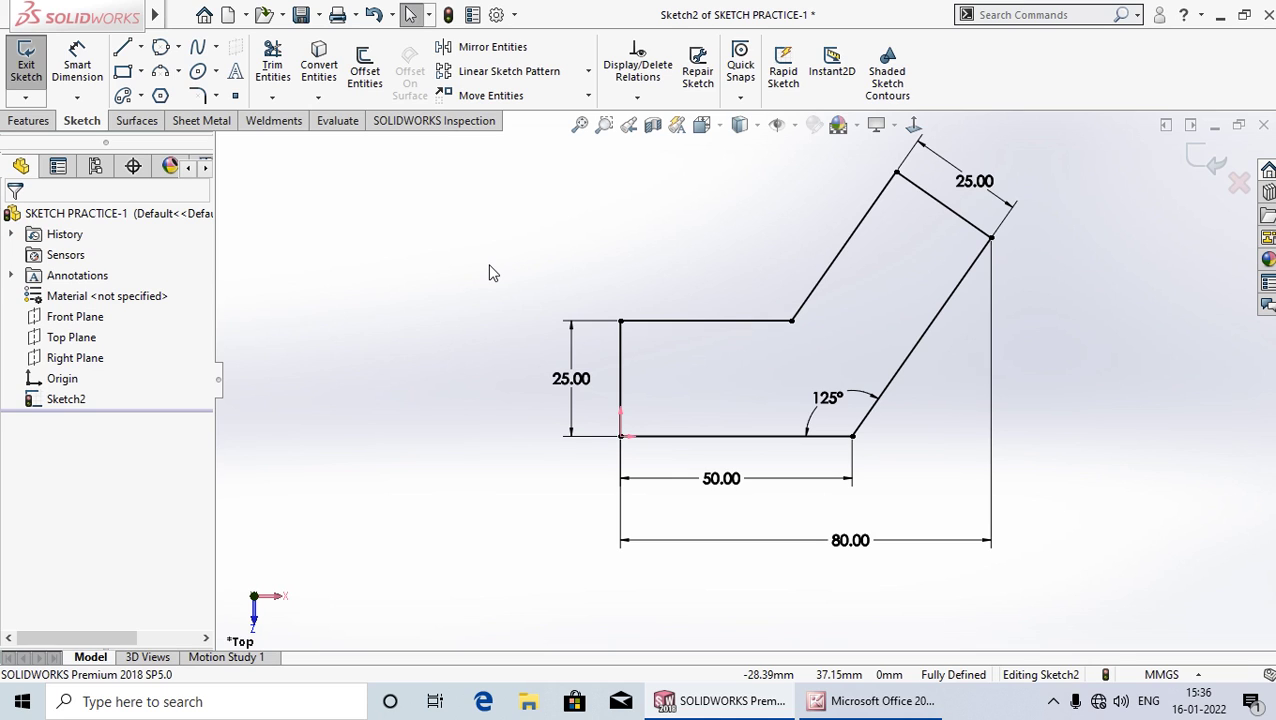
key(ctrl+s)
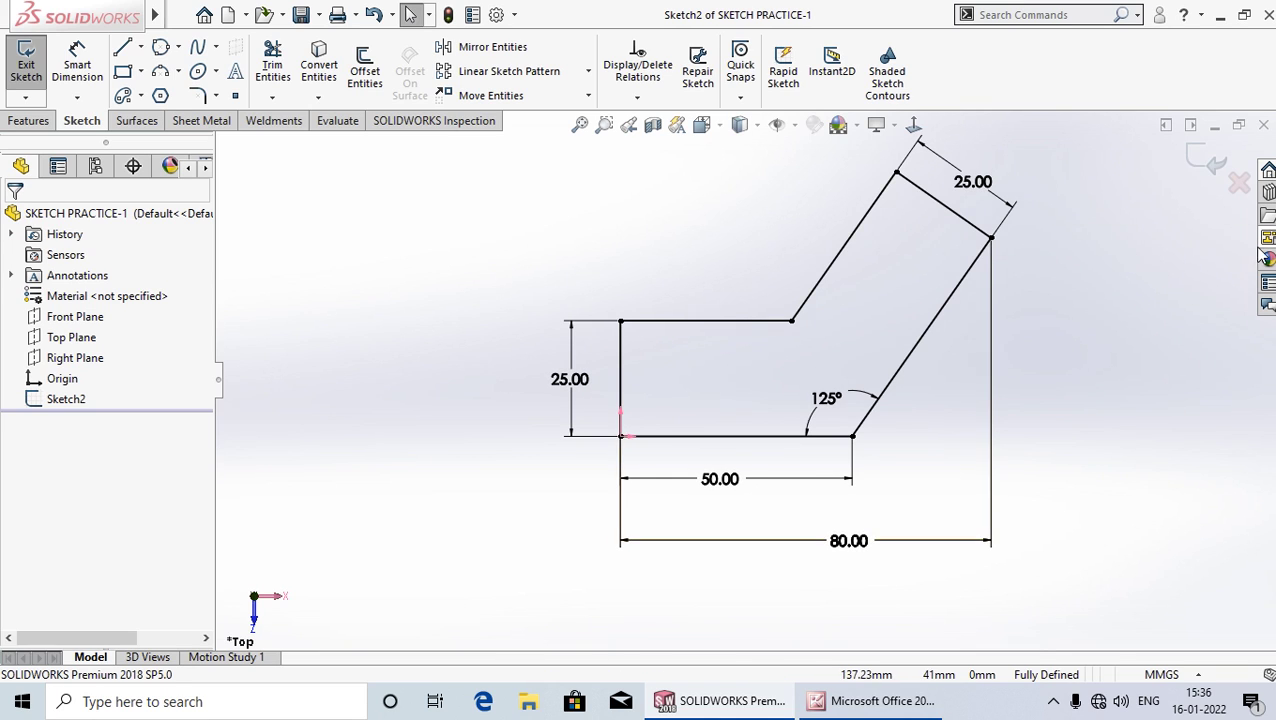
Step: Exit the sketch, close the part, and reopen SKETCH PRACTICE-1 from SKETCH LACTURE
click(1203, 159)
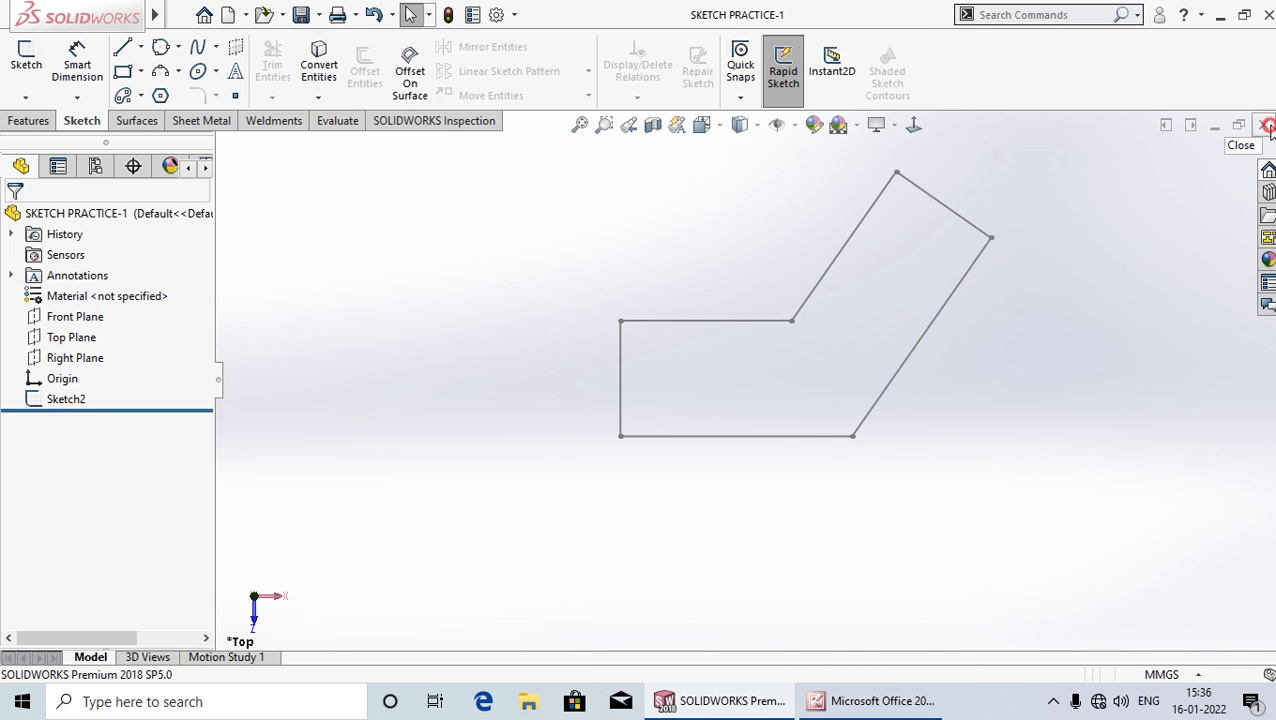
click(1263, 124)
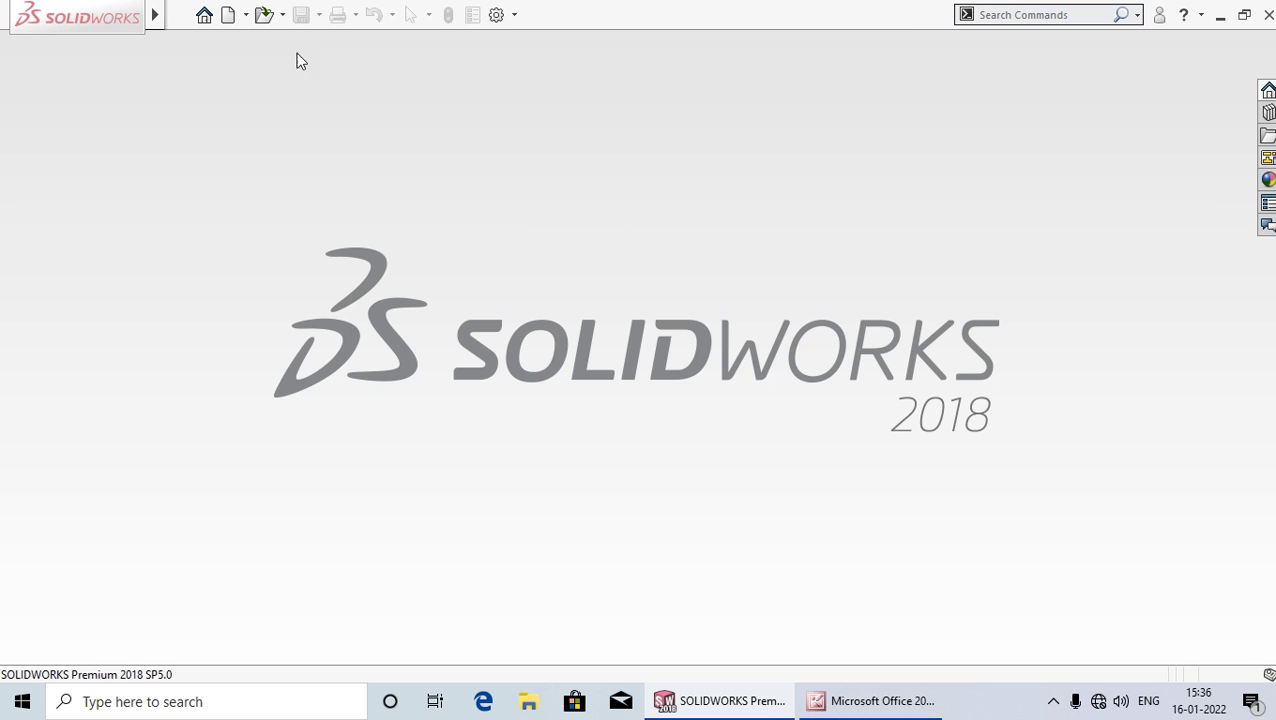
click(265, 15)
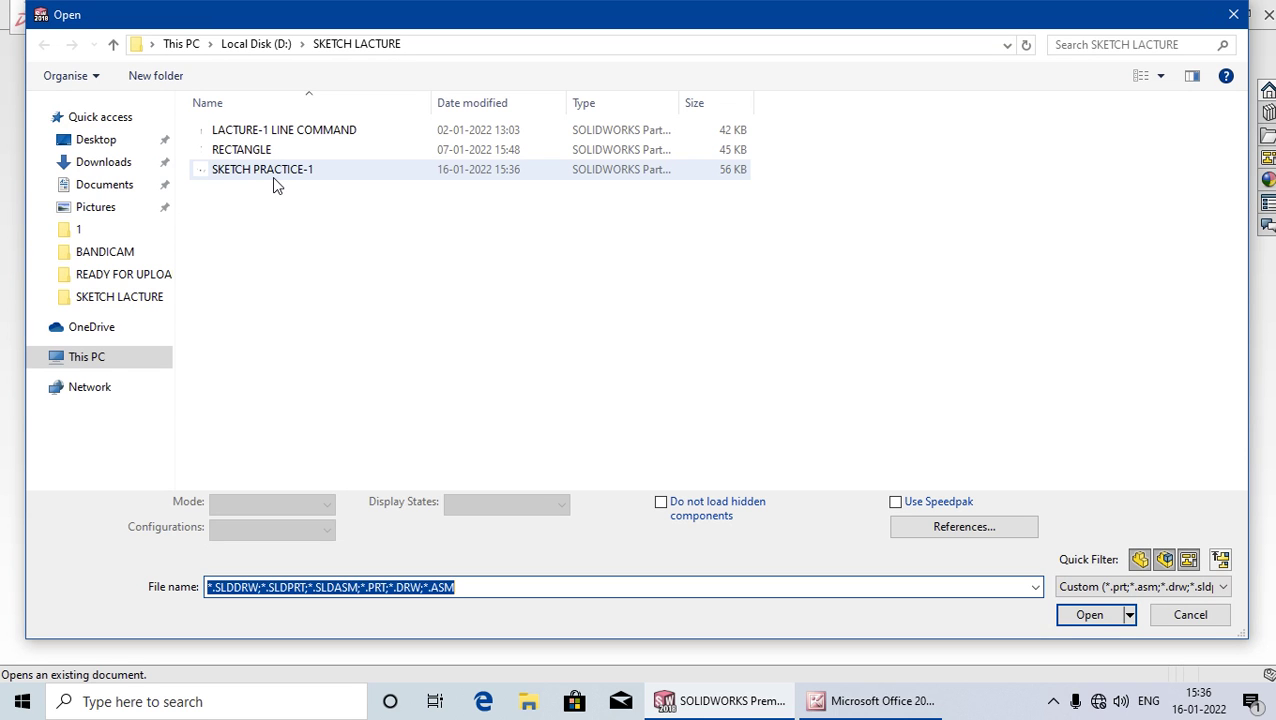
click(307, 172)
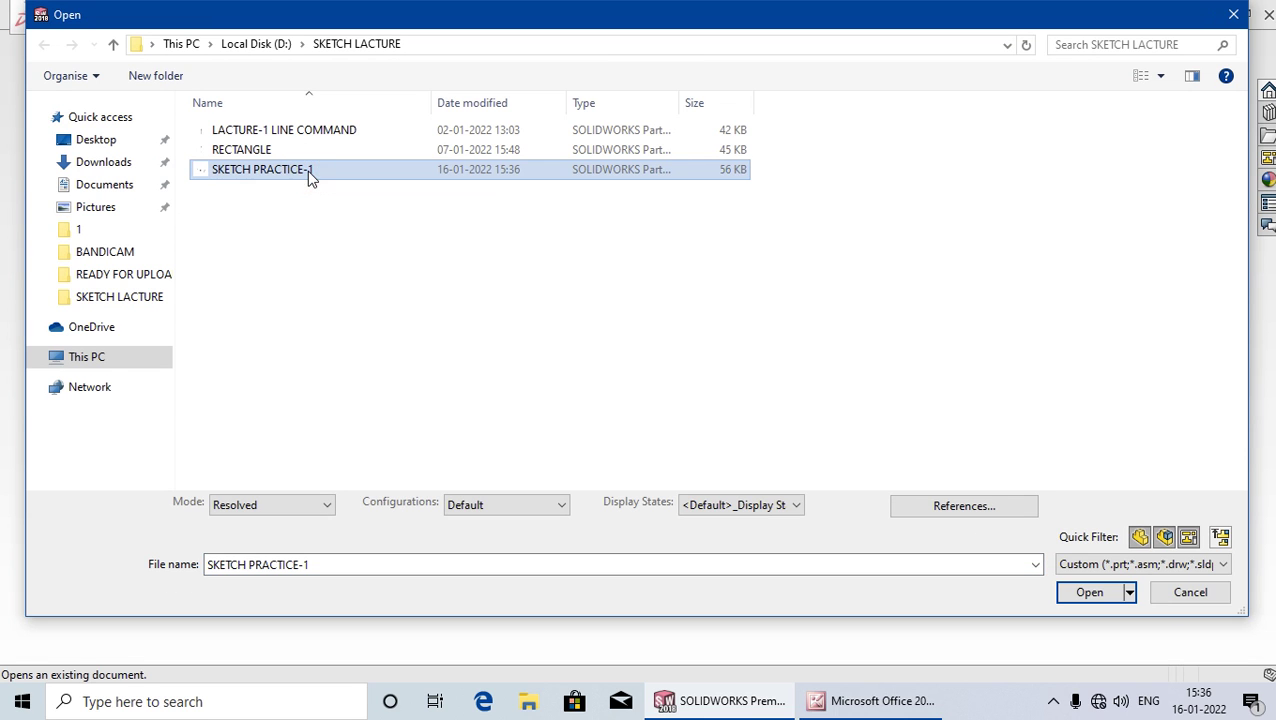
click(1090, 592)
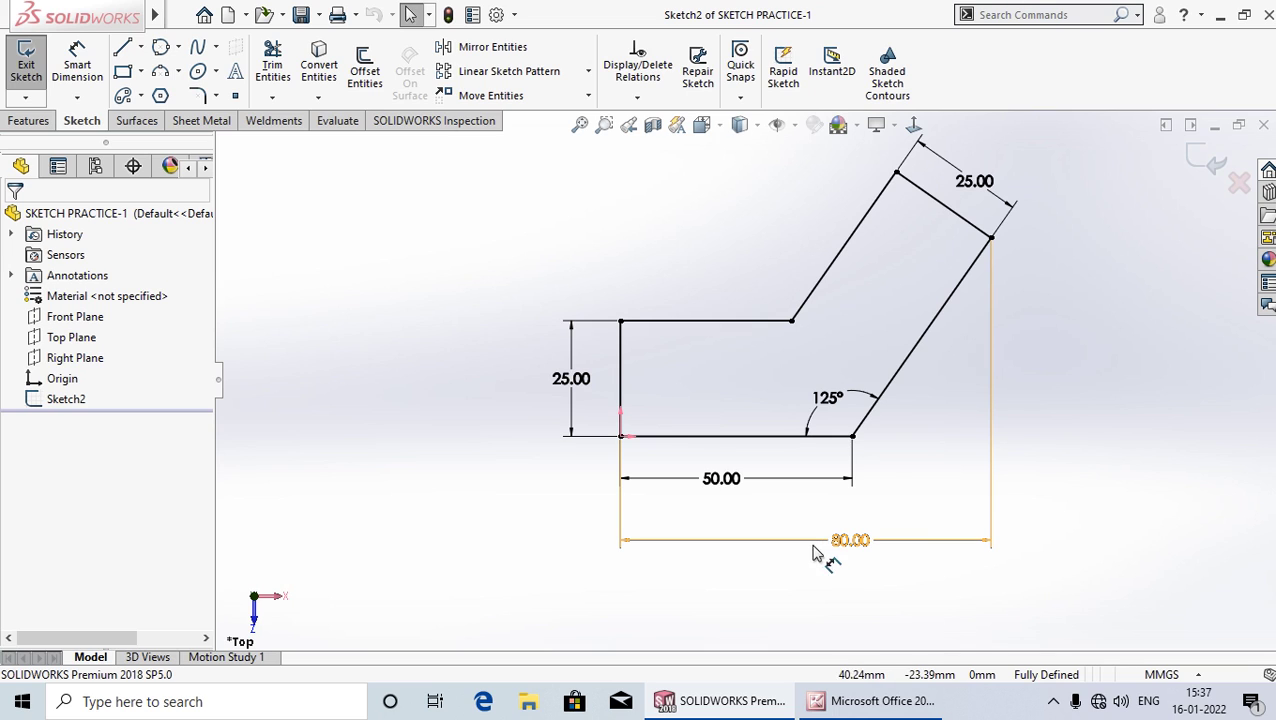
Step: Change the overall width from 80 to 70, and both the angled end and the height from 25 to 20
double_click(848, 541)
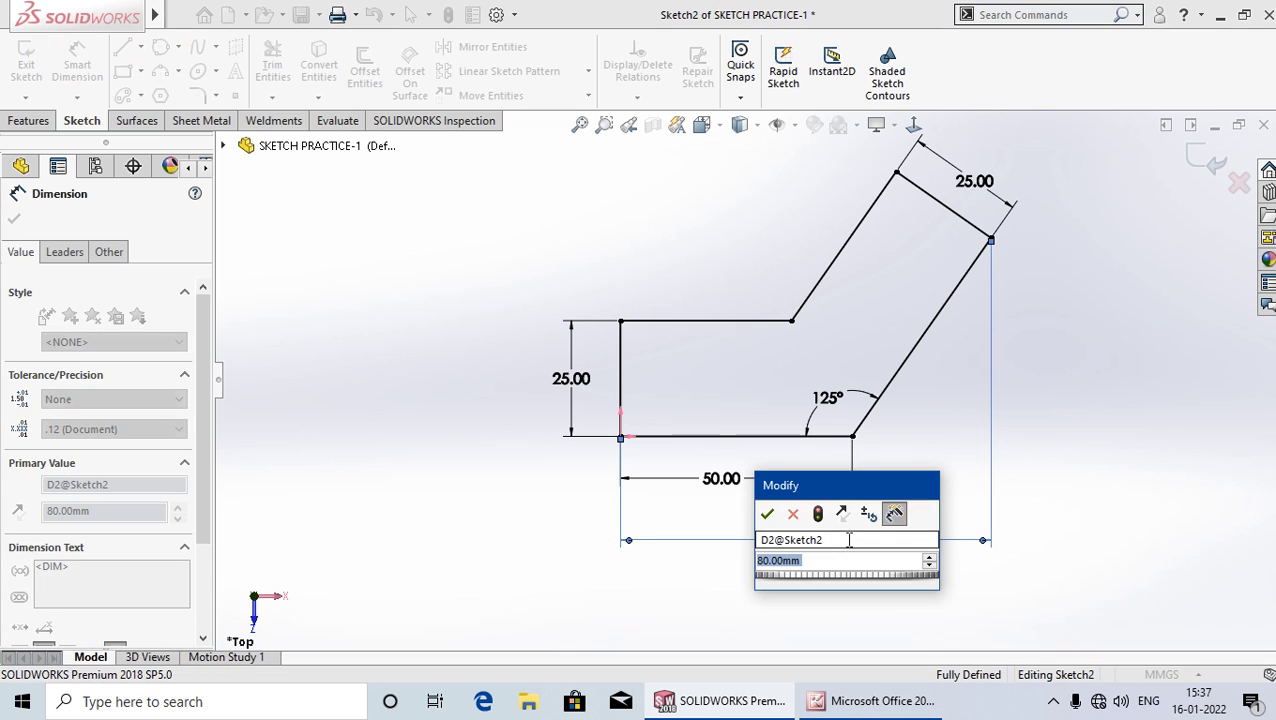
text(70)
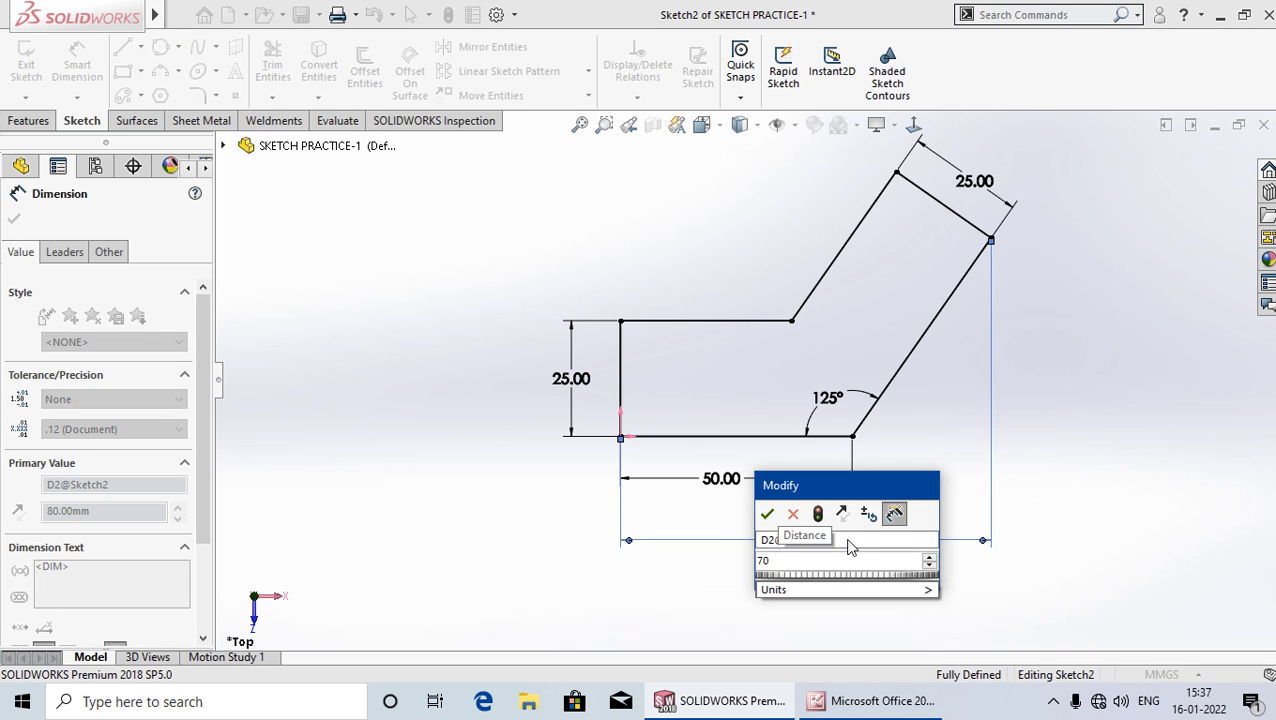
key(Return)
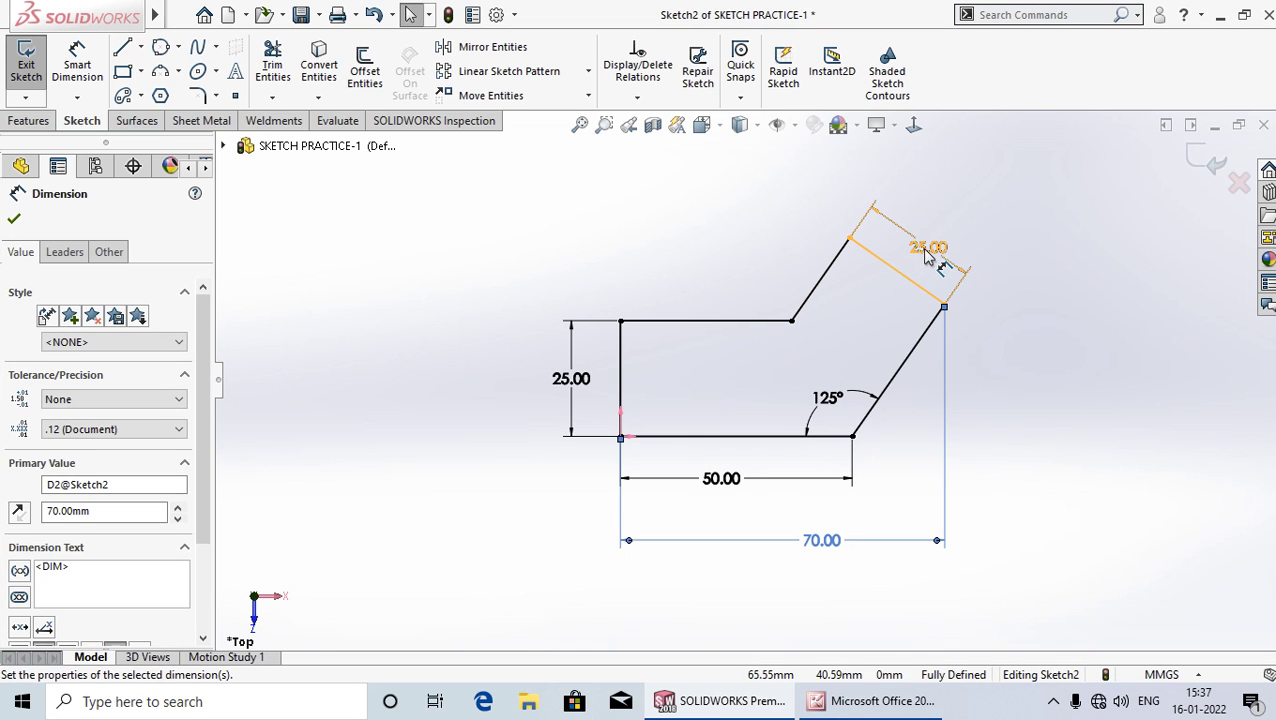
double_click(927, 249)
text(2)
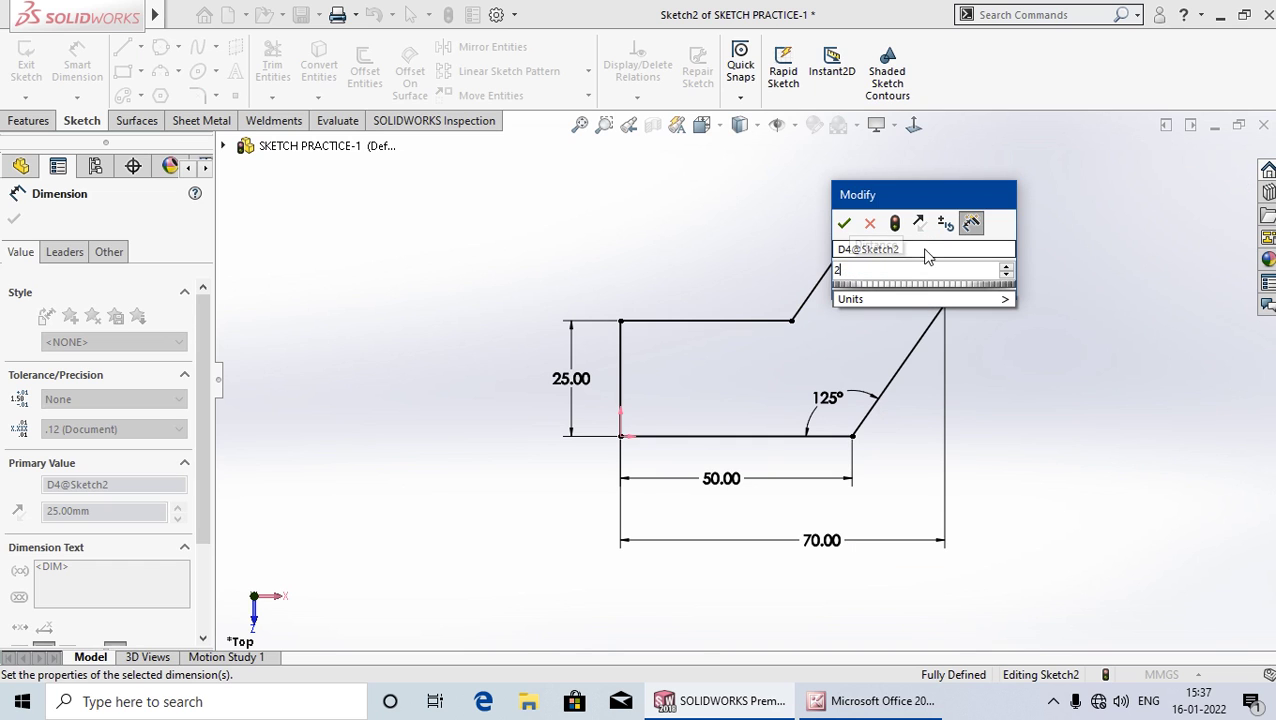
text(0)
key(Return)
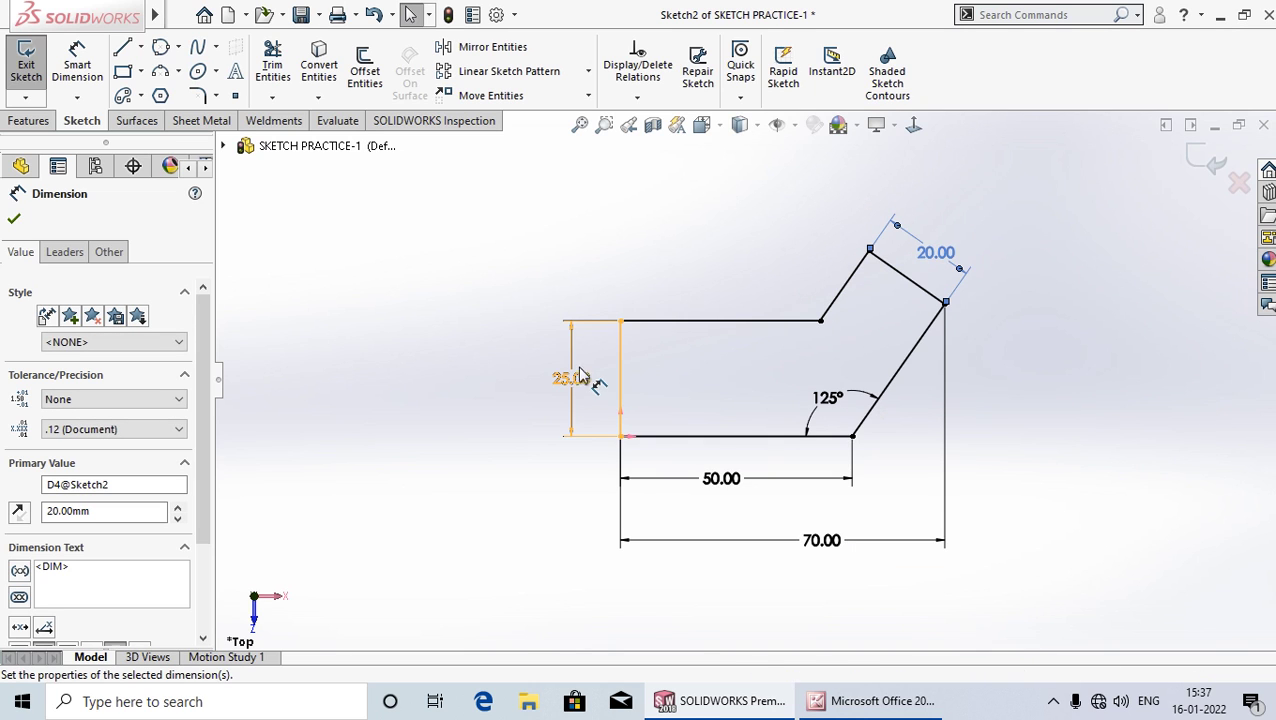
double_click(577, 377)
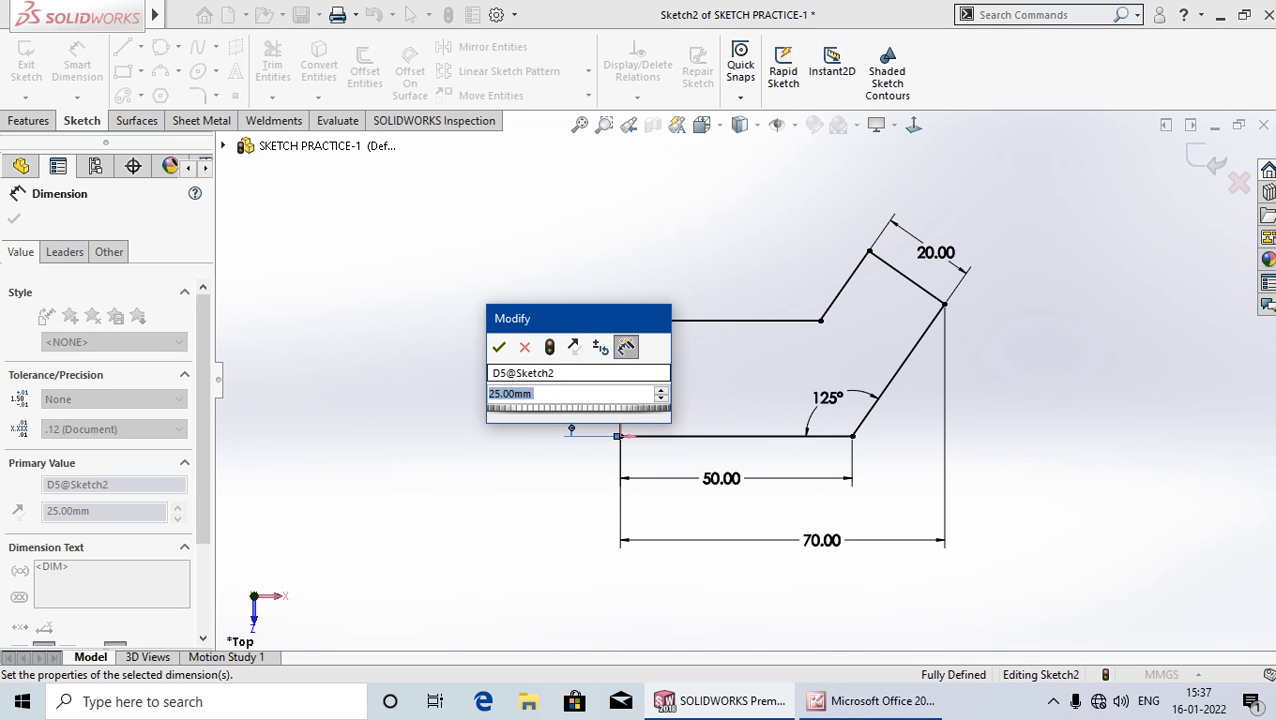
text(20)
key(Return)
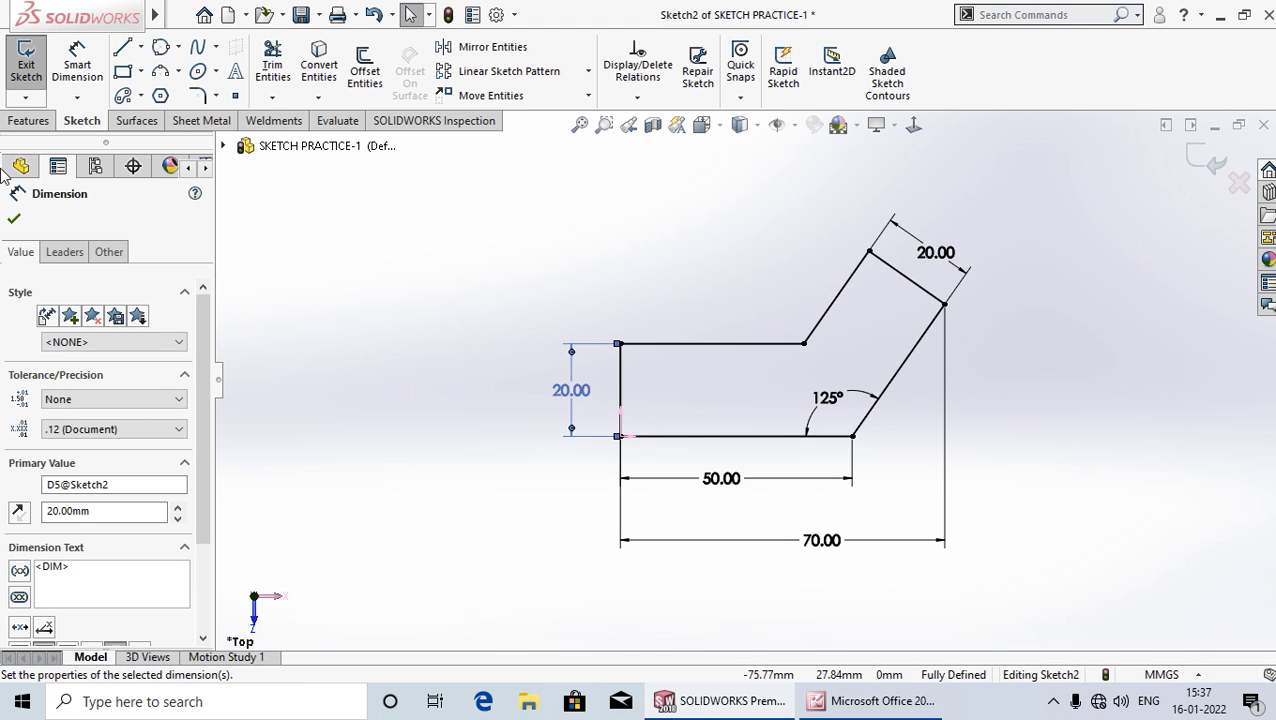
click(14, 218)
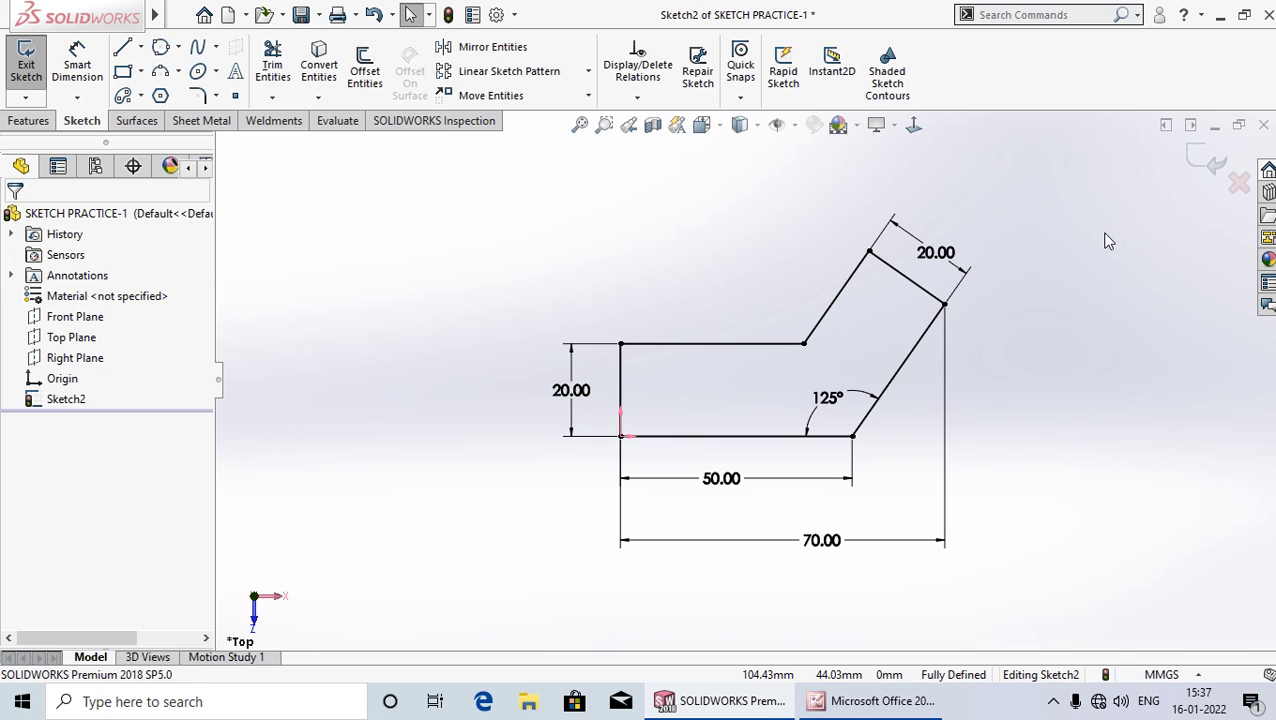
Step: Exit the sketch and save the part under the new name SKETCH PRACTICE-2
click(1205, 162)
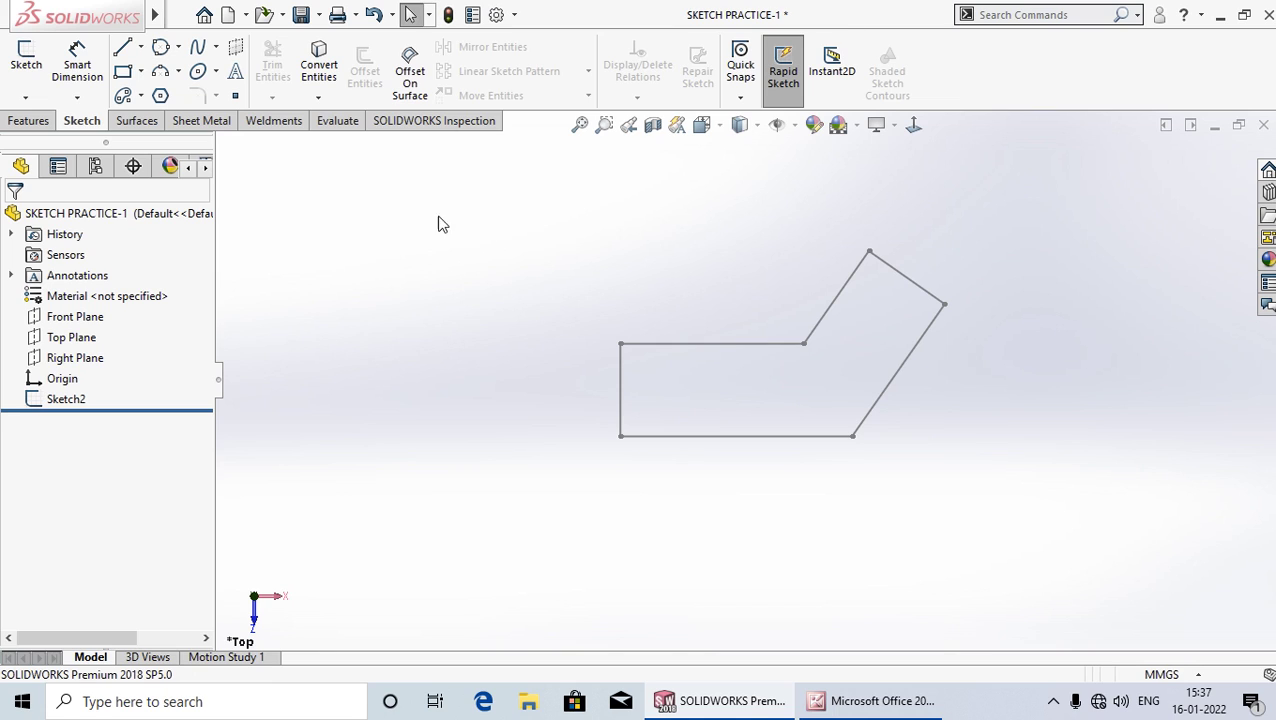
click(320, 16)
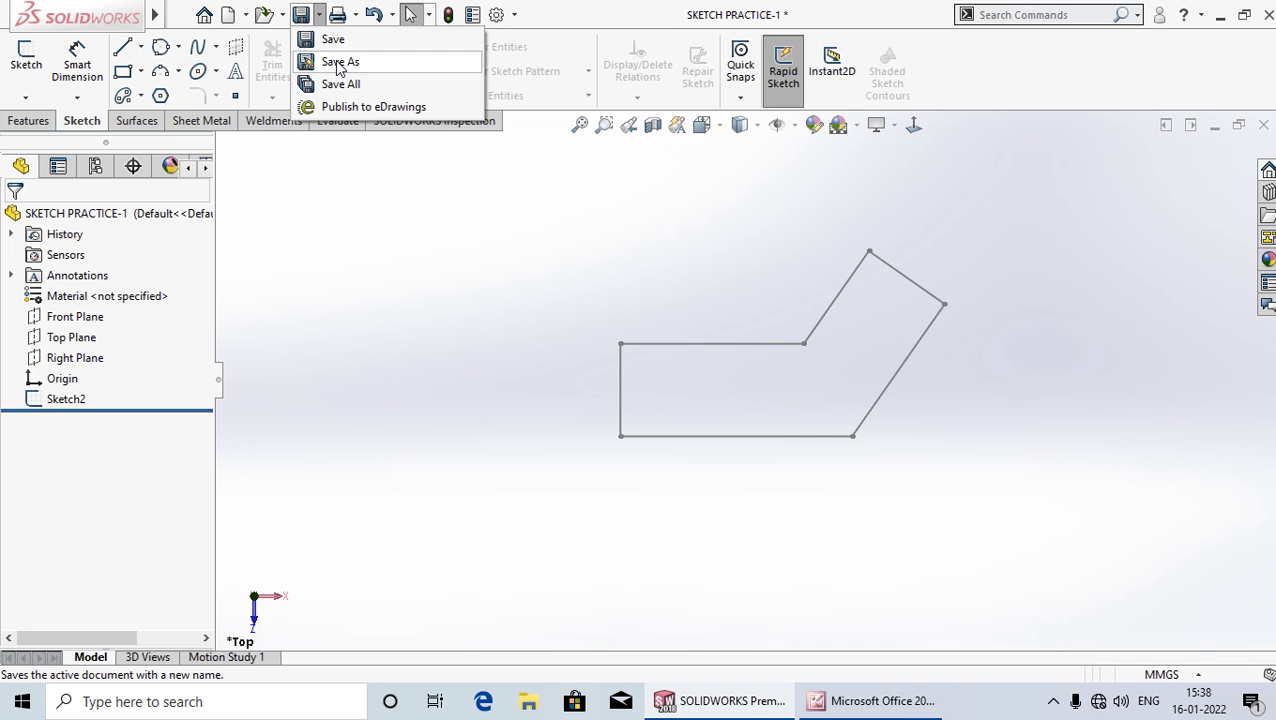
click(339, 62)
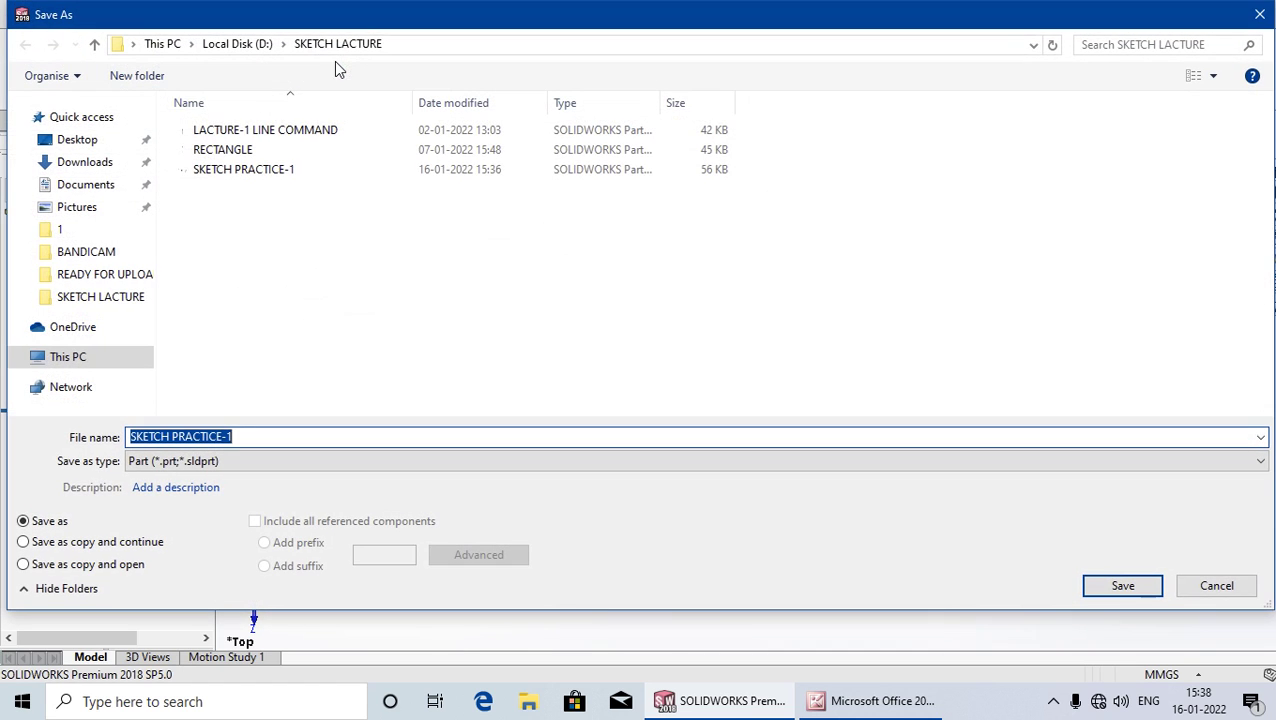
click(257, 433)
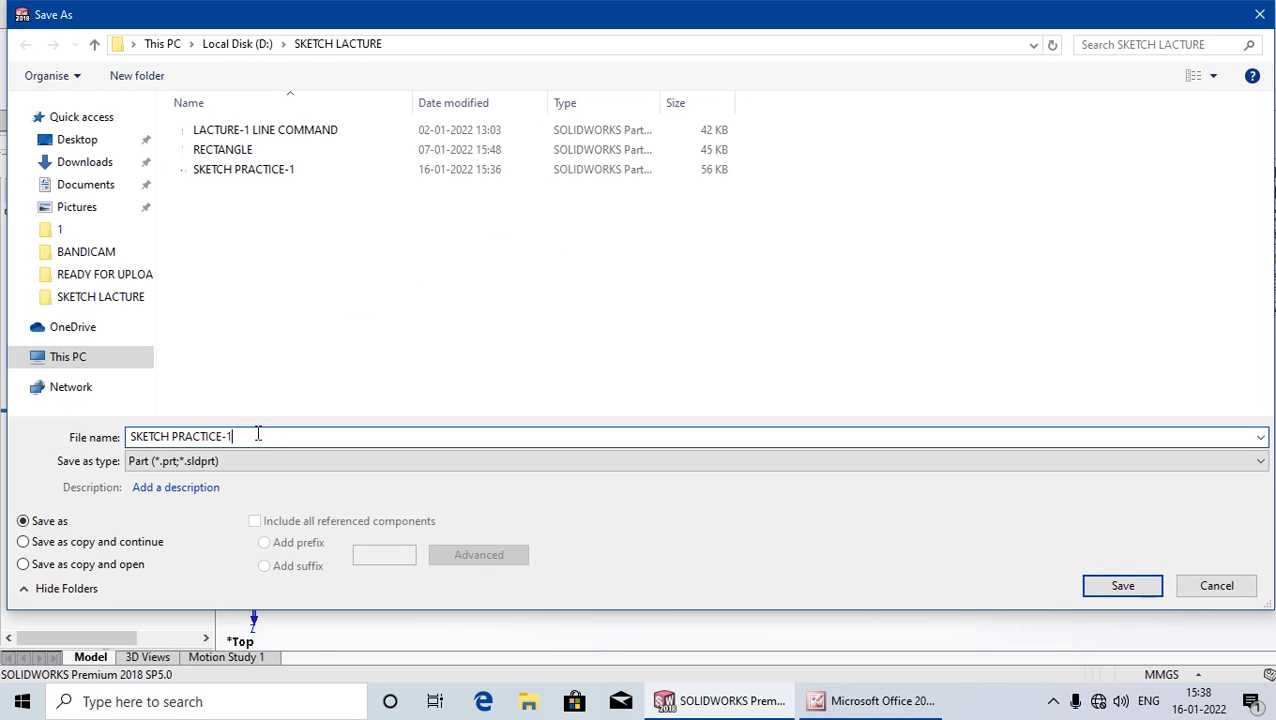
key(BackSpace)
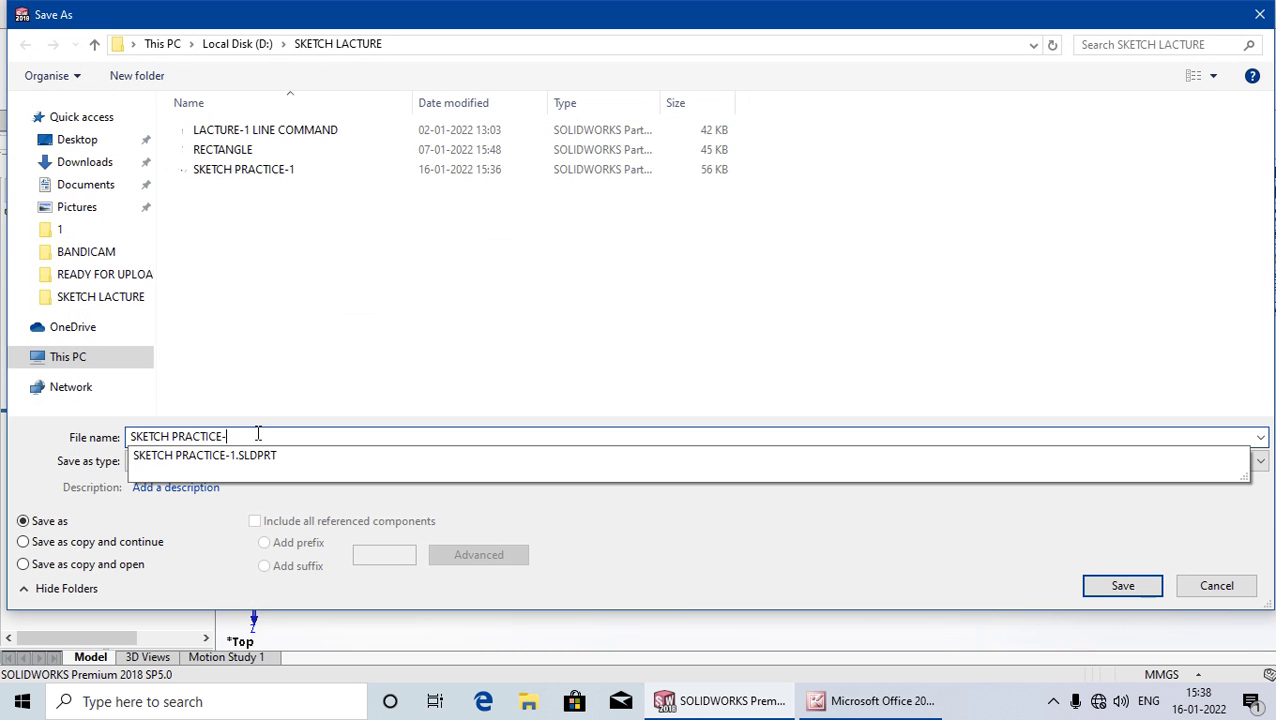
text(2)
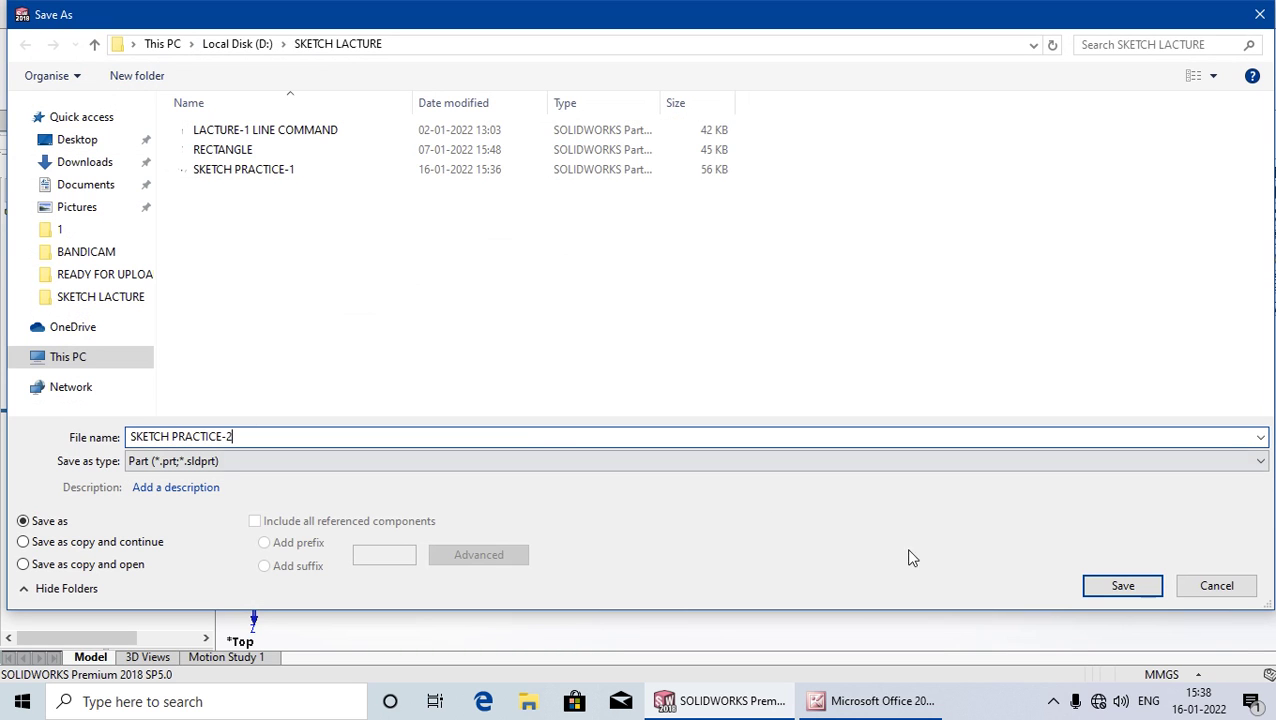
click(1093, 590)
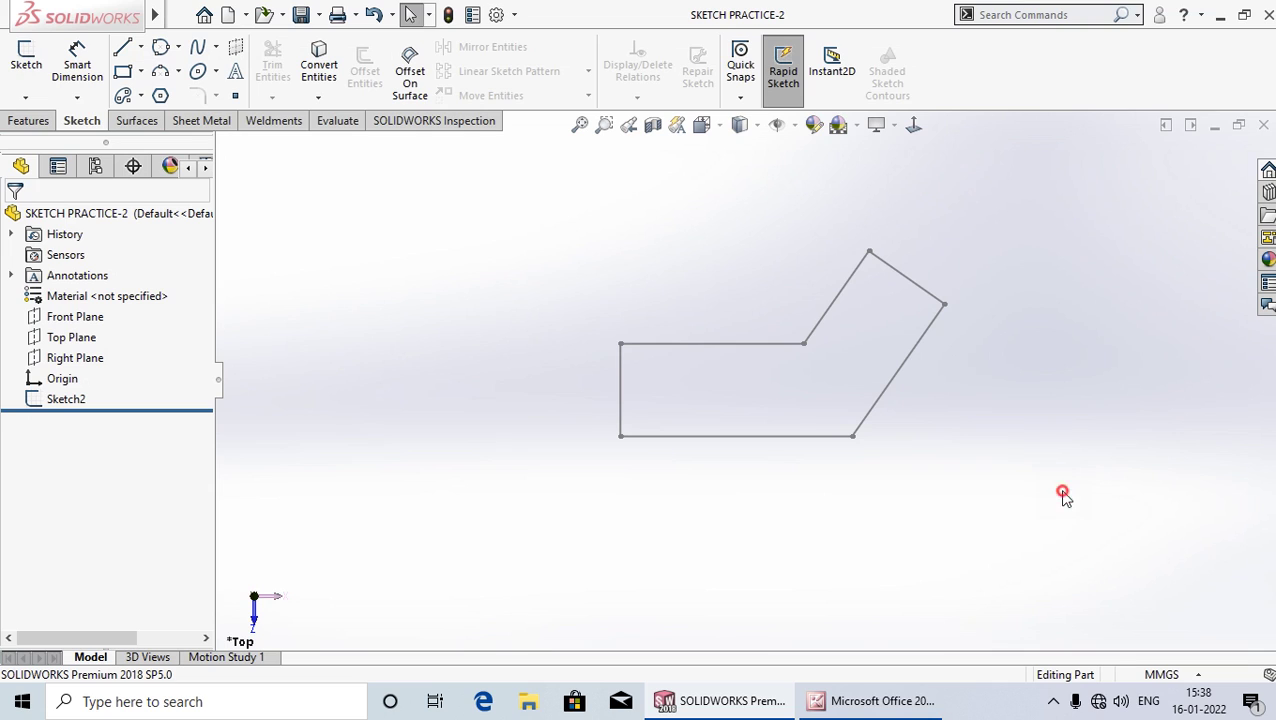
Step: Close SKETCH PRACTICE-2 and reopen it from the SKETCH LACTURE folder to view its Sketch2 profile
click(1263, 128)
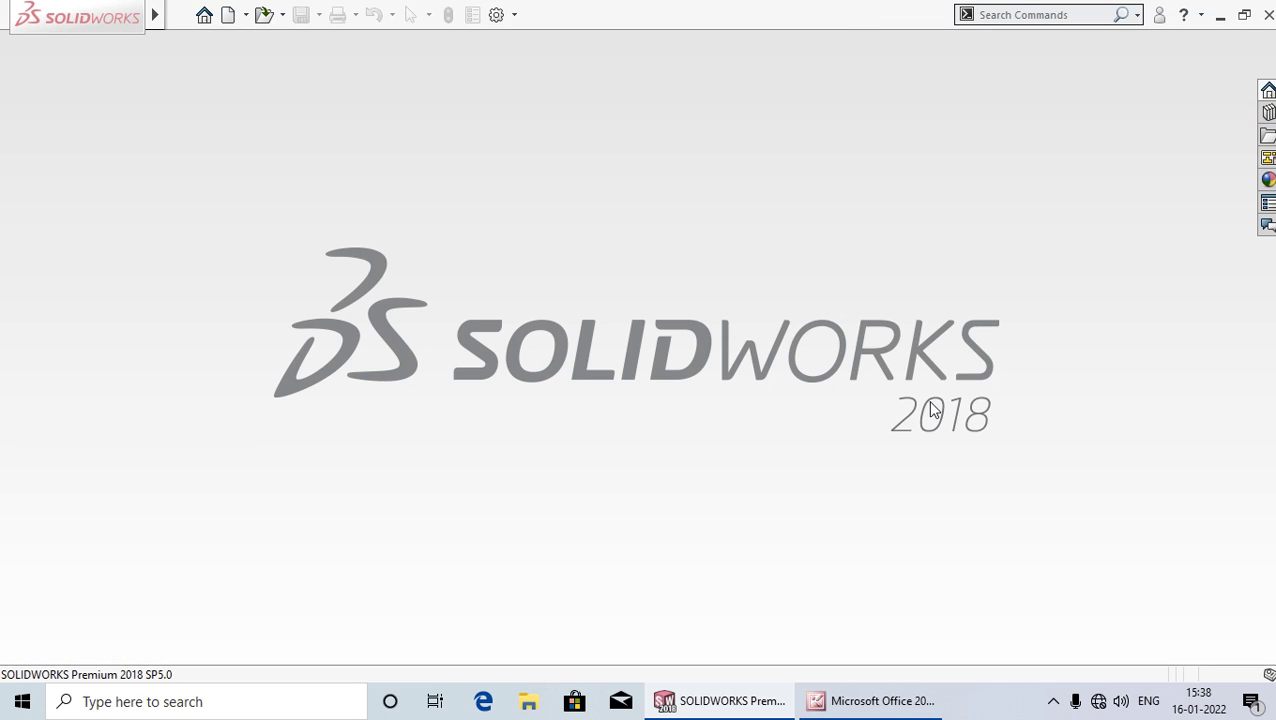
click(265, 15)
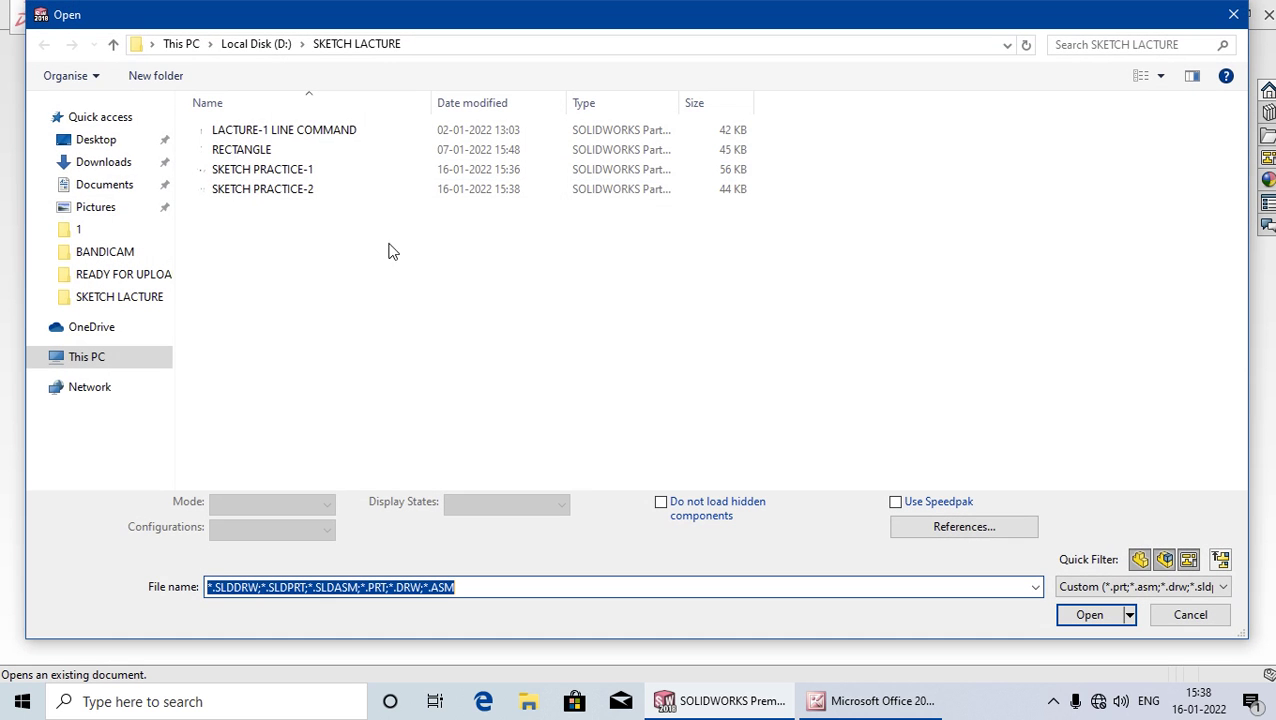
mouse_move(262, 189)
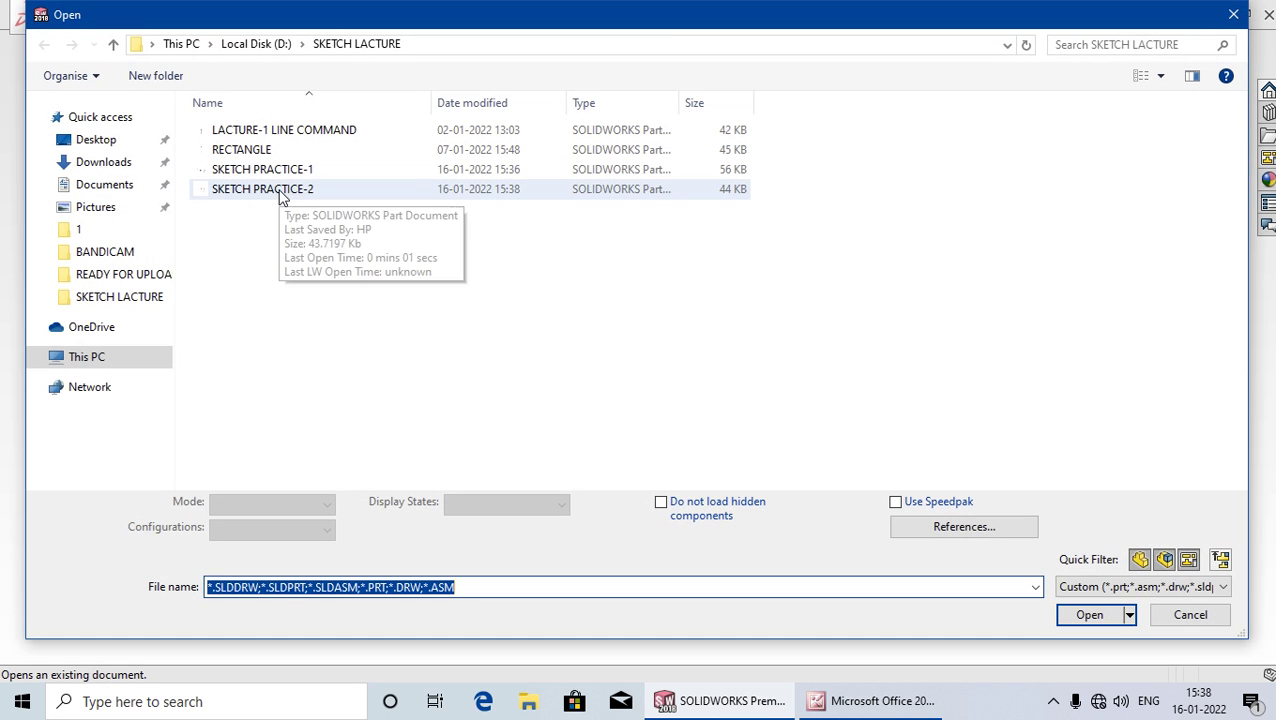
click(308, 188)
click(1085, 612)
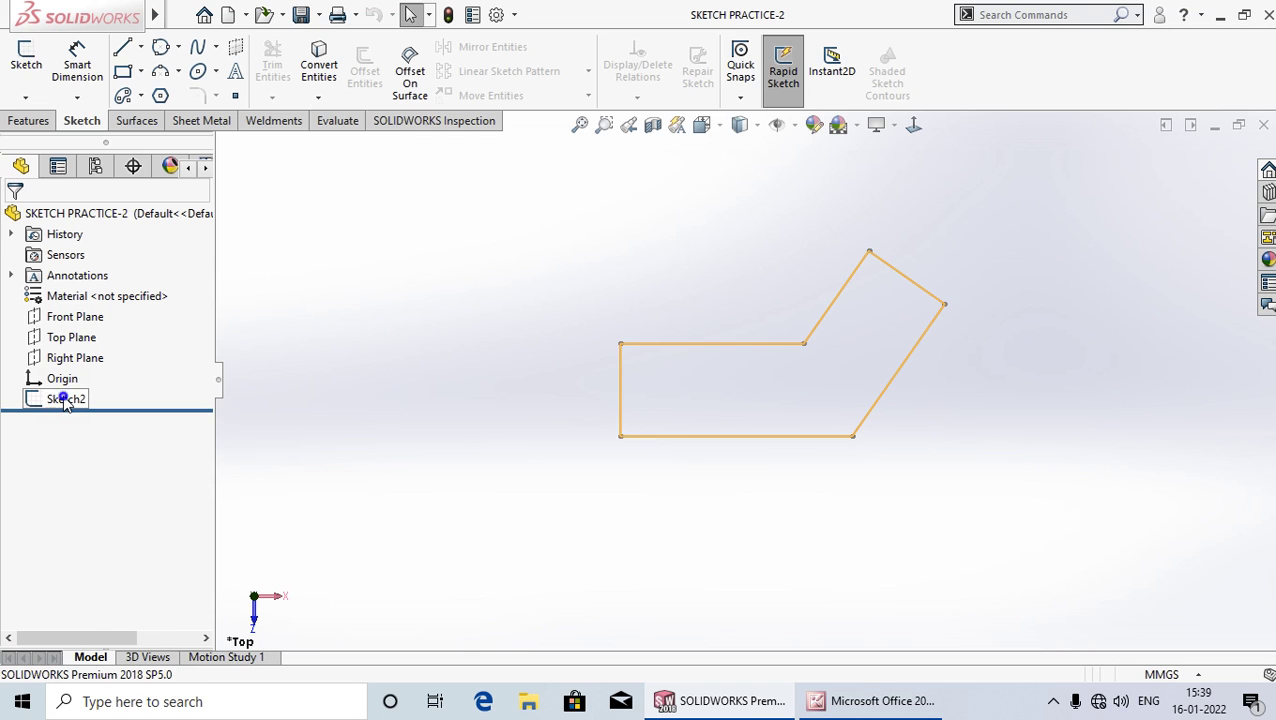
right_click(65, 400)
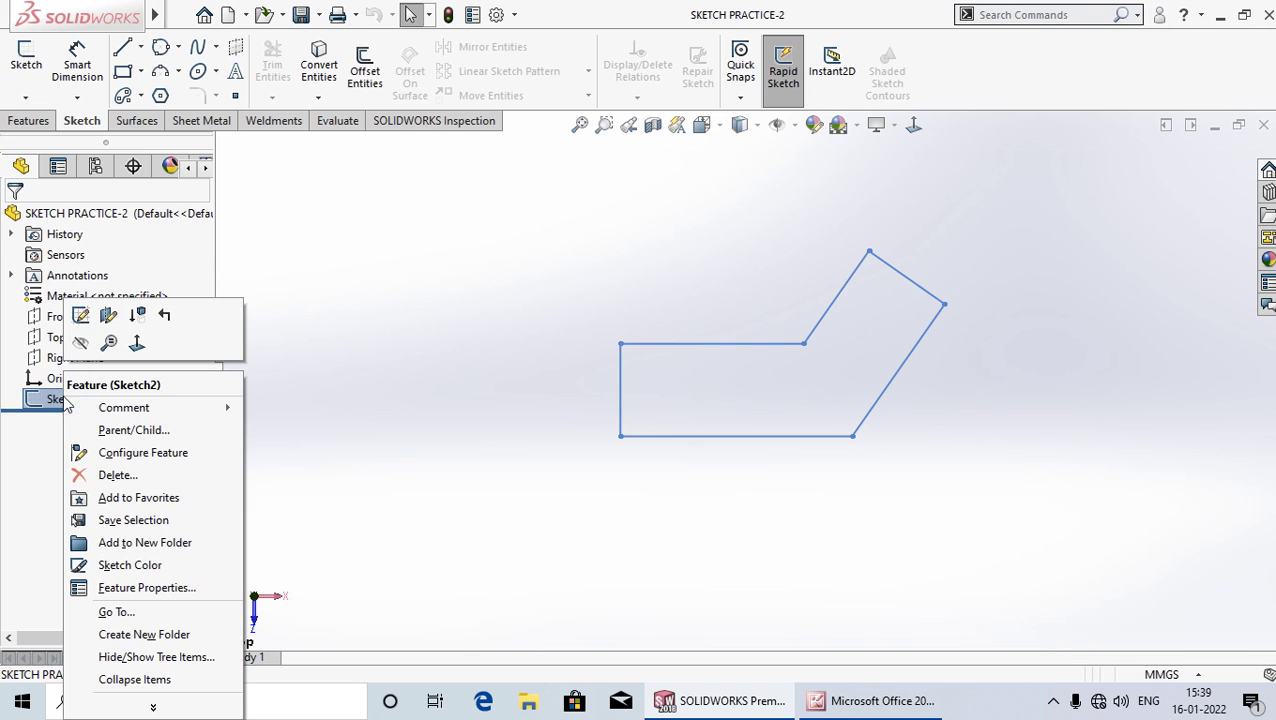
click(81, 317)
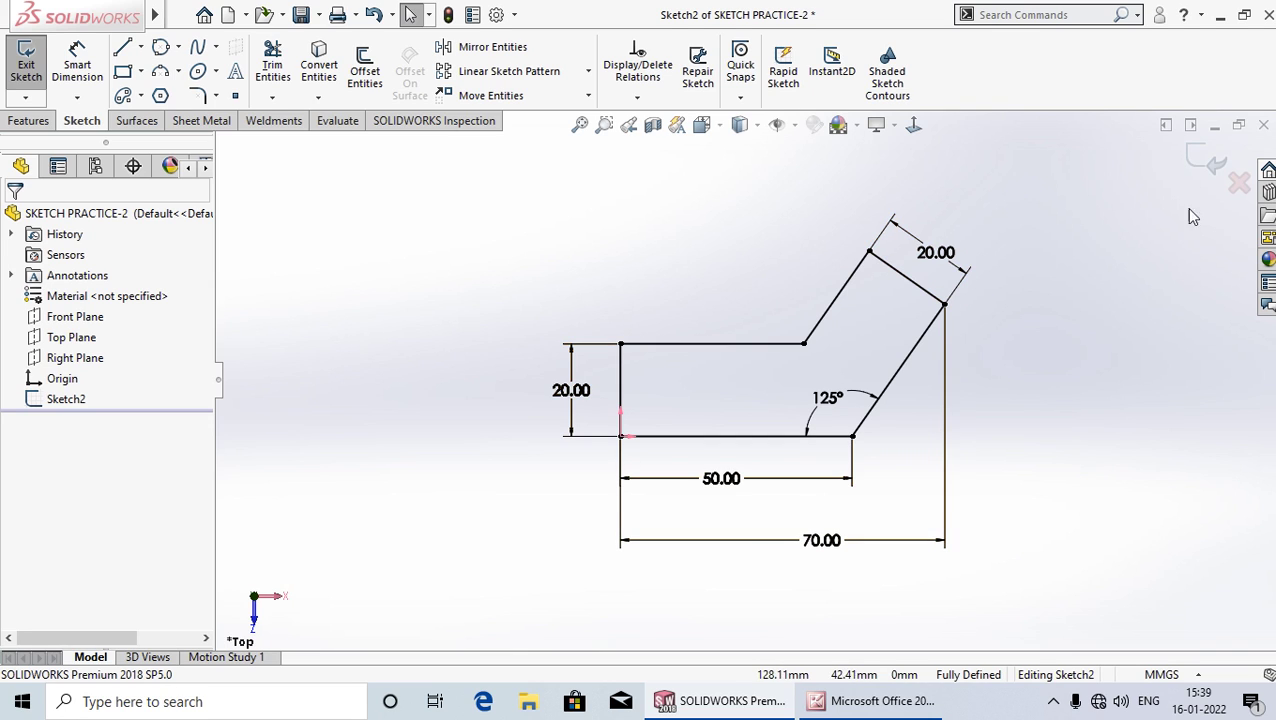
click(1196, 157)
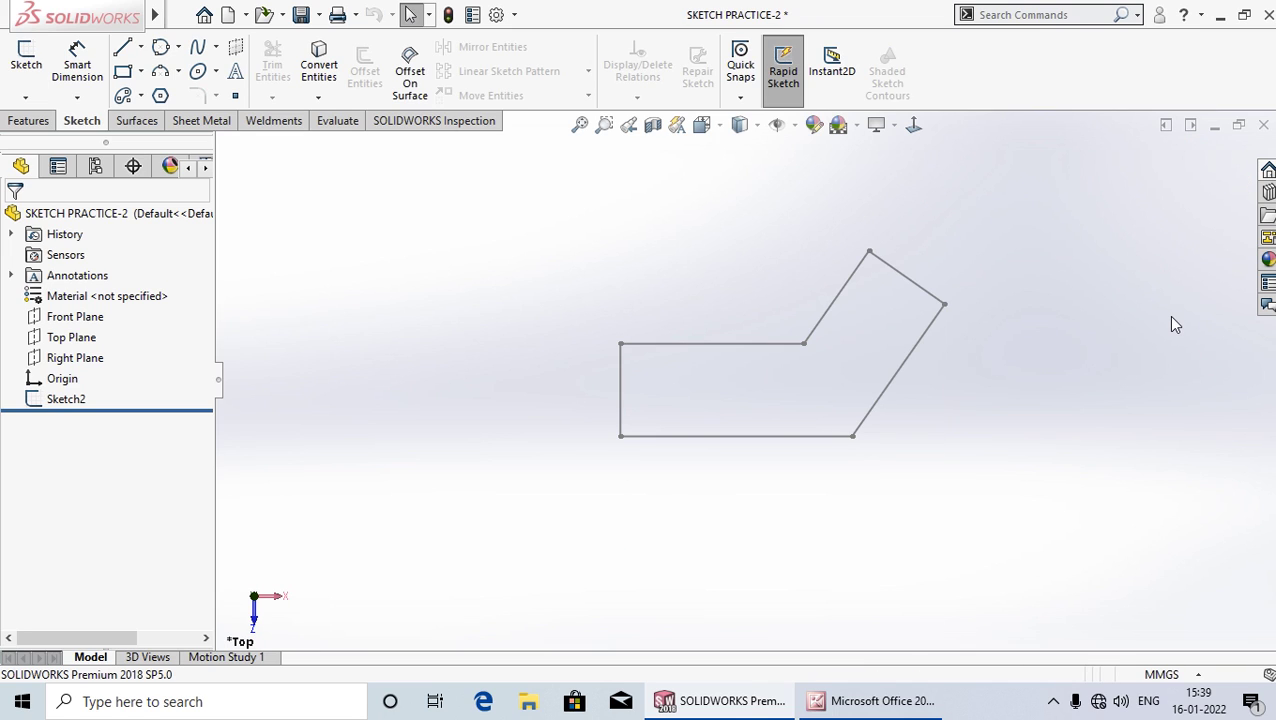
key(ctrl+s)
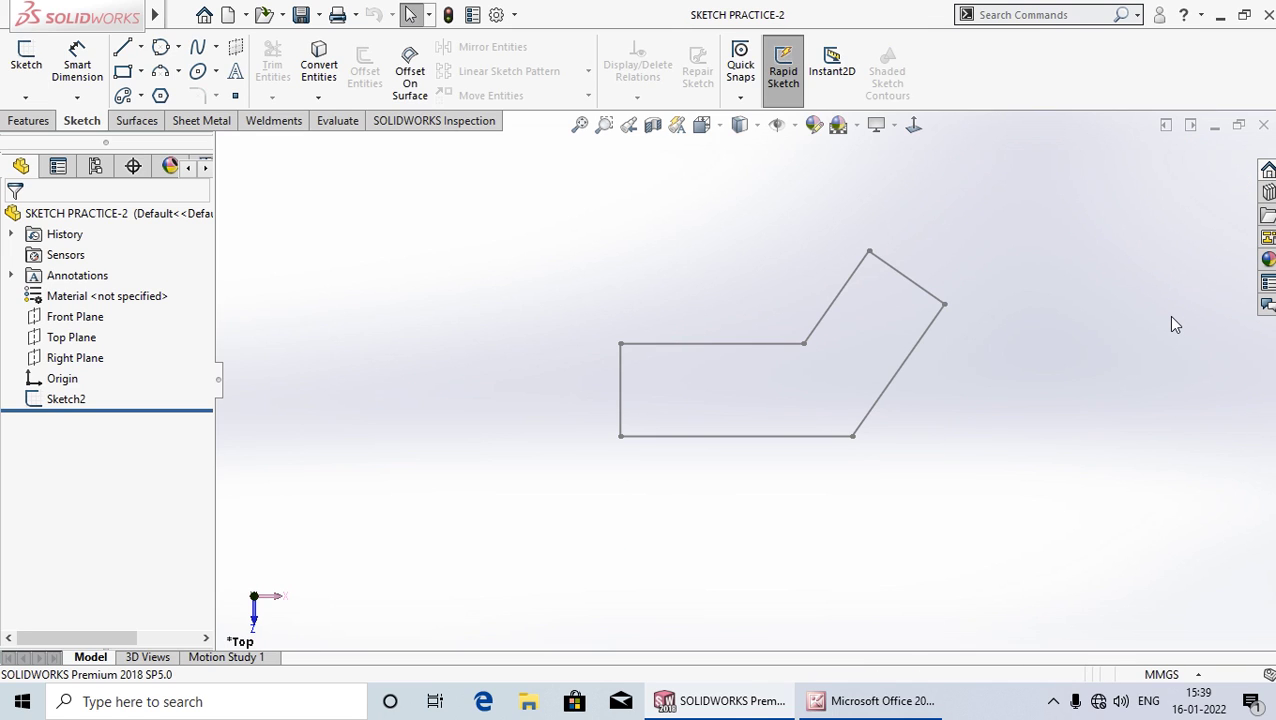